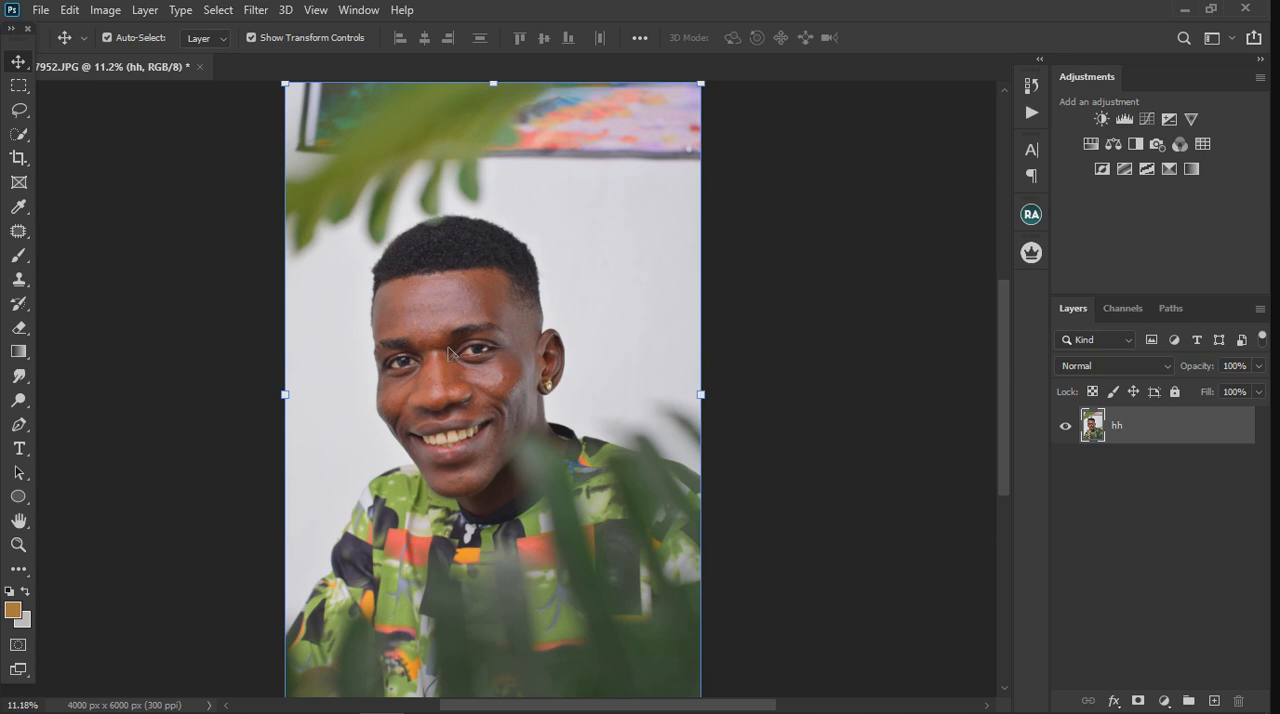
Step: Examine the portrait's skin, hair, facial features and shirt both up close and as a whole
scroll(436, 224, "up", 2)
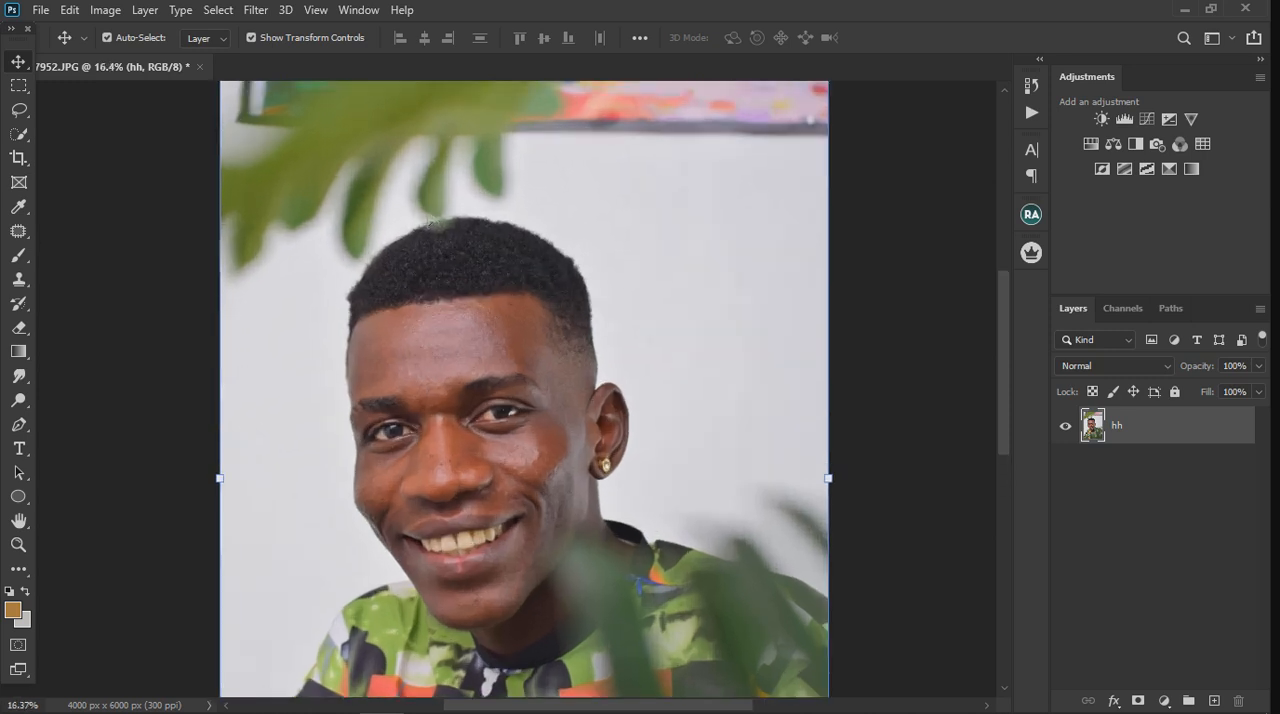
scroll(426, 219, "down", 1)
scroll(443, 328, "up", 2)
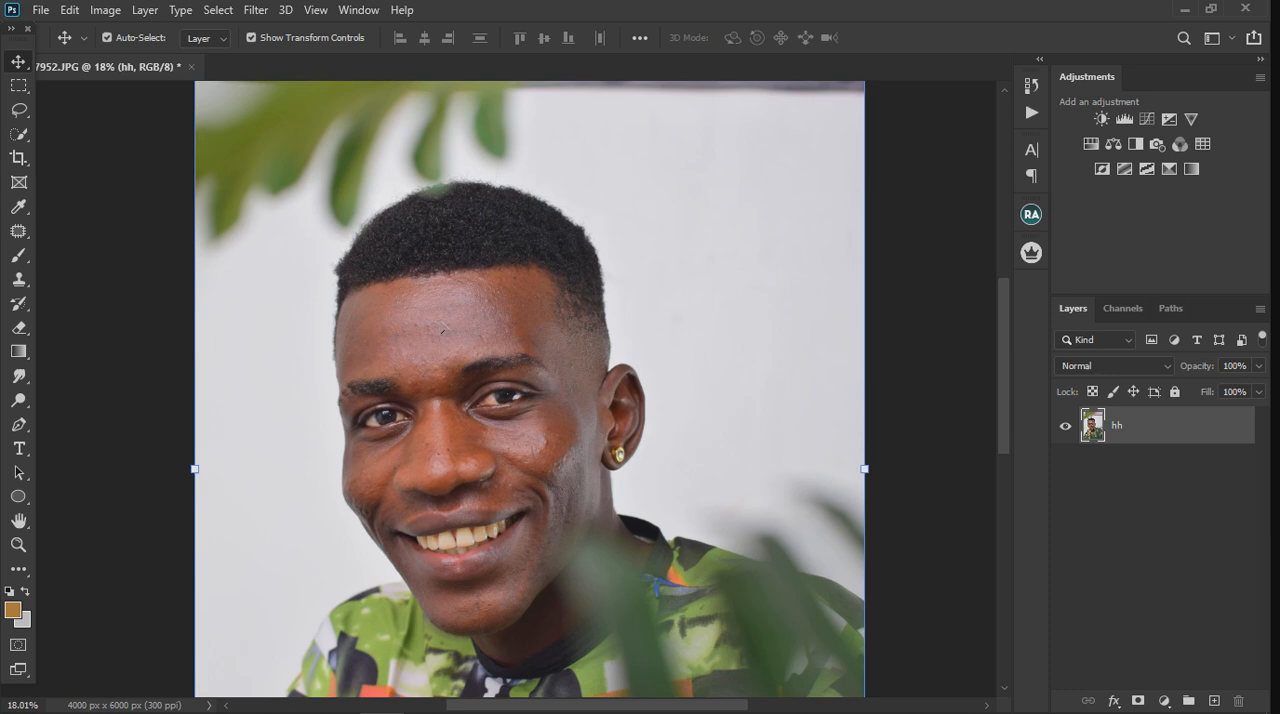
scroll(447, 327, "down", 4)
scroll(455, 328, "up", 11)
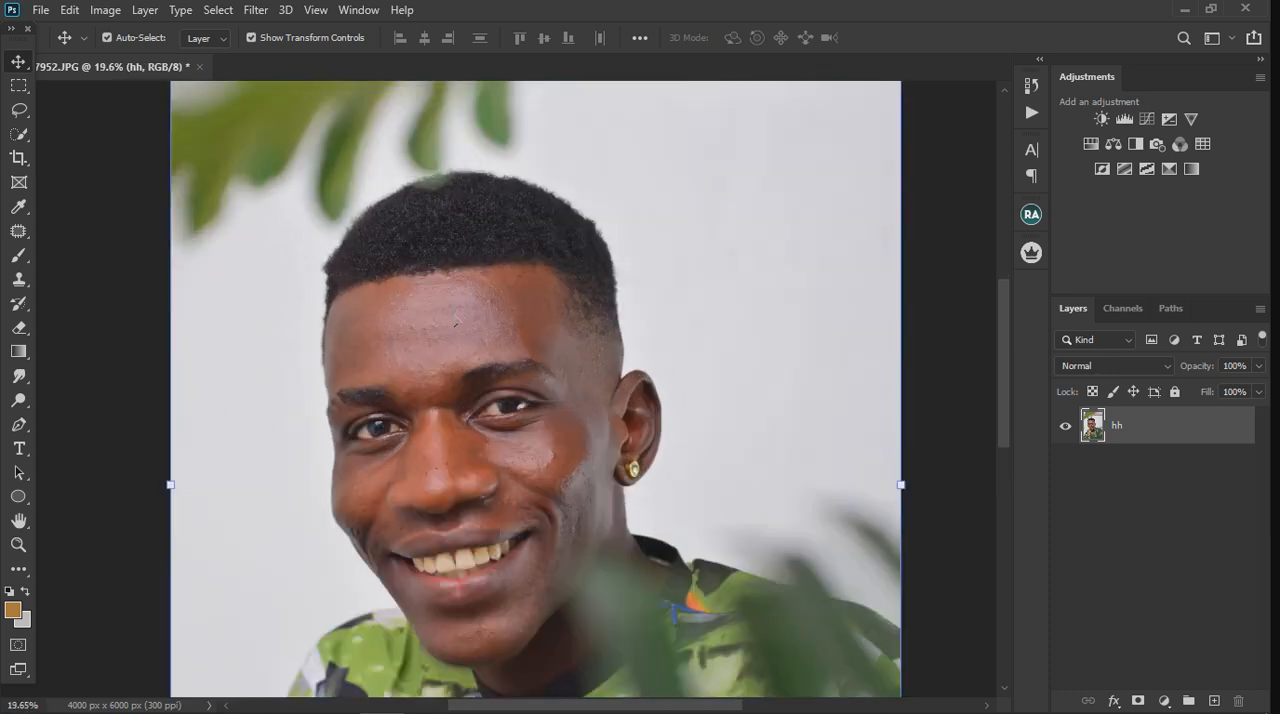
scroll(455, 327, "up", 5)
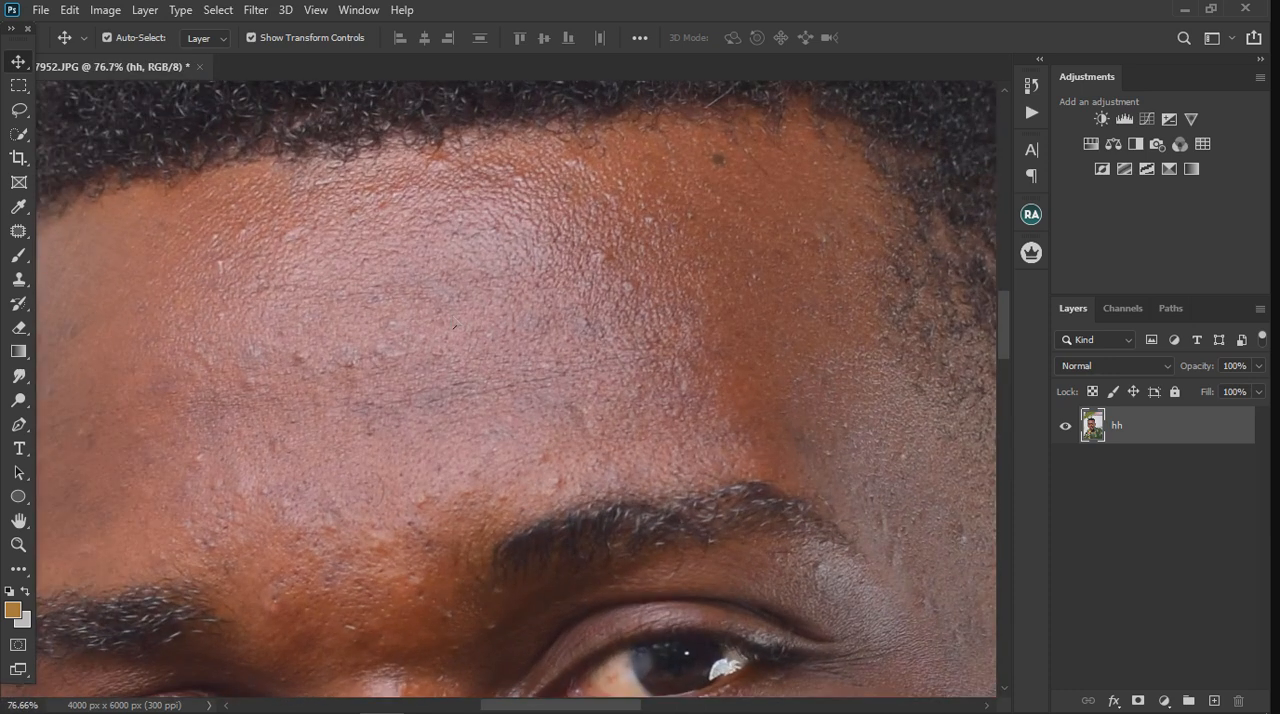
scroll(455, 327, "down", 3)
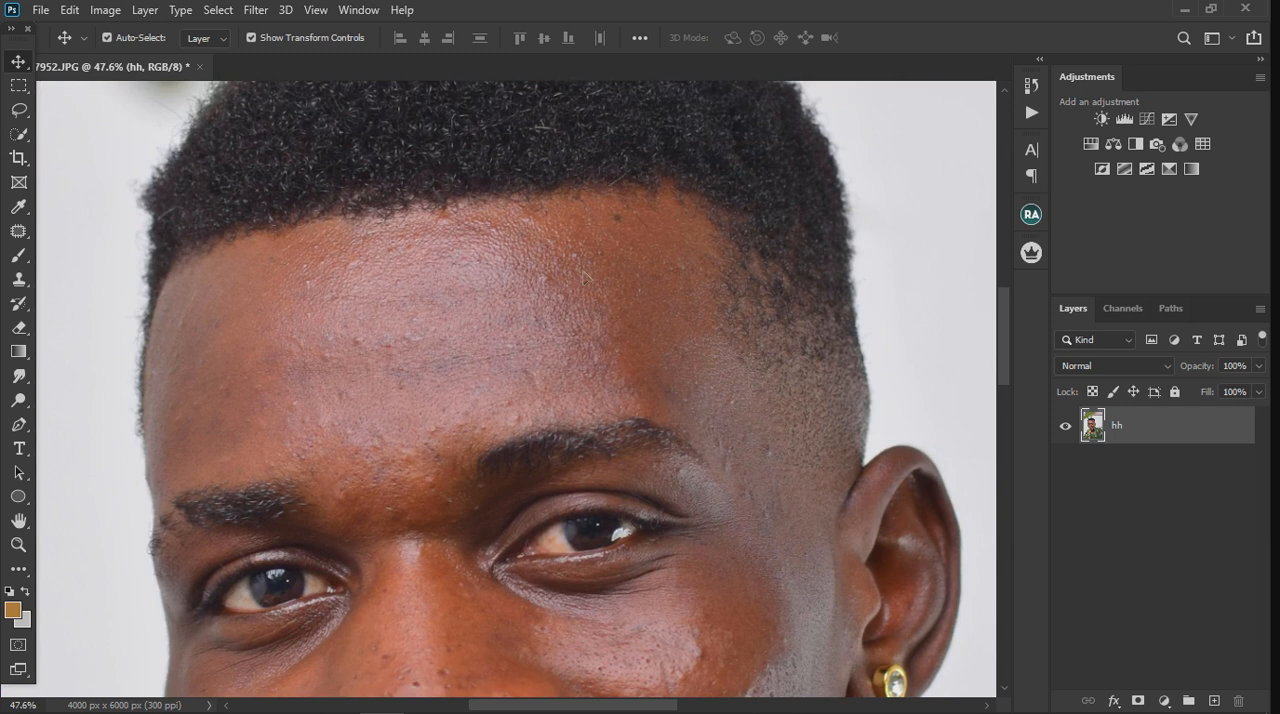
scroll(584, 276, "down", 4)
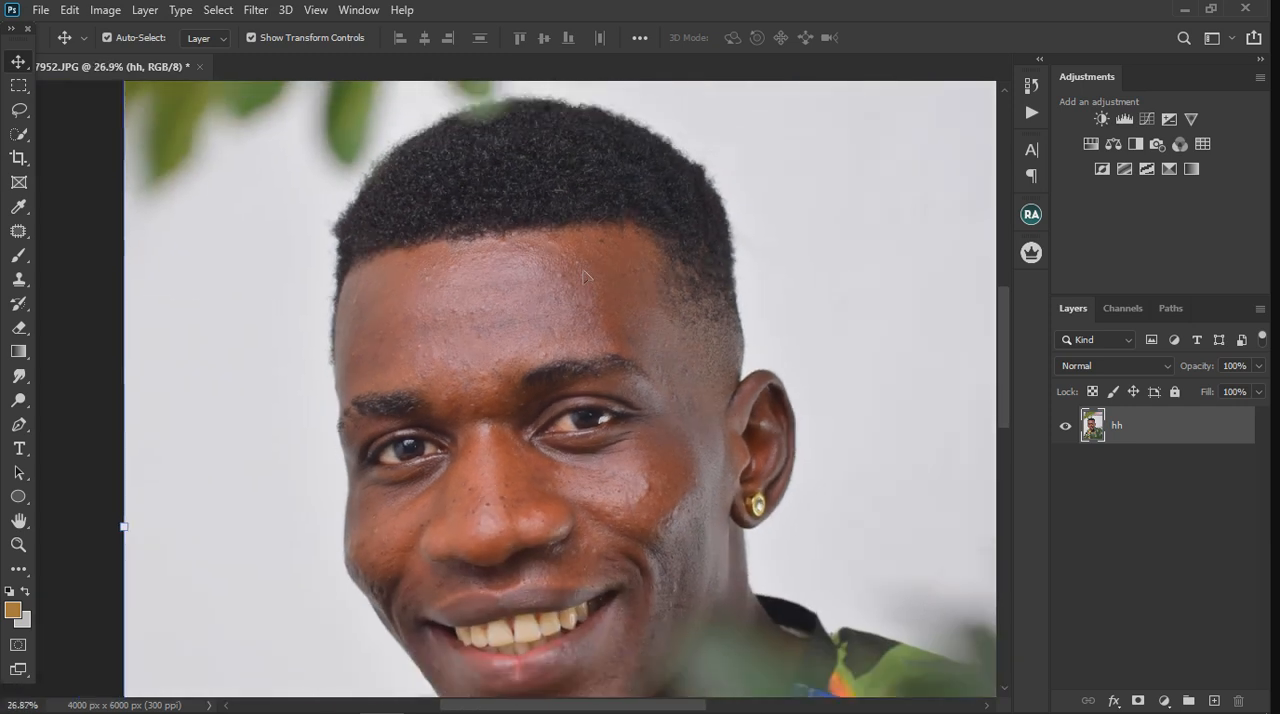
scroll(584, 272, "down", 4)
scroll(573, 281, "up", 4)
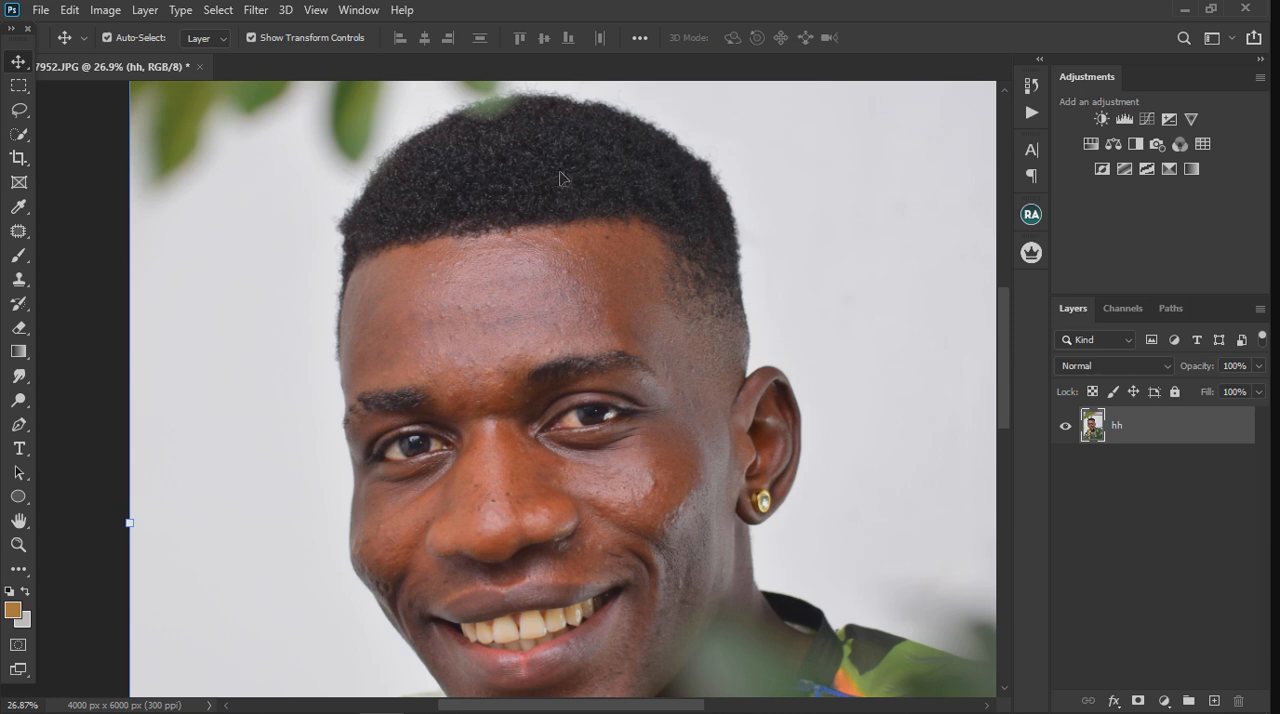
scroll(560, 178, "down", 2)
scroll(677, 527, "up", 2)
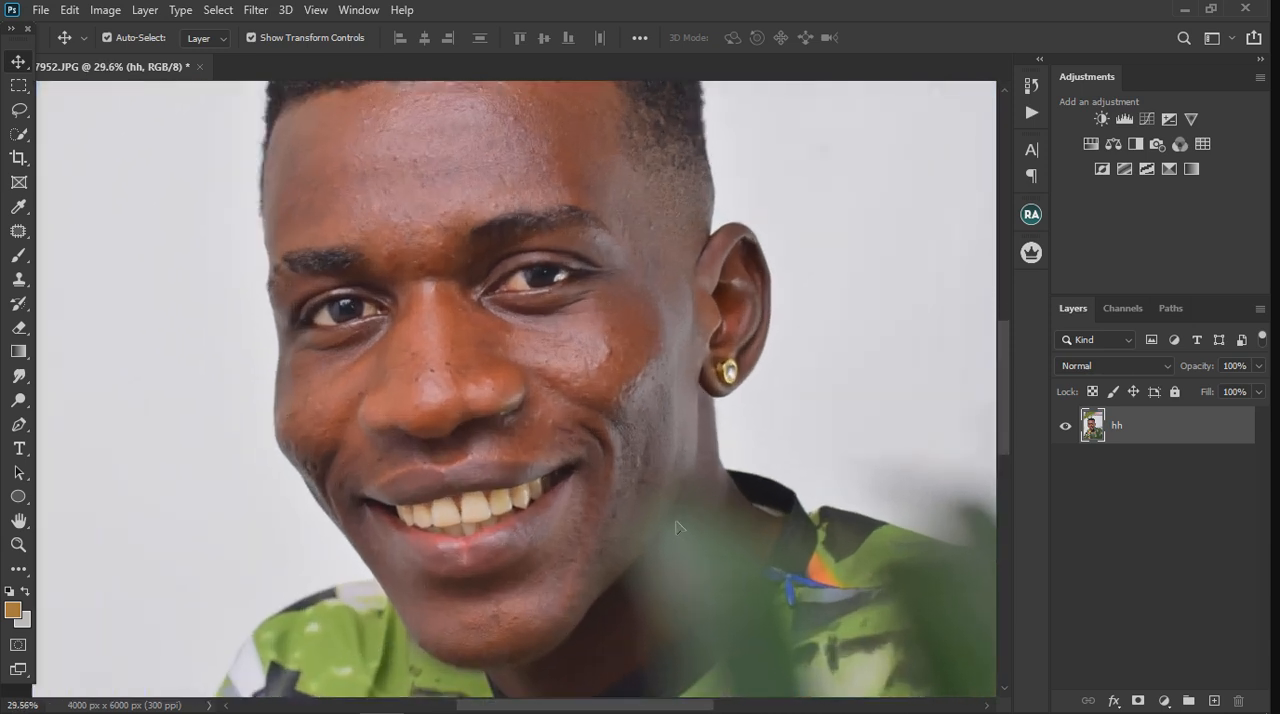
scroll(677, 527, "down", 2)
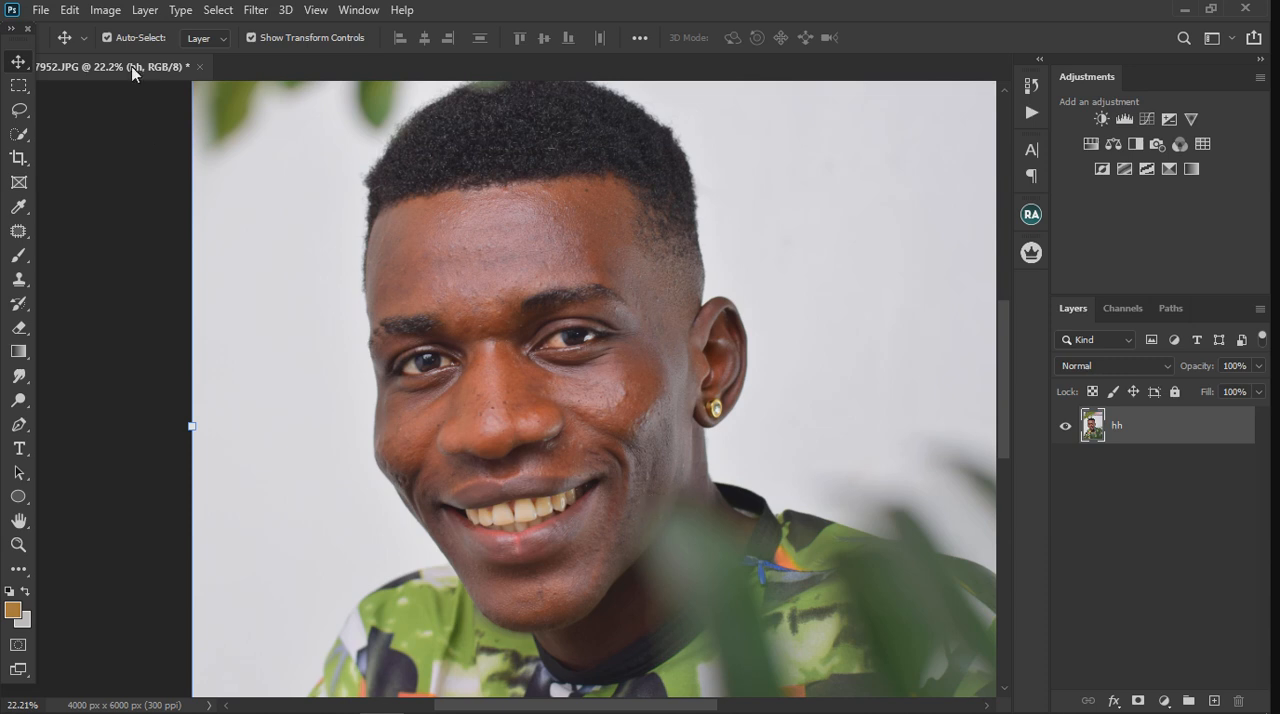
Step: Review the photo's pixel dimensions and resolution in Image Size, closing the dialog without applying anything
left_click(104, 12)
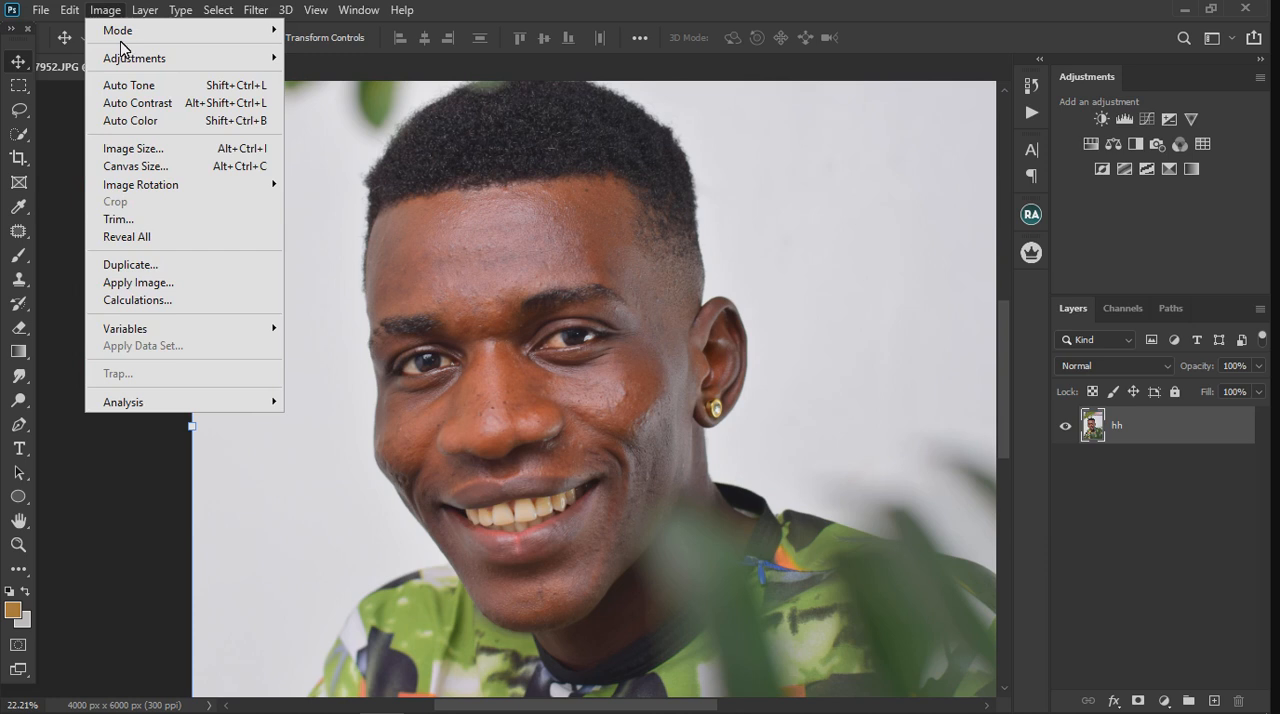
mouse_move(117, 30)
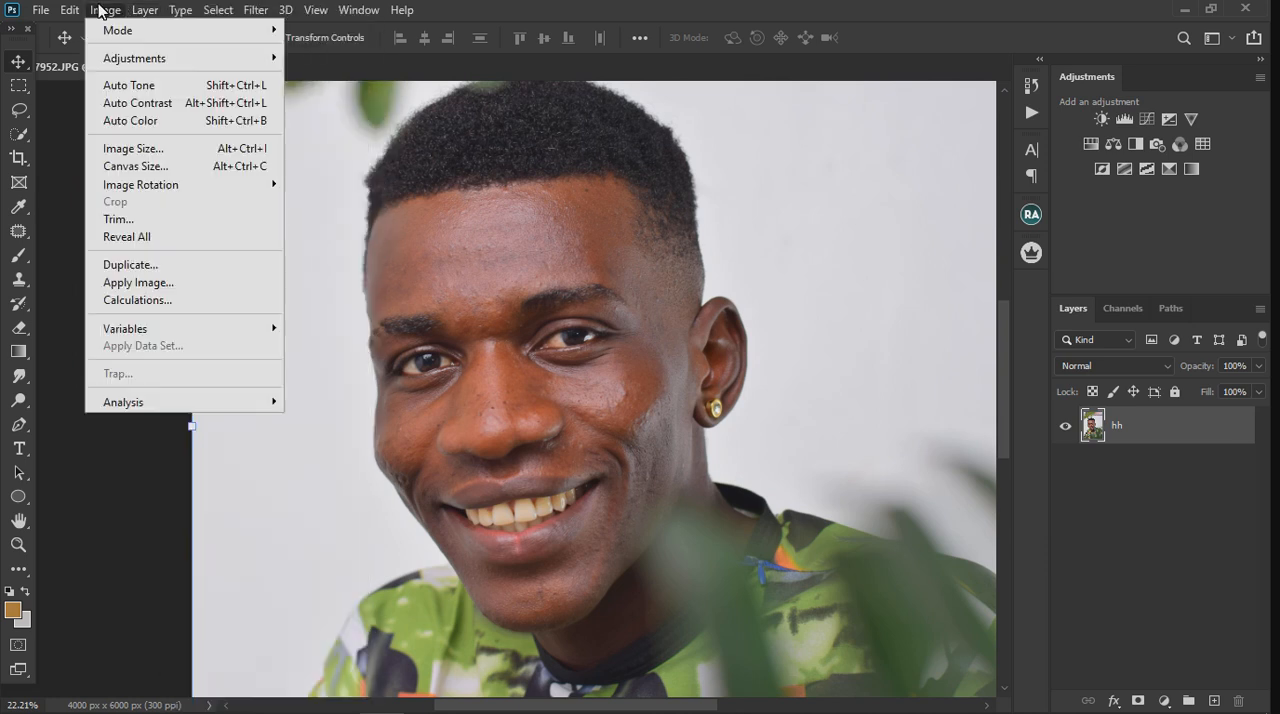
left_click(143, 149)
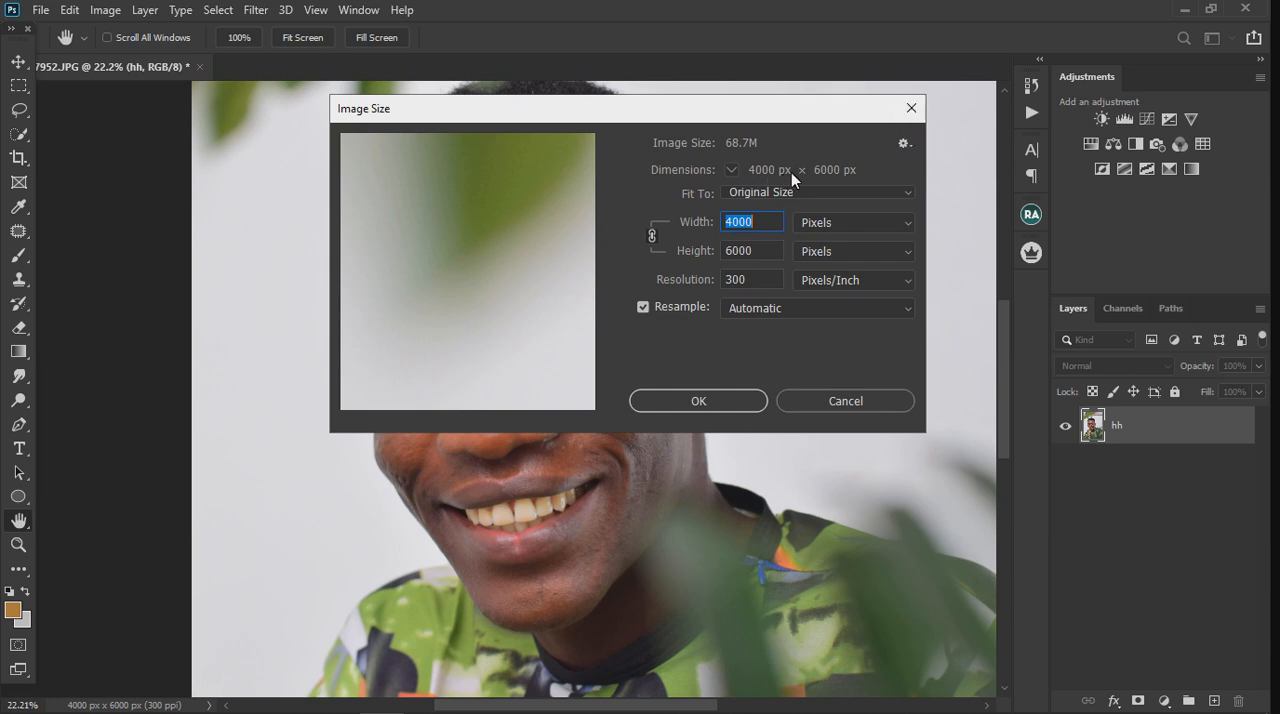
left_click(911, 107)
key("v")
Step: Add a new empty layer above the hh photo layer and activate the Brush tool for marking on it
scroll(458, 190, "down", 2)
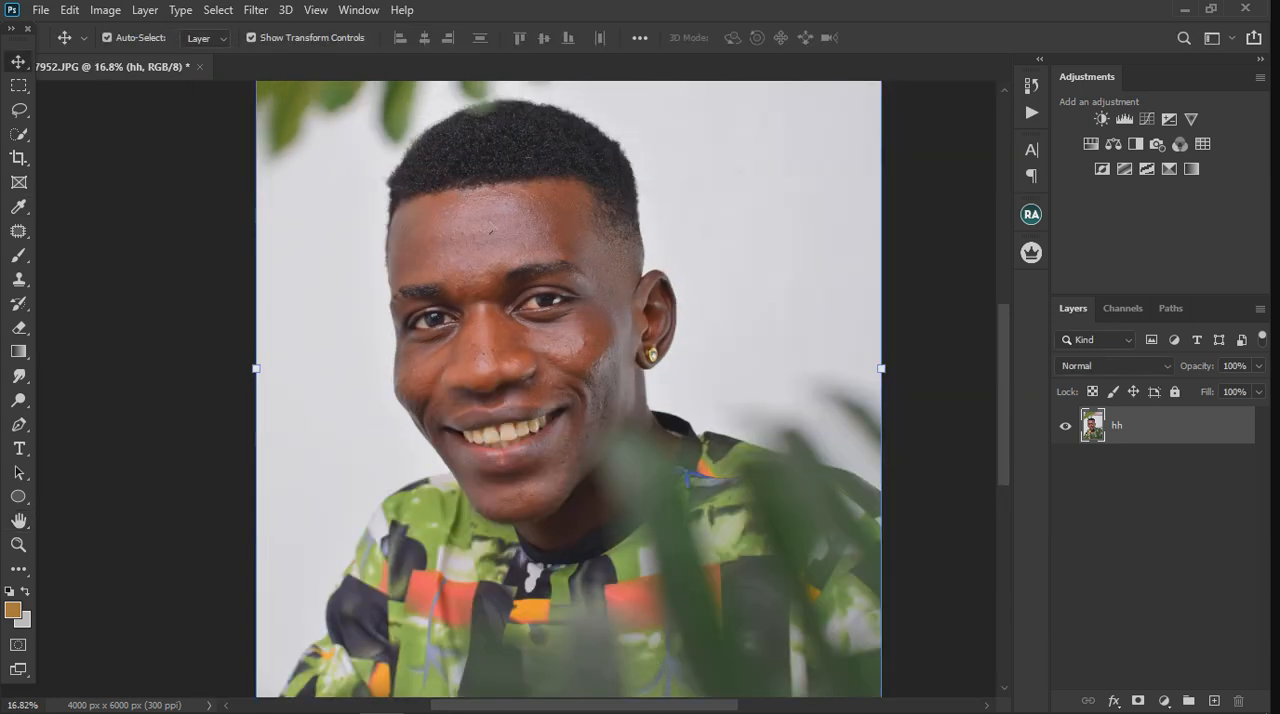
scroll(545, 290, "down", 2)
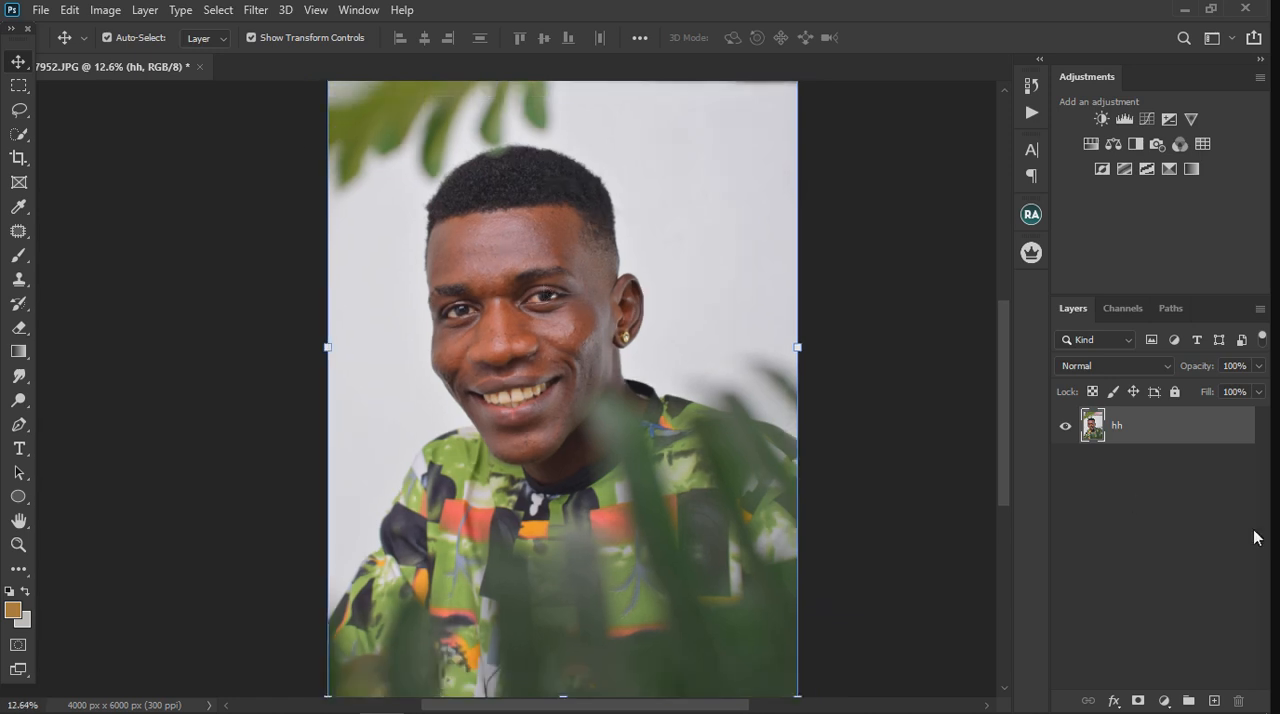
left_click(1216, 702)
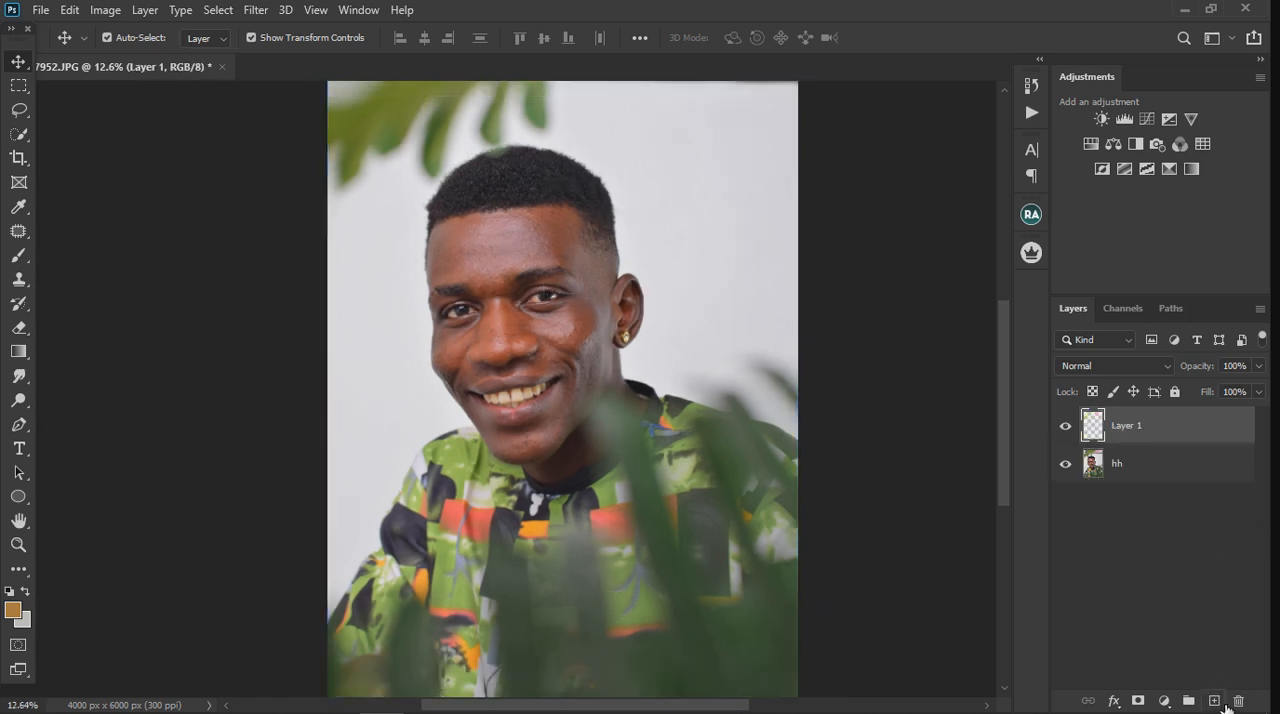
left_click(24, 258)
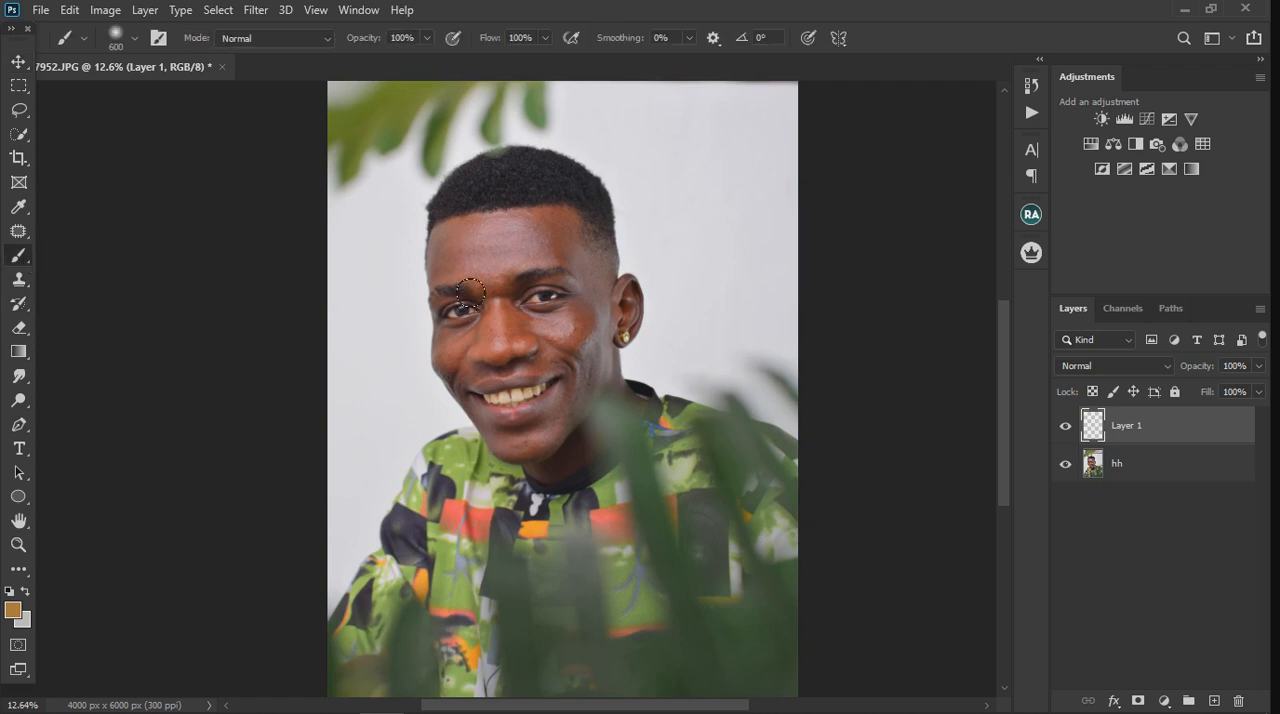
Step: Try to circle the dark bulge on the sleeve with a very thin brown brush stroke
key("bracketleft")
key("bracketleft")
key("bracketleft")
key("bracketleft")
key("bracketleft")
key("bracketleft")
key("bracketleft")
key("bracketleft")
key("bracketleft")
key("bracketleft")
key("bracketleft")
key("bracketleft")
key("bracketleft")
key("bracketleft")
key("bracketleft")
key("bracketleft")
key("bracketleft")
key("bracketleft")
key("bracketleft")
key("bracketleft")
scroll(414, 606, "up", 1)
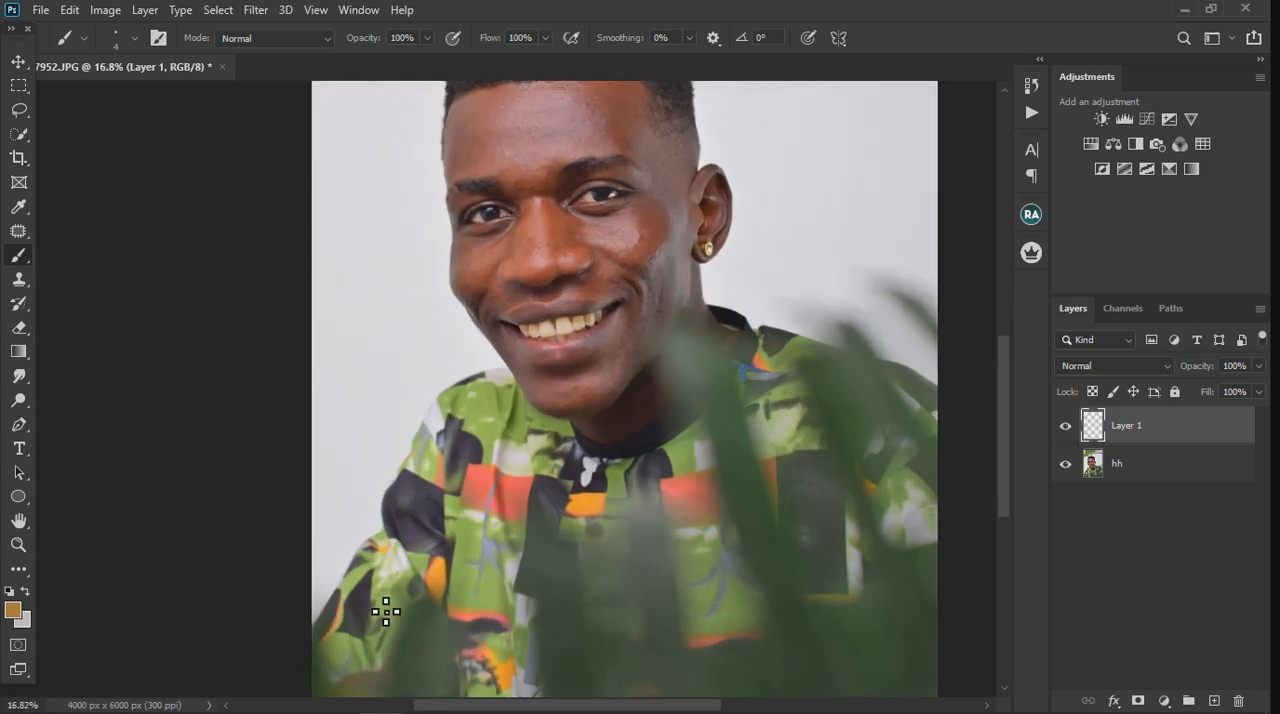
mouse_move(351, 580)
left_mouse_down()
mouse_move(380, 484)
mouse_move(437, 423)
left_mouse_up()
key("ctrl+z")
mouse_move(354, 550)
left_mouse_down()
mouse_move(410, 457)
mouse_move(448, 455)
mouse_move(450, 506)
mouse_move(421, 571)
mouse_move(358, 556)
left_mouse_up()
scroll(437, 630, "down", 1)
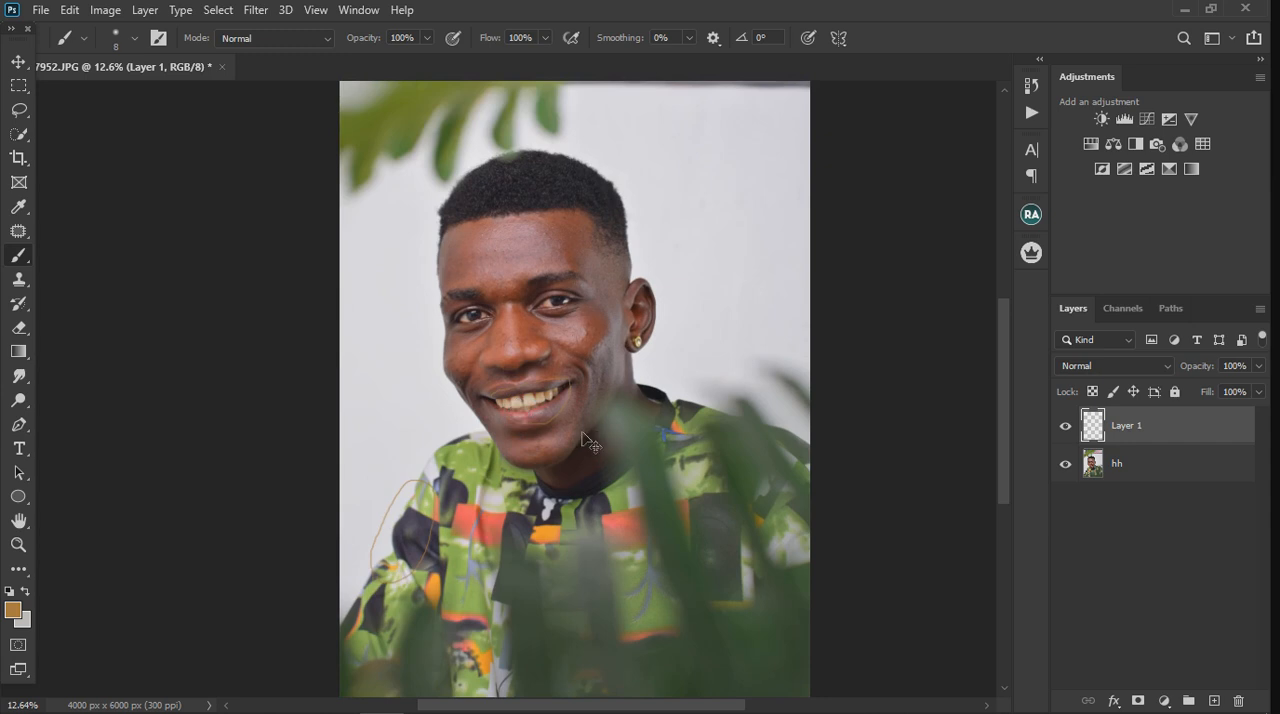
key("ctrl+z")
Step: Enlarge the brush to 35, reset the colours to black and white, and circle the dark sleeve bulge in black
key("bracketright")
key("bracketright")
key("x")
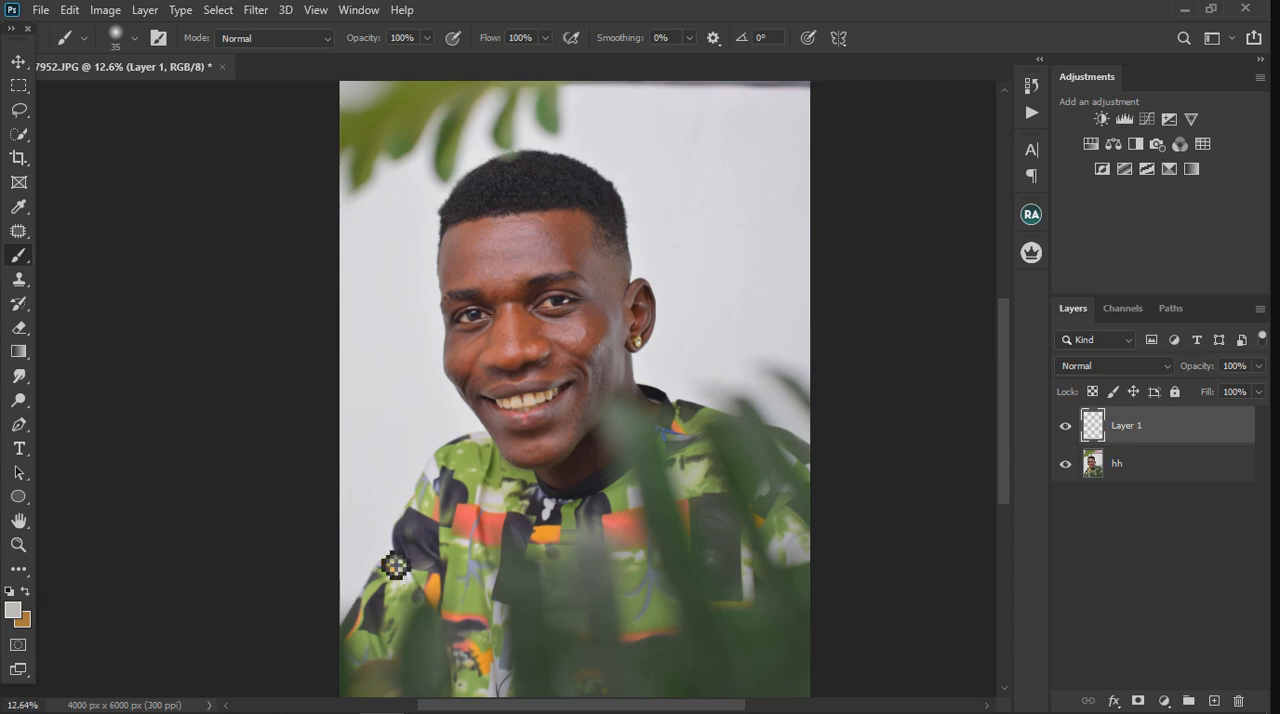
scroll(394, 563, "up", 3)
mouse_move(382, 595)
left_mouse_down()
mouse_move(386, 537)
mouse_move(443, 449)
mouse_move(430, 437)
left_mouse_up()
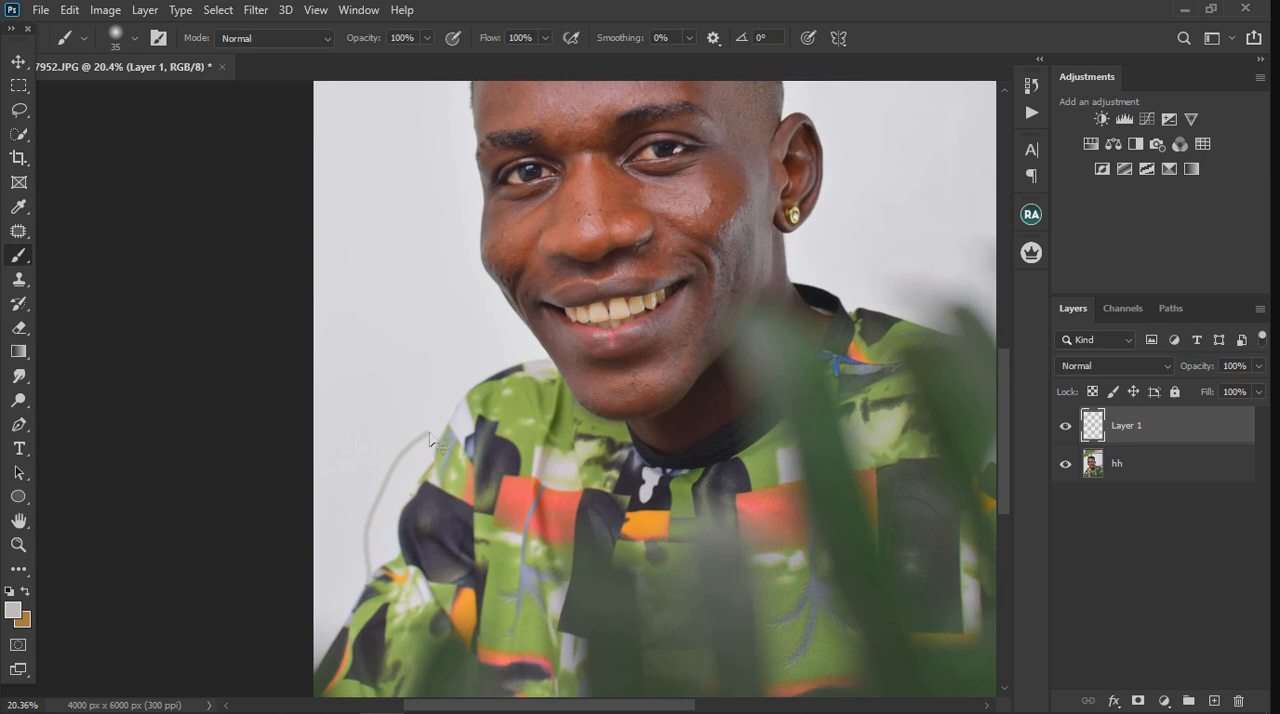
key("ctrl+z")
left_click(9, 591)
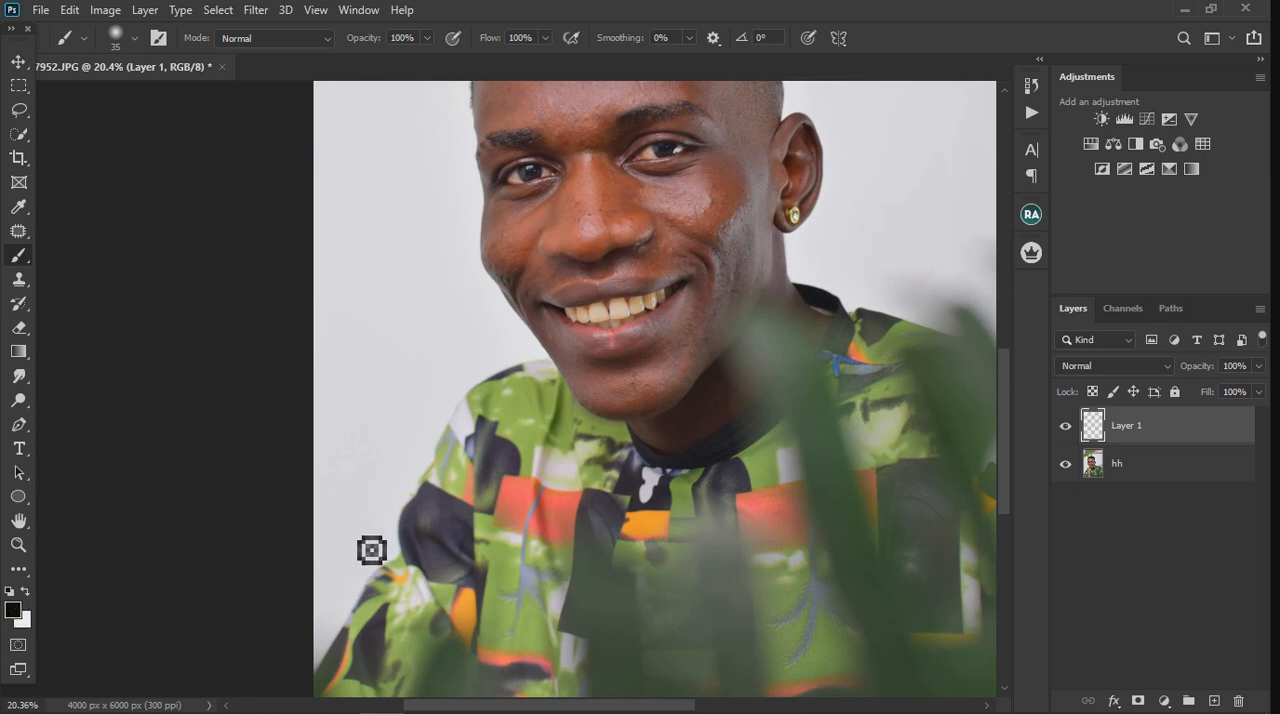
mouse_move(370, 578)
left_mouse_down()
mouse_move(404, 501)
mouse_move(453, 464)
mouse_move(456, 533)
mouse_move(428, 604)
mouse_move(380, 591)
left_mouse_up()
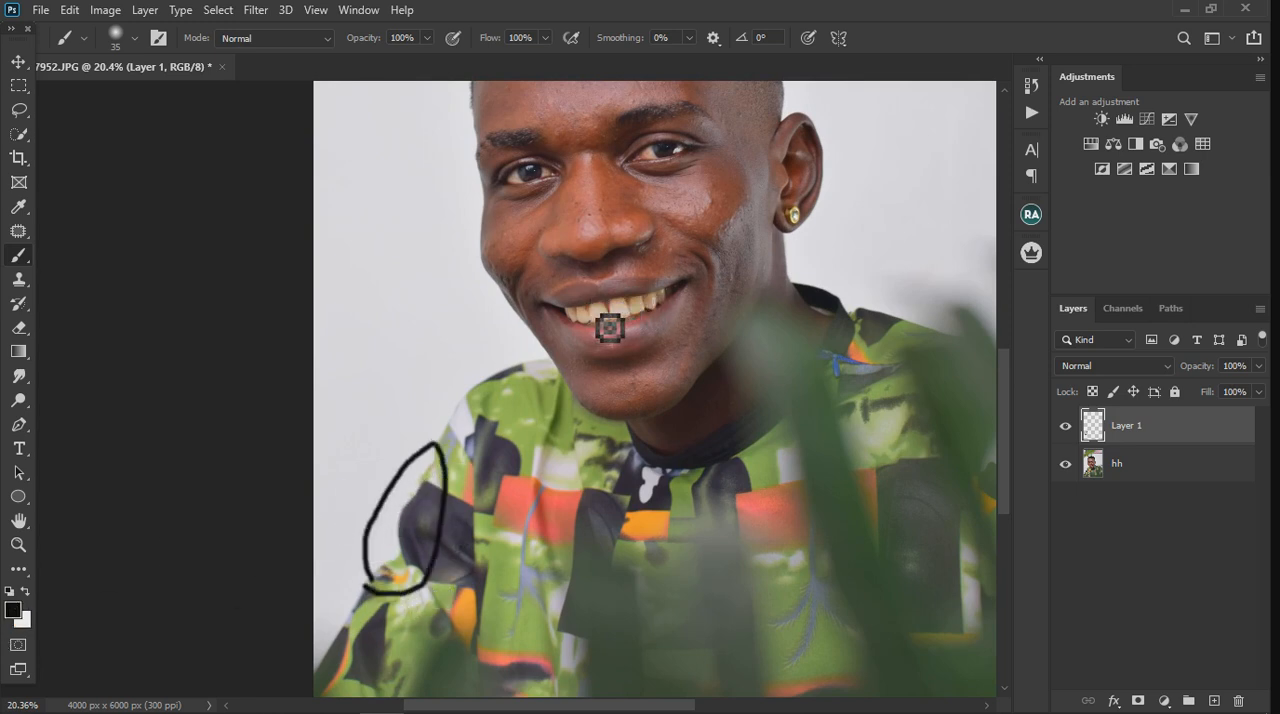
Step: Circle the front teeth and the pink patch on the lower lip with black brush strokes
mouse_move(609, 328)
left_mouse_down()
mouse_move(641, 318)
mouse_move(637, 336)
mouse_move(578, 322)
left_mouse_up()
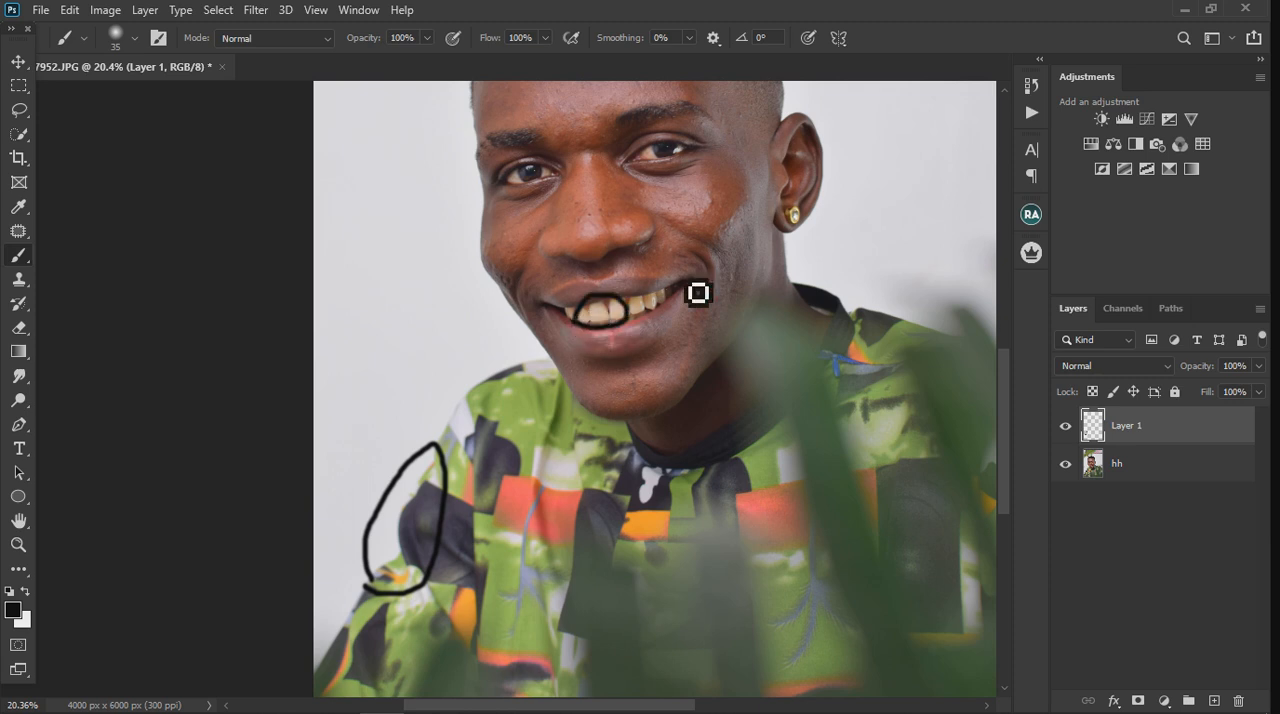
scroll(640, 411, "down", 2)
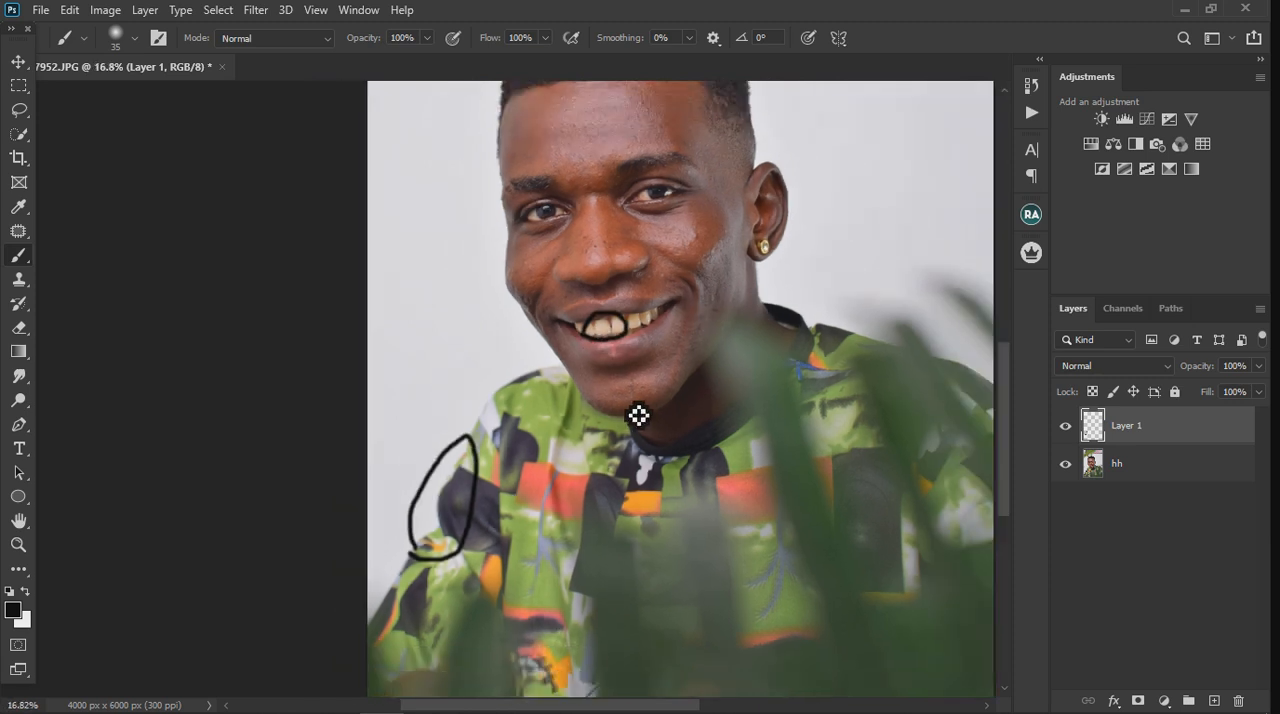
scroll(638, 415, "down", 1)
mouse_move(629, 386)
left_mouse_down()
mouse_move(620, 380)
mouse_move(640, 366)
mouse_move(629, 387)
left_mouse_up()
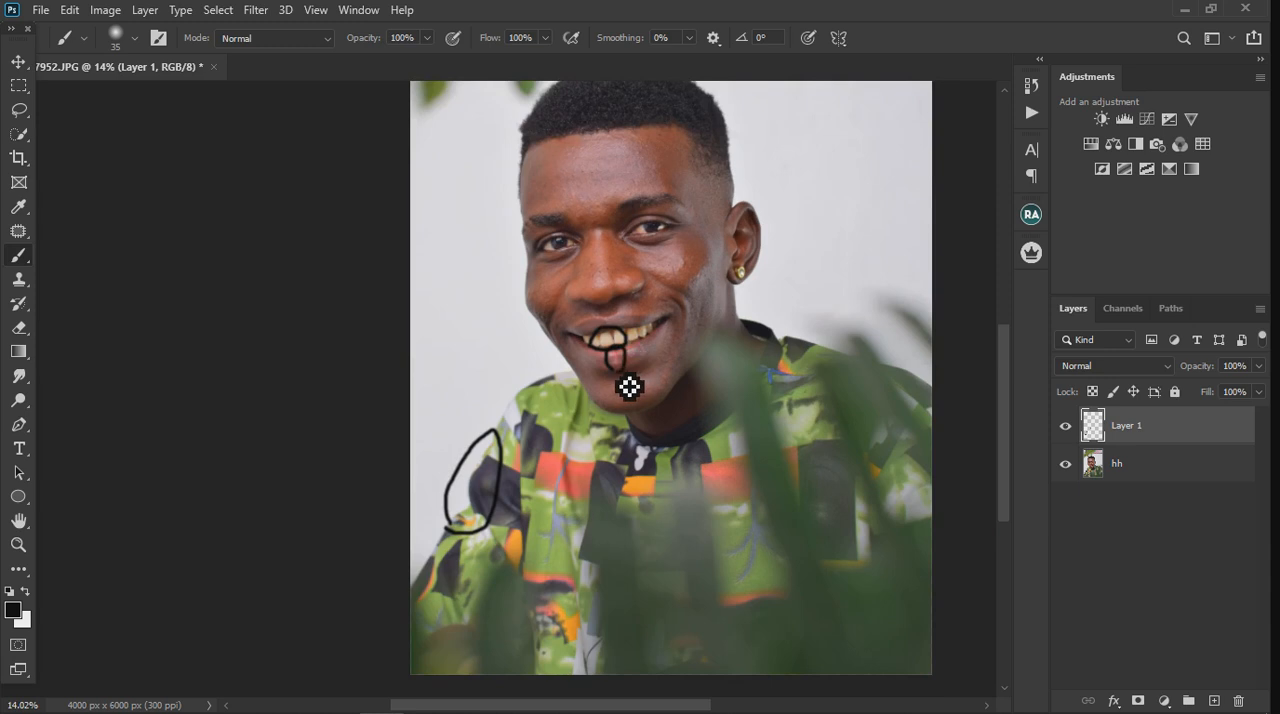
Step: Circle the leaf overlap at the top of the hair and the hairline corners on both sides in black
scroll(660, 445, "down", 1)
scroll(654, 160, "up", 3)
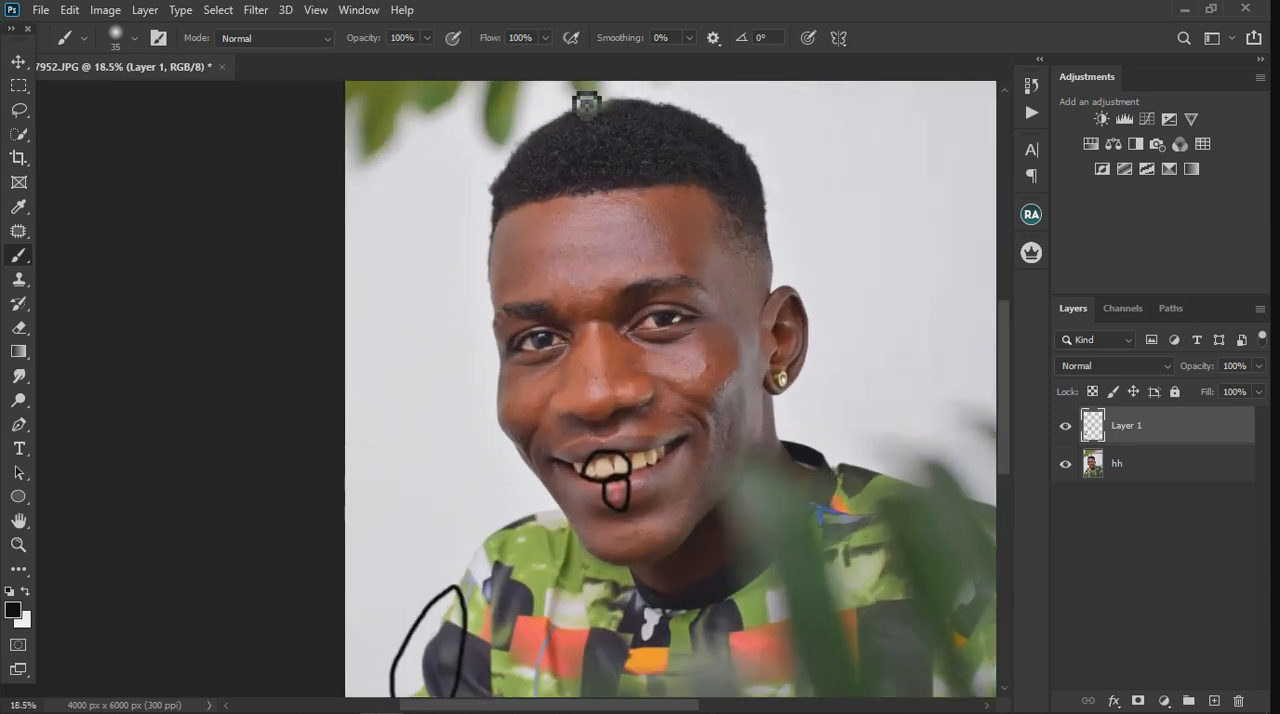
mouse_move(586, 104)
left_mouse_down()
mouse_move(588, 140)
mouse_move(623, 114)
mouse_move(594, 137)
mouse_move(578, 128)
left_mouse_up()
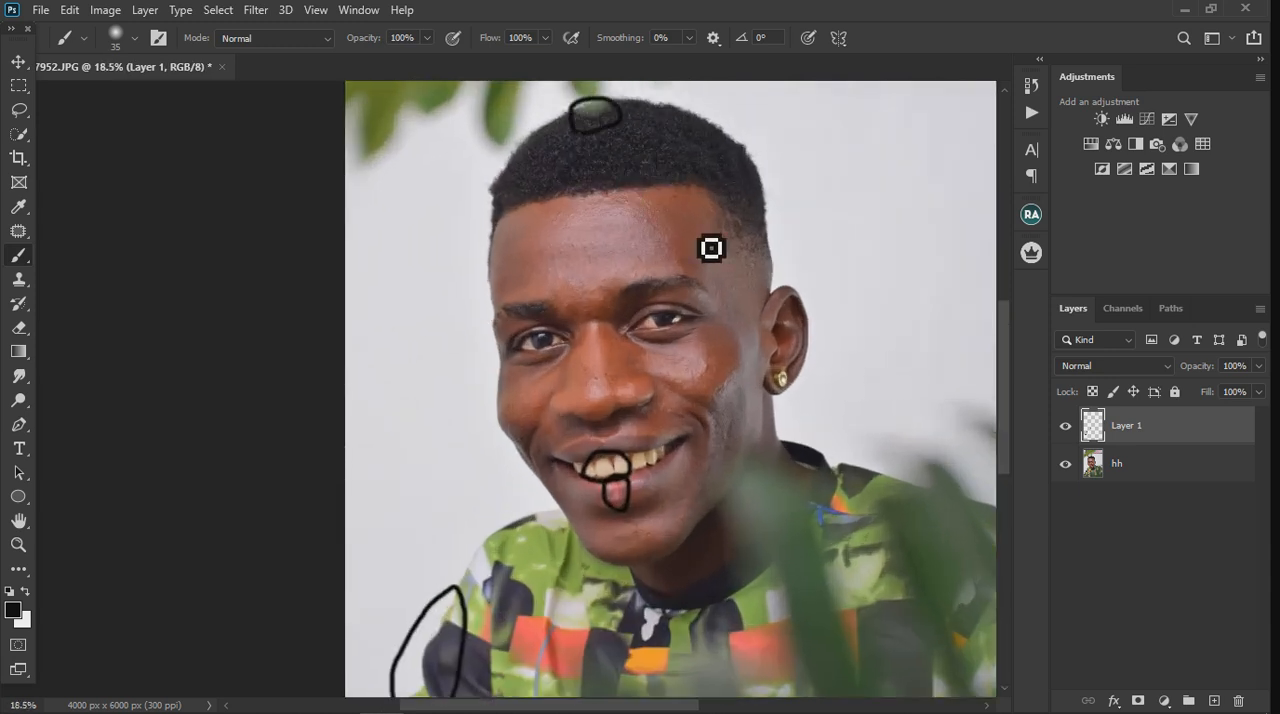
mouse_move(753, 130)
left_mouse_down()
mouse_move(754, 177)
mouse_move(770, 173)
mouse_move(753, 131)
left_mouse_up()
mouse_move(511, 179)
left_mouse_down()
mouse_move(490, 202)
mouse_move(526, 209)
left_mouse_up()
Step: Inspect the facial skin and circle the blemished spot on each cheek with black brush strokes
scroll(535, 402, "up", 2)
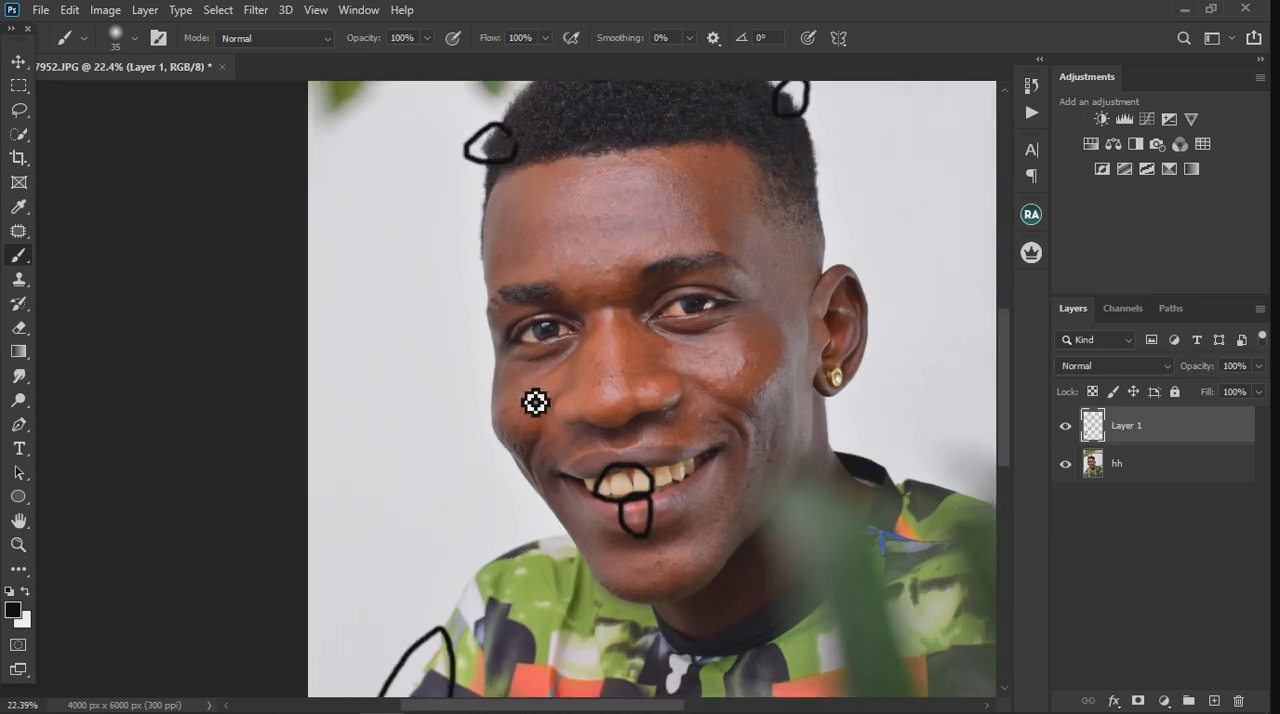
scroll(535, 402, "up", 1)
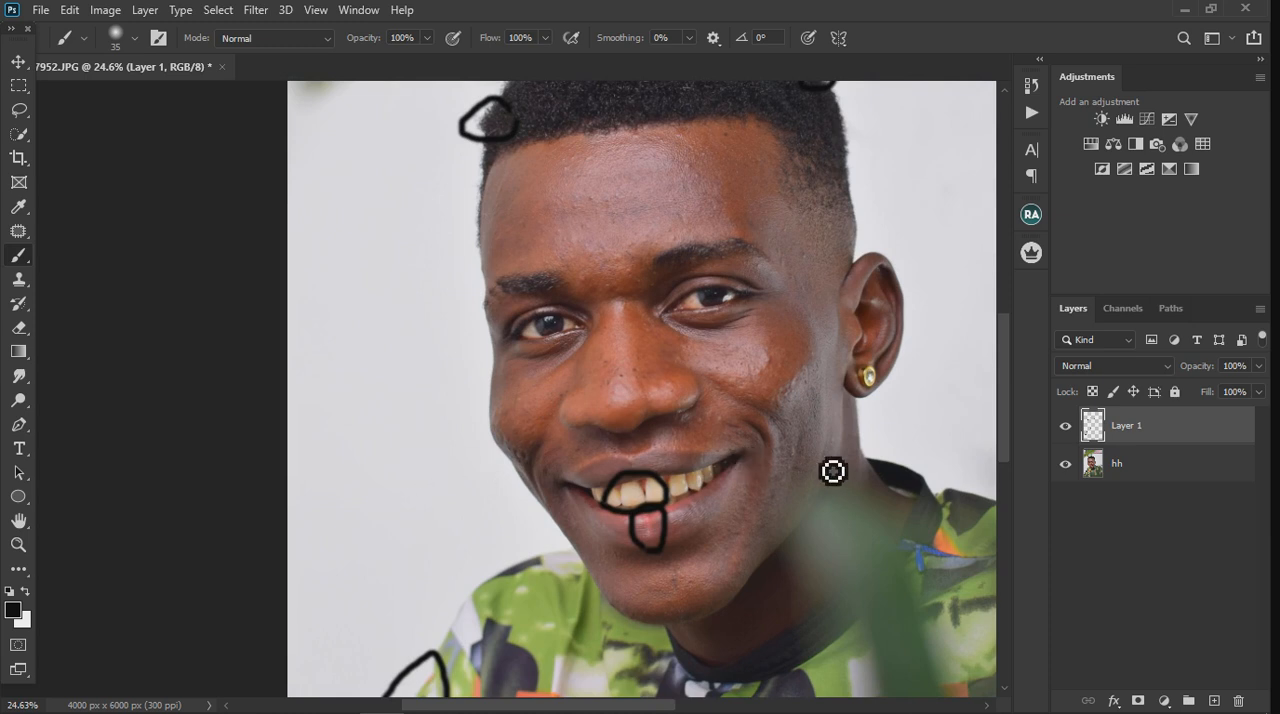
scroll(783, 397, "up", 5)
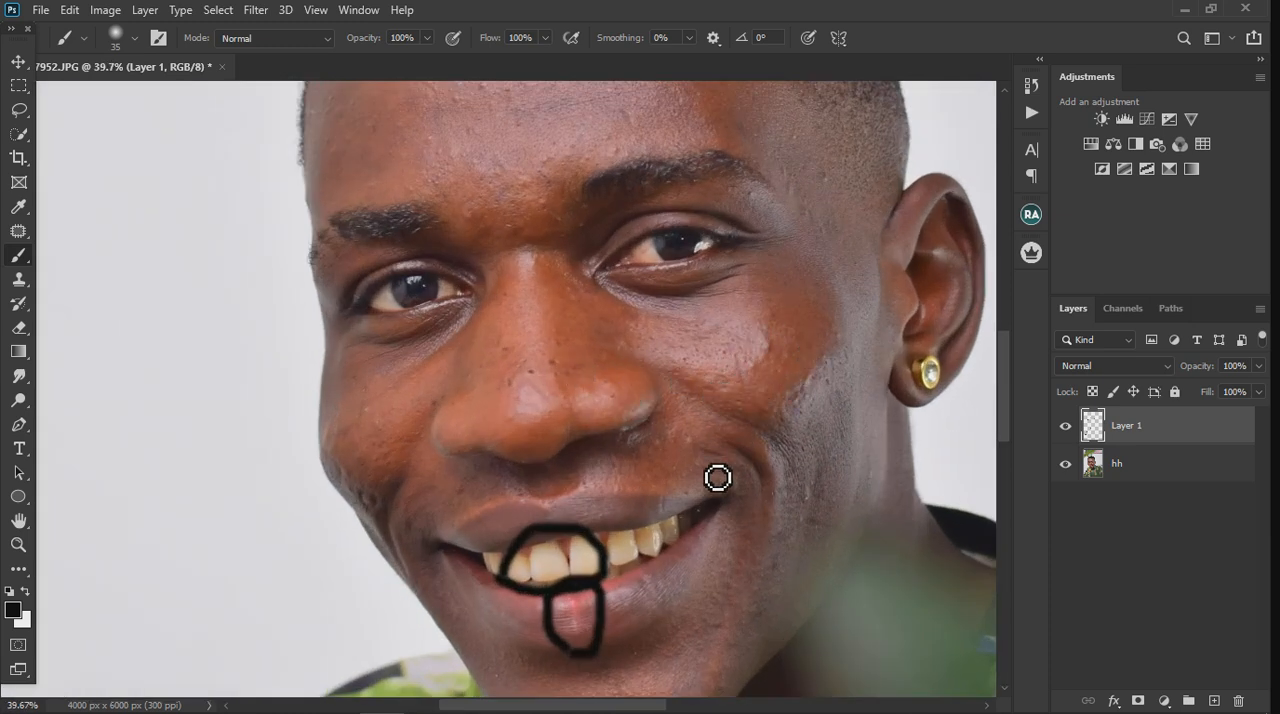
scroll(737, 377, "down", 3)
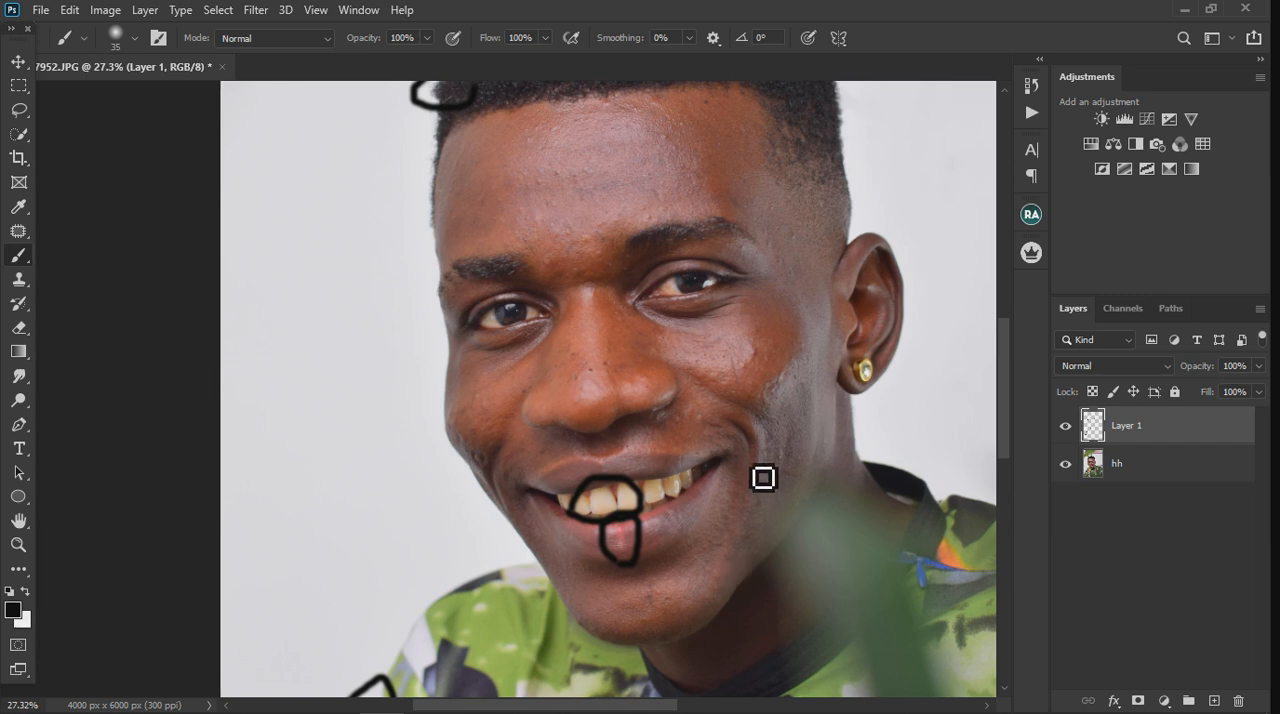
scroll(798, 485, "up", 5)
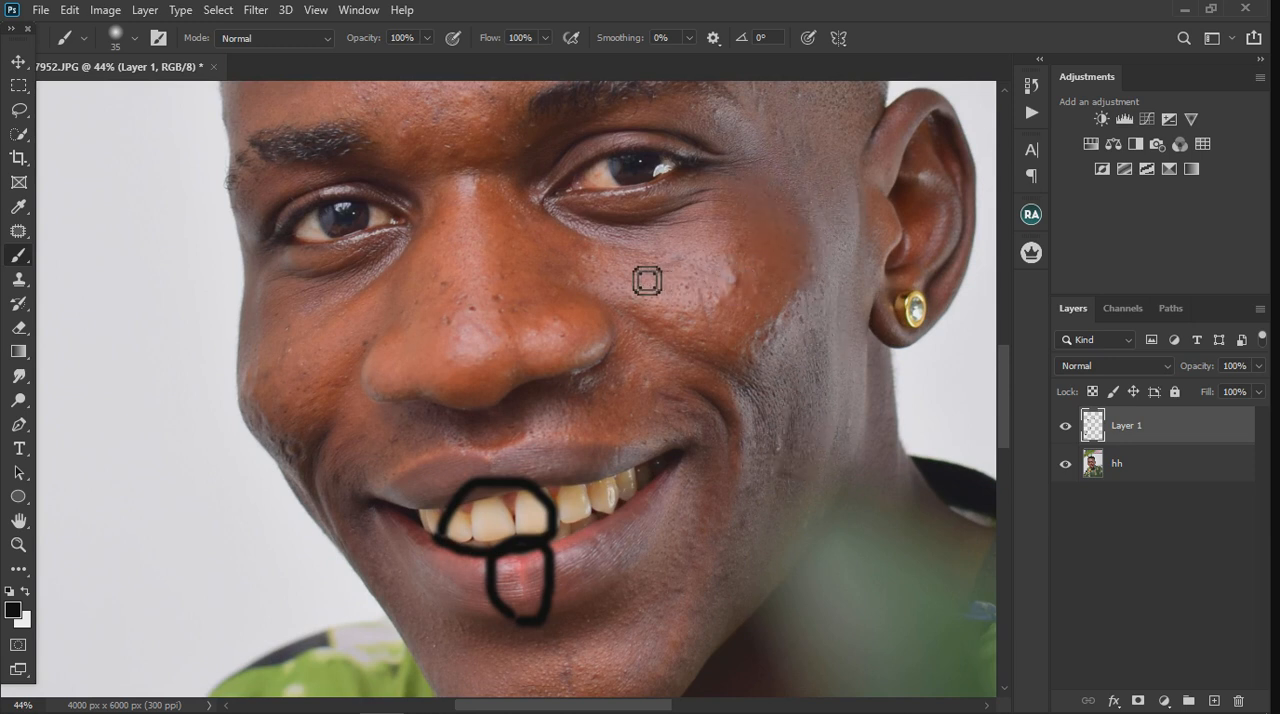
scroll(565, 320, "down", 1)
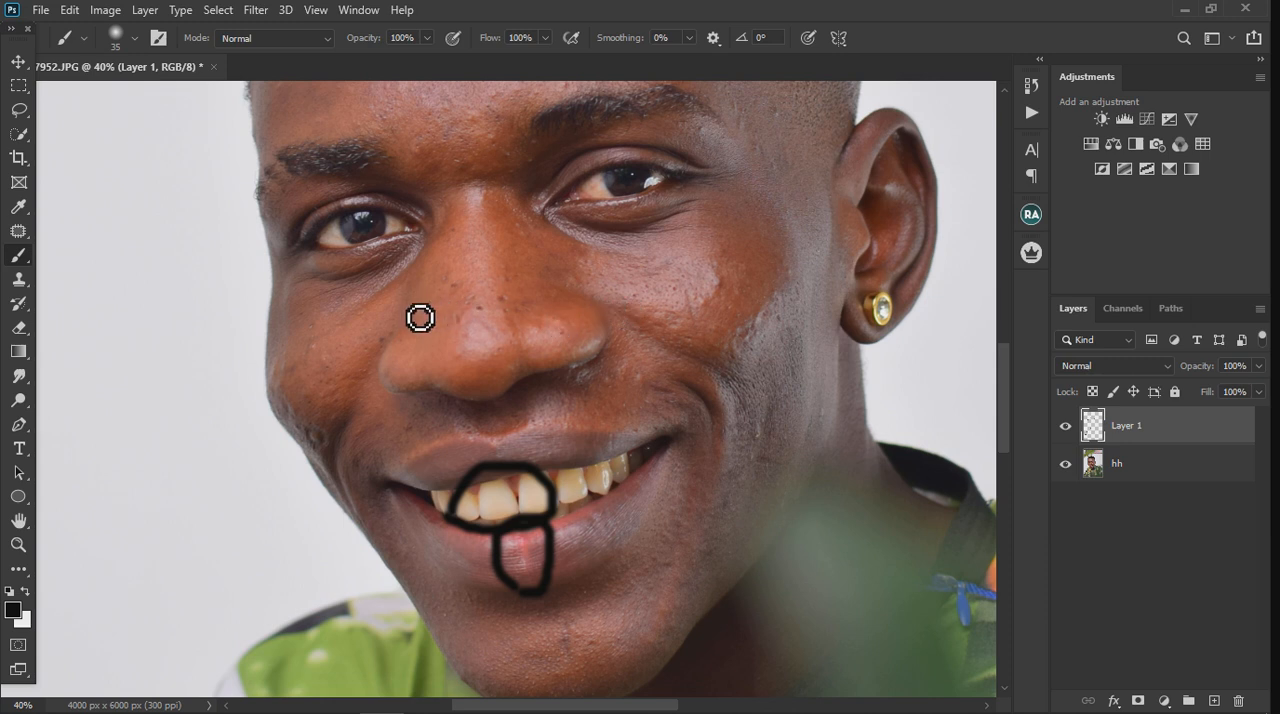
mouse_move(294, 408)
left_mouse_down()
mouse_move(340, 437)
mouse_move(348, 461)
mouse_move(320, 460)
mouse_move(298, 418)
left_mouse_up()
mouse_move(695, 316)
left_mouse_down()
mouse_move(749, 283)
mouse_move(709, 337)
mouse_move(700, 328)
left_mouse_up()
scroll(580, 346, "down", 2)
scroll(545, 113, "up", 3)
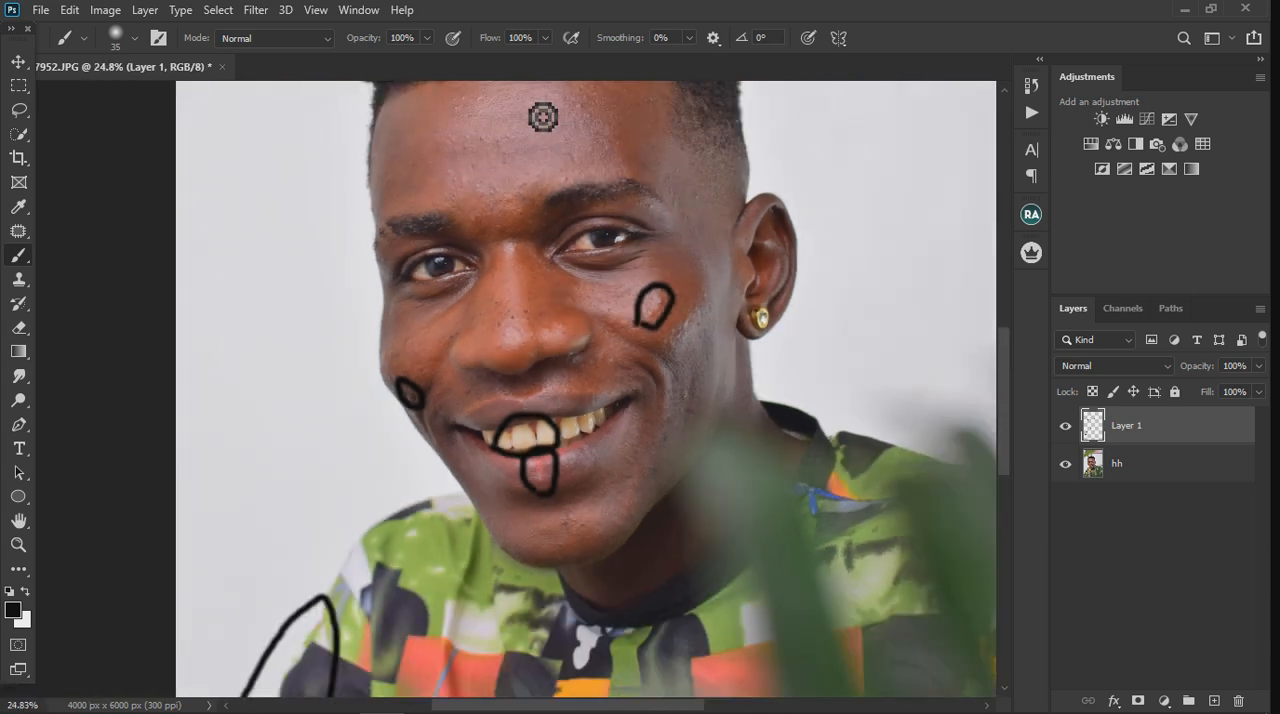
scroll(545, 113, "down", 1)
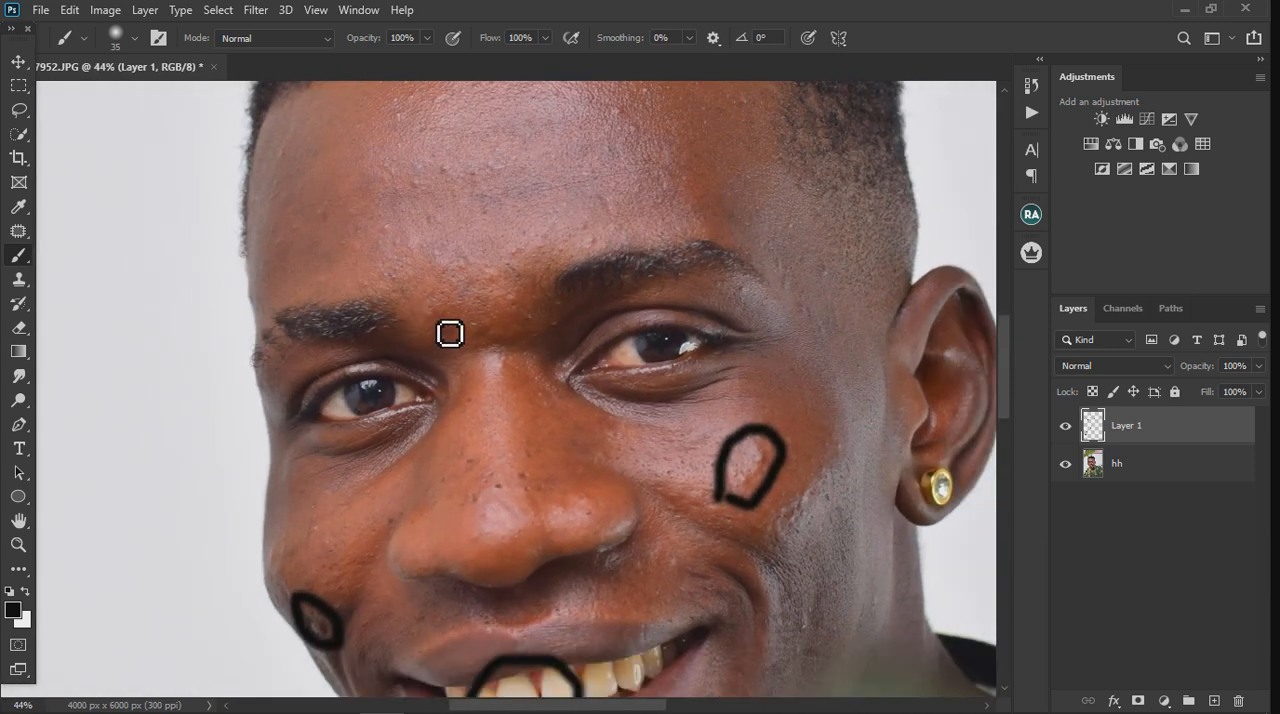
Step: Circle the skin patch between the eyebrows and mark both irises with black brush strokes, checking the marks across the whole portrait
mouse_move(428, 315)
left_mouse_down()
mouse_move(470, 276)
mouse_move(529, 292)
mouse_move(503, 335)
mouse_move(471, 307)
left_mouse_up()
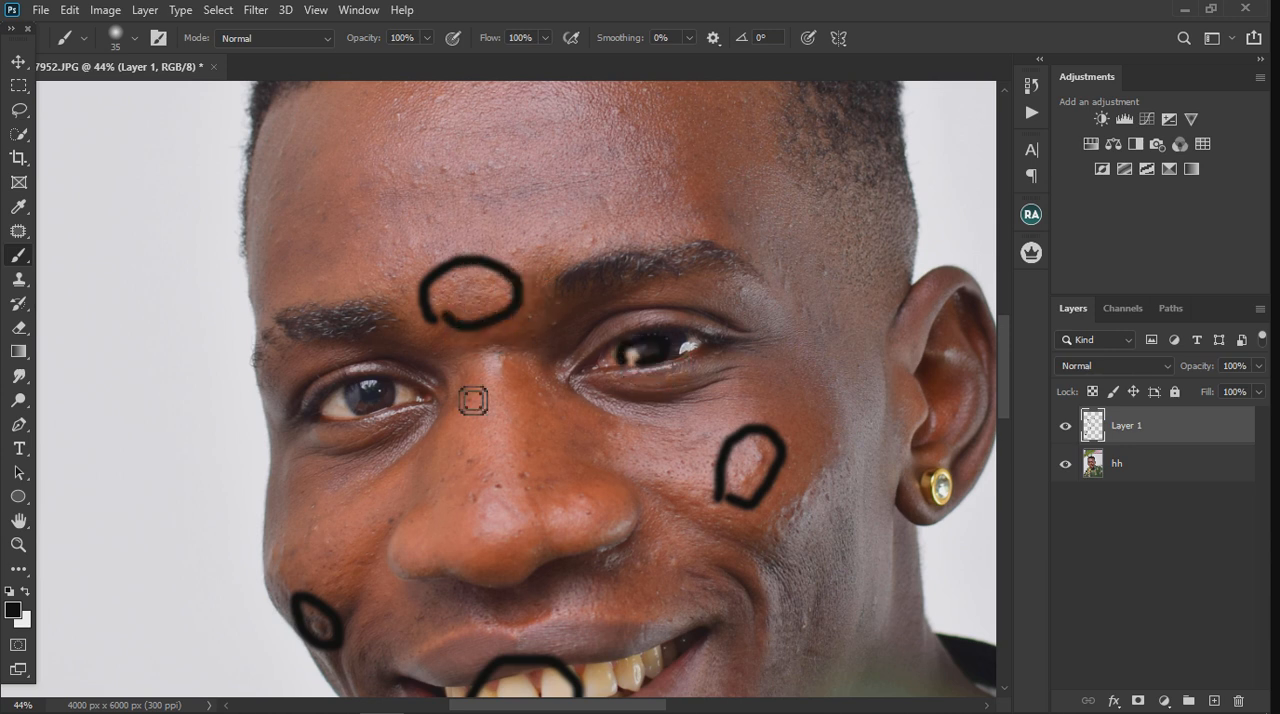
scroll(539, 384, "down", 5)
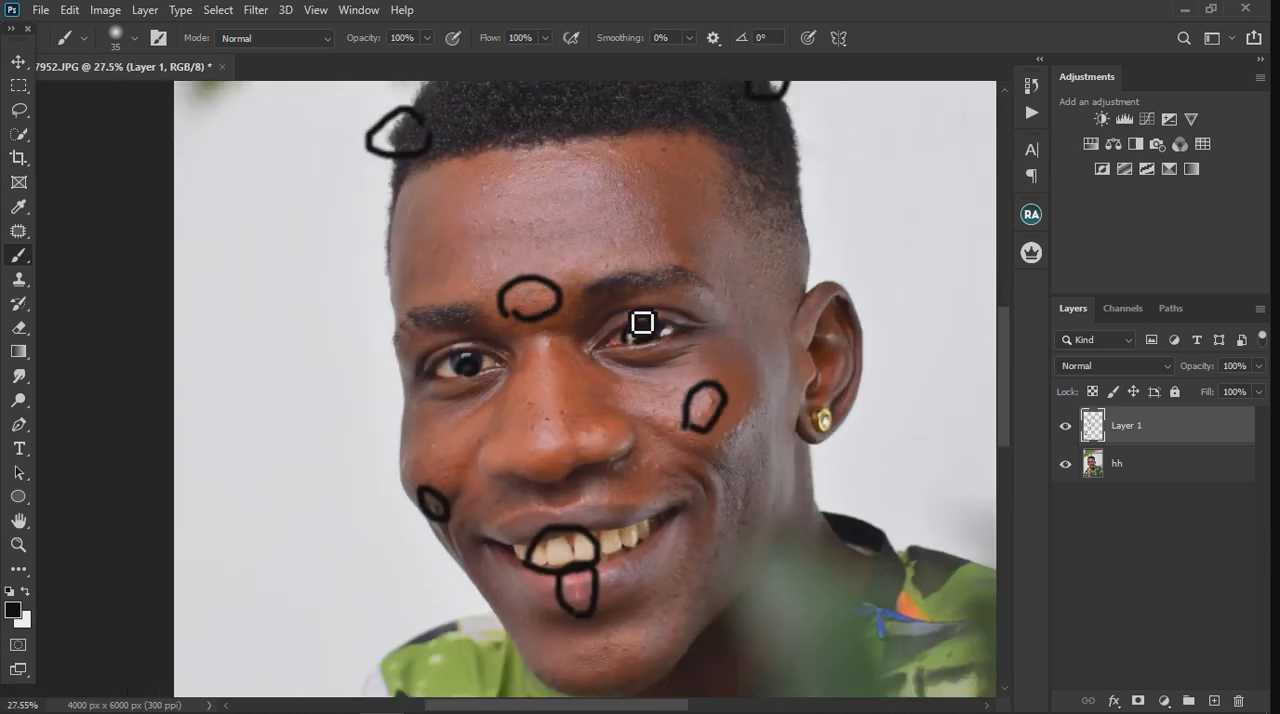
scroll(620, 408, "down", 1)
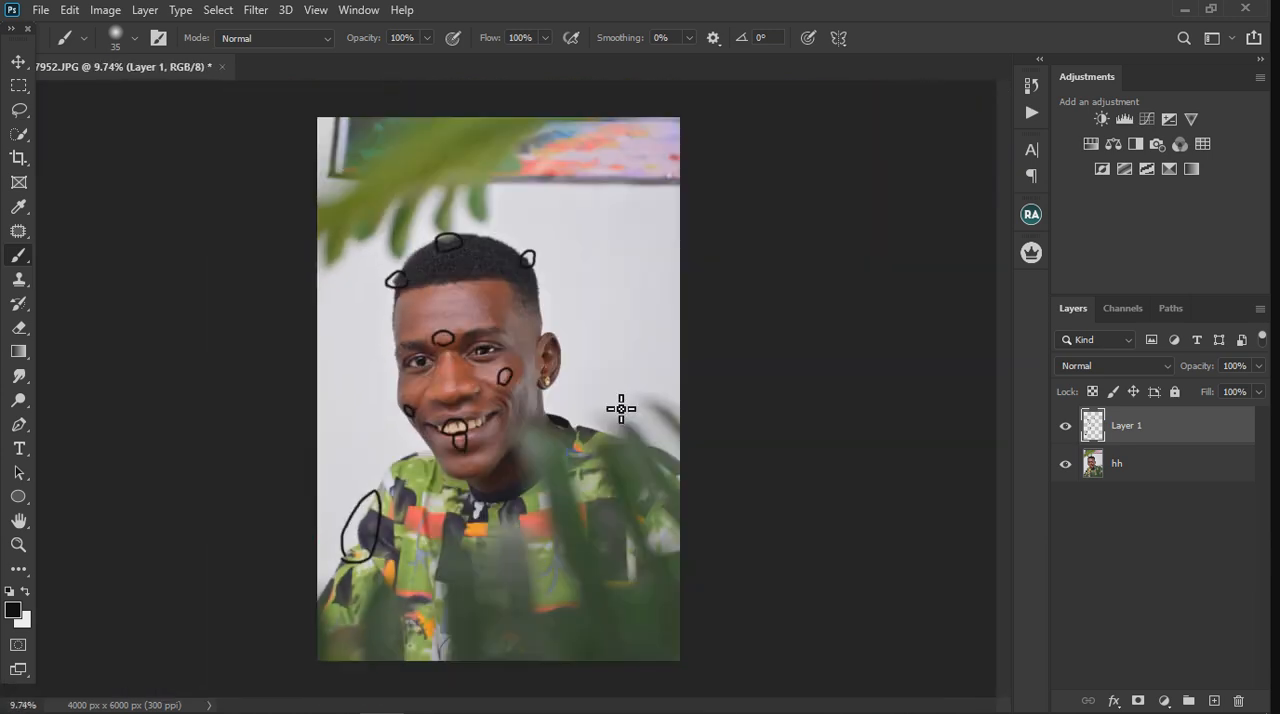
scroll(500, 257, "up", 2)
scroll(500, 257, "up", 1)
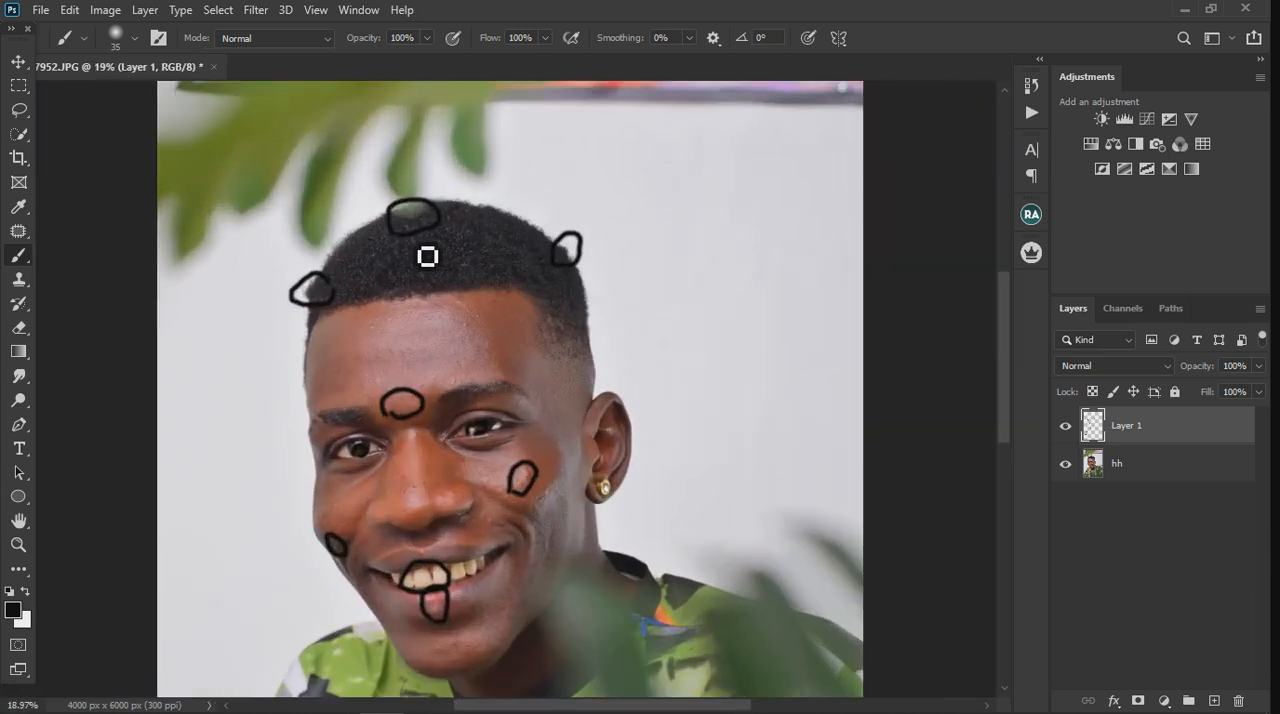
scroll(478, 382, "down", 1)
scroll(491, 386, "down", 1)
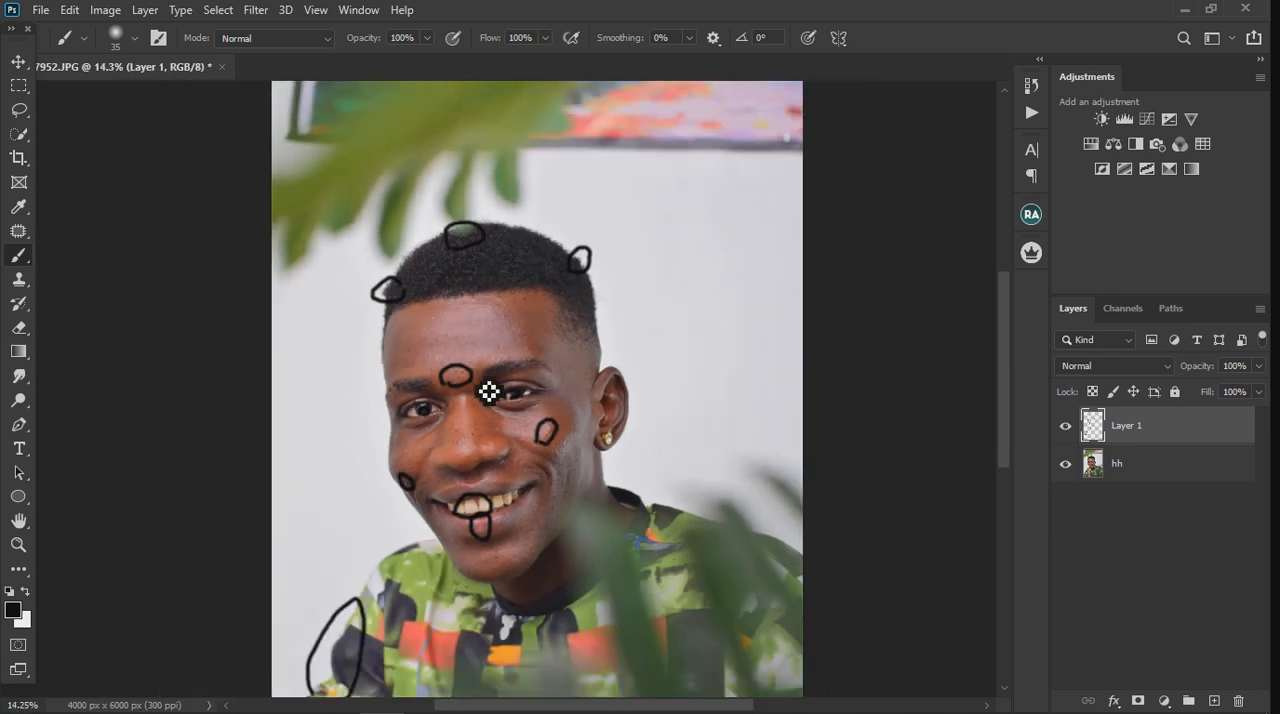
scroll(543, 323, "down", 2)
Step: Toggle the marking layer to compare the photo with and without marks, leave it hidden, and rename it "check fix"
left_click(1066, 427)
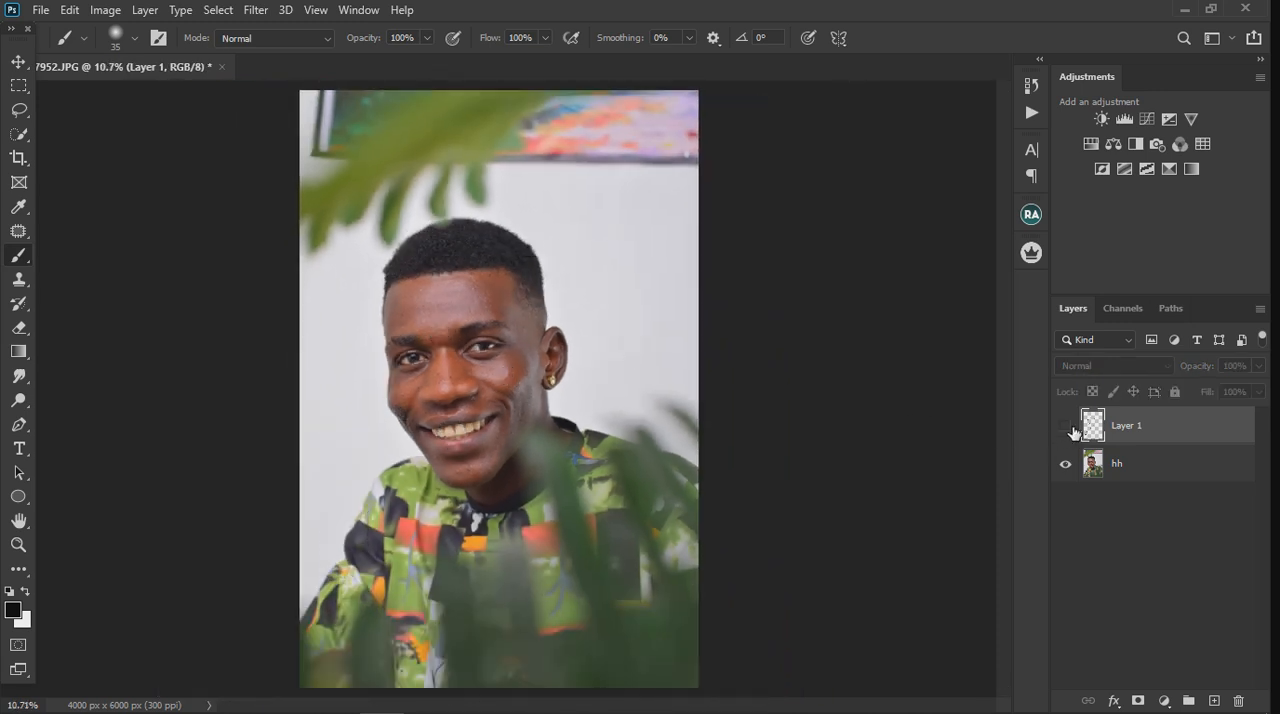
left_click(1068, 428)
left_click(1068, 428)
left_click(1068, 428)
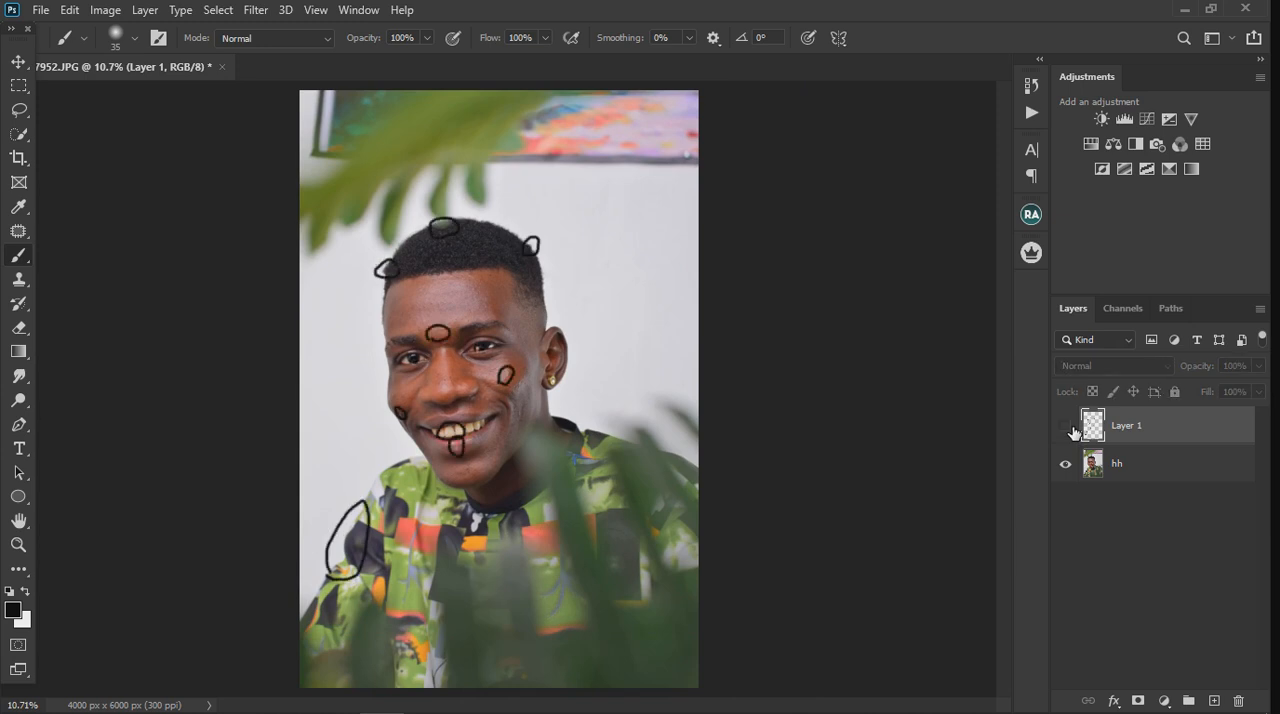
left_click(1068, 428)
left_click(1068, 428)
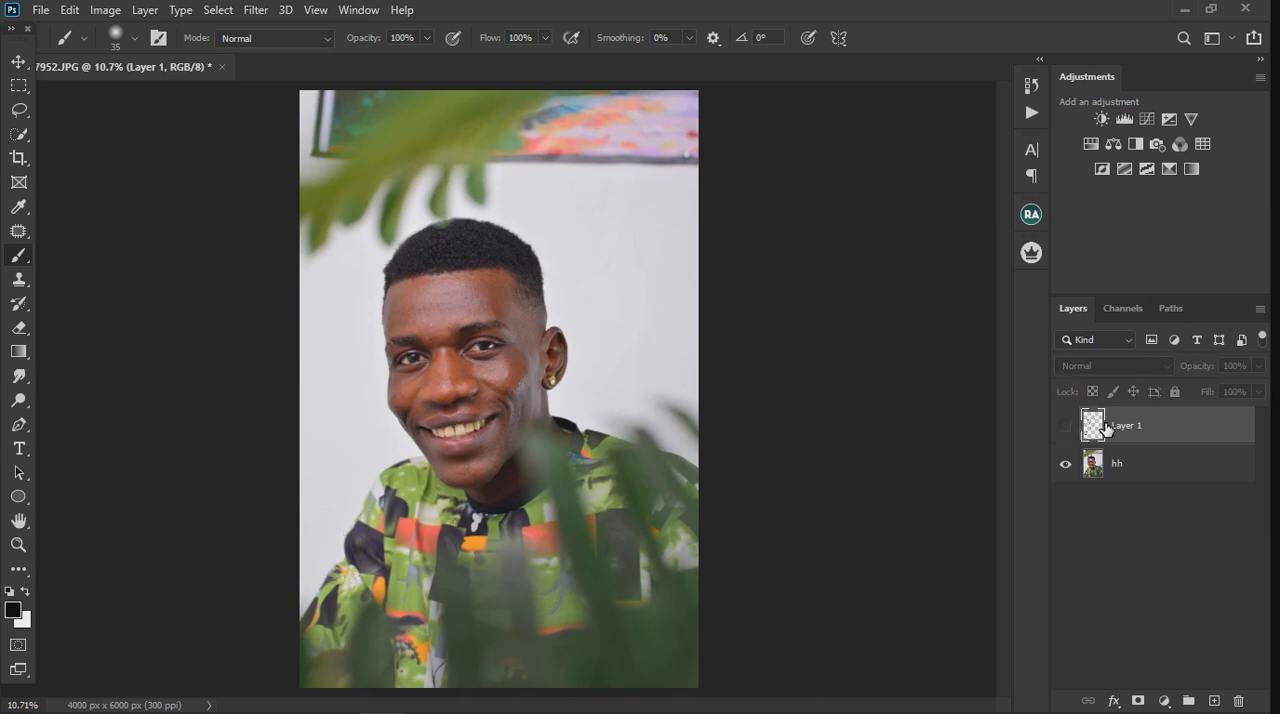
double_click(1130, 426)
key("Return")
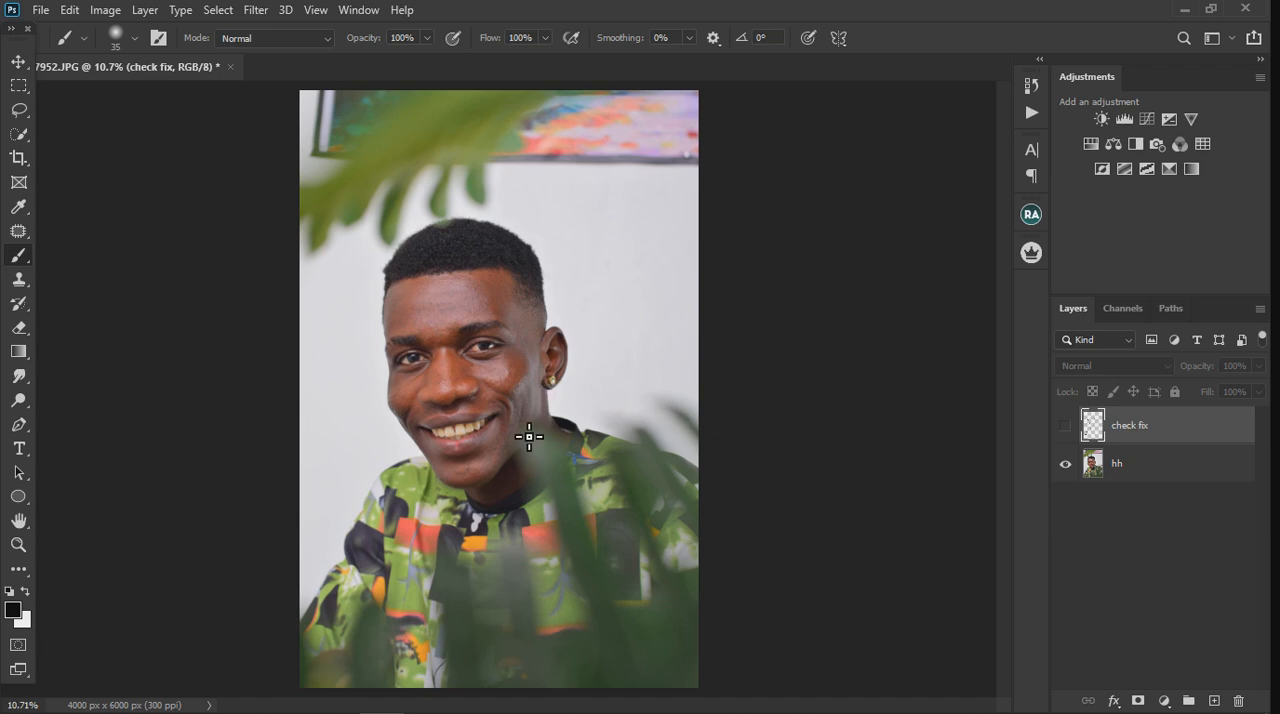
Step: Activate the Clone Stamp tool and duplicate the hh photo layer
scroll(515, 410, "up", 3)
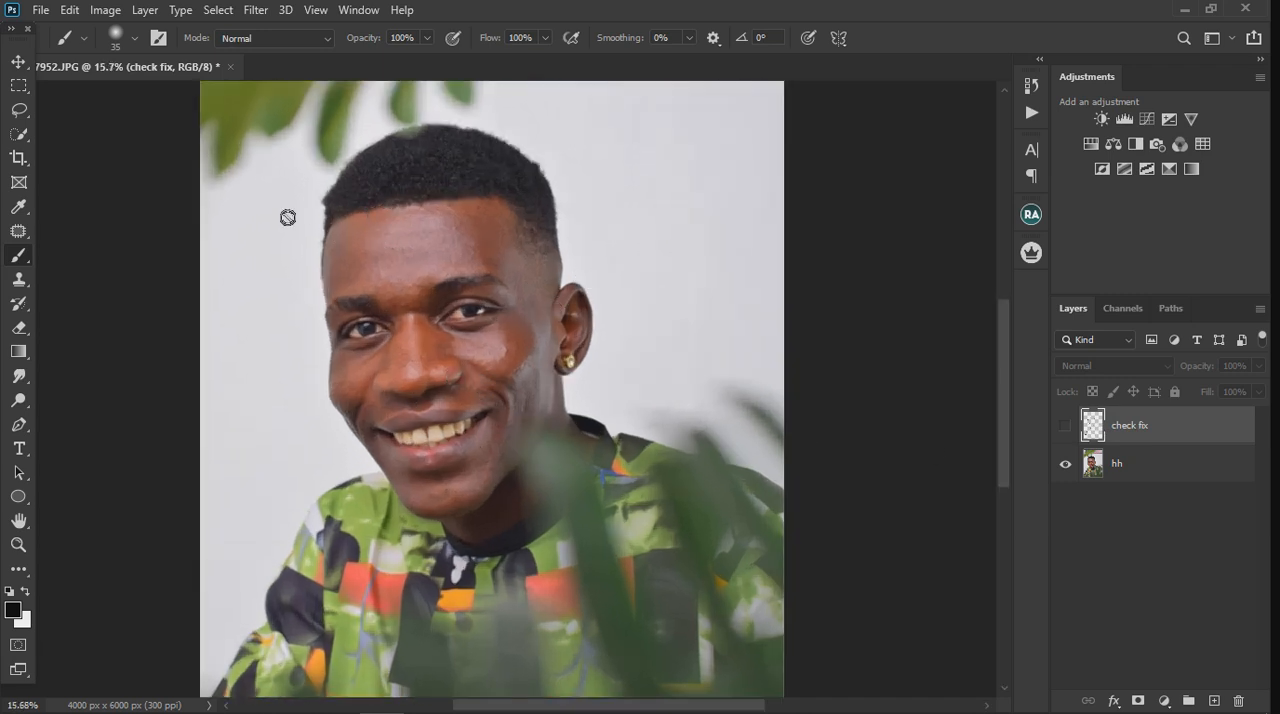
left_click(1216, 472)
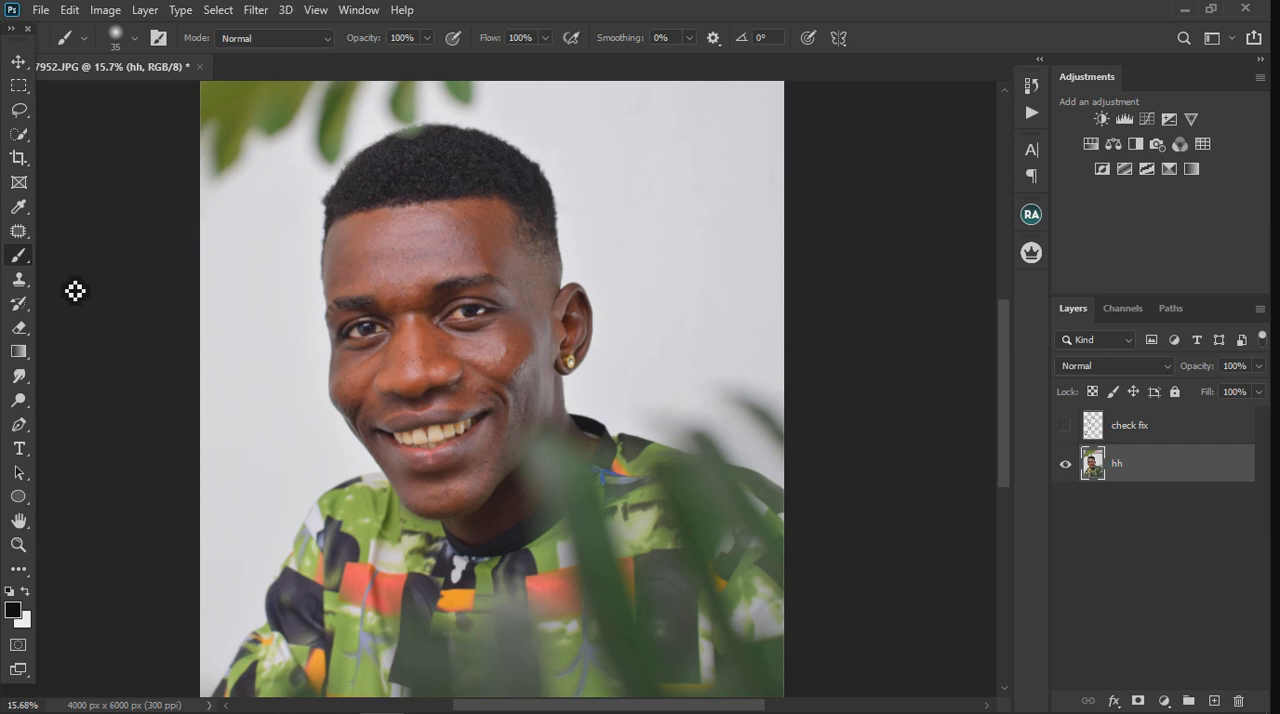
left_click(17, 280)
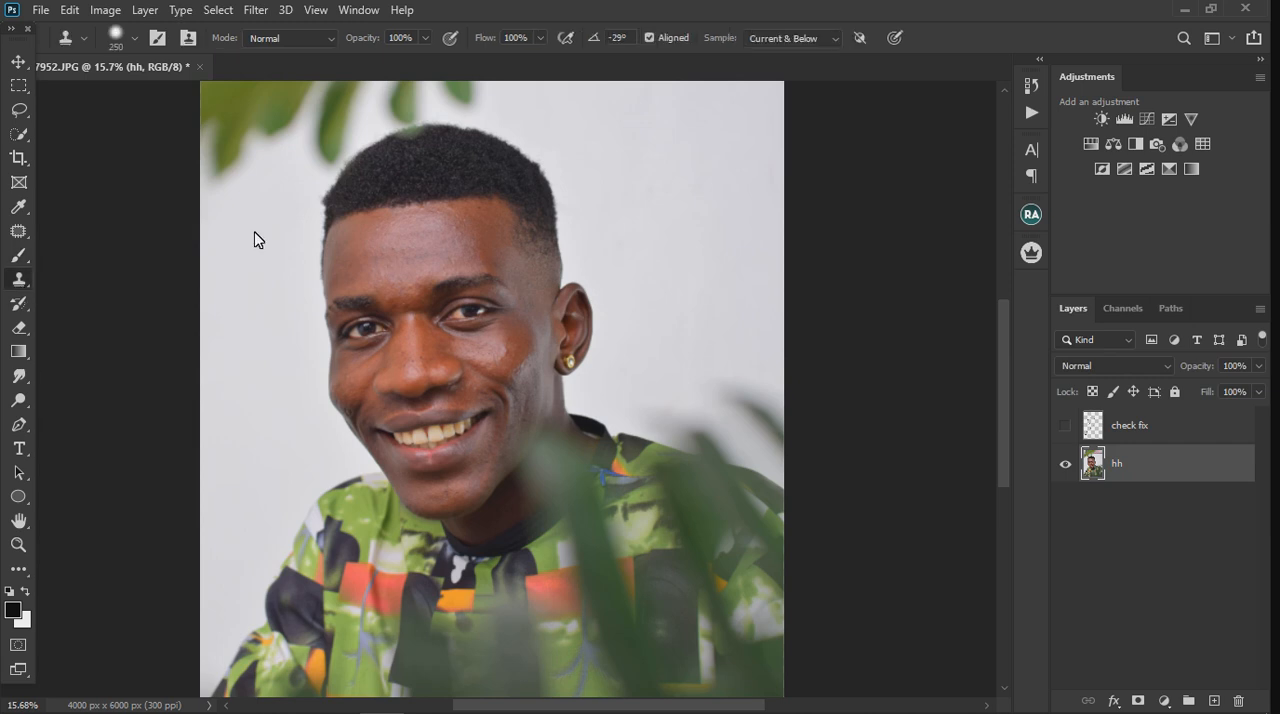
scroll(327, 158, "up", 3)
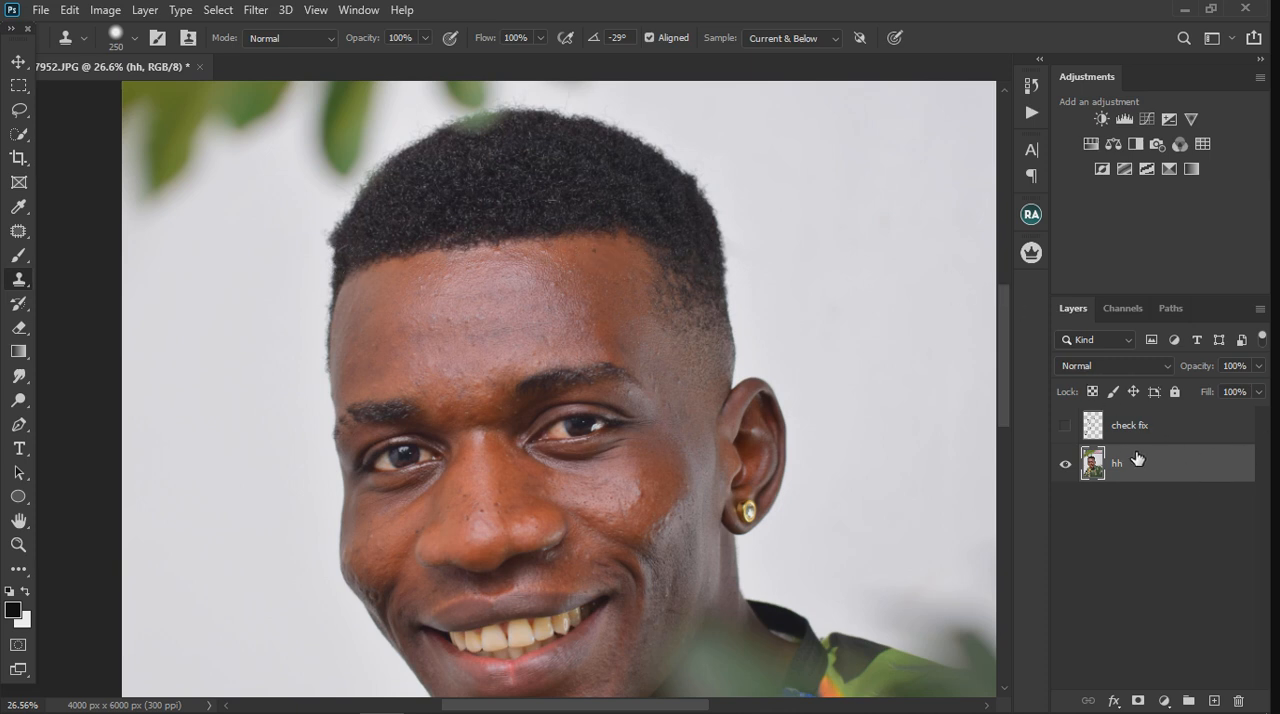
key("ctrl+j")
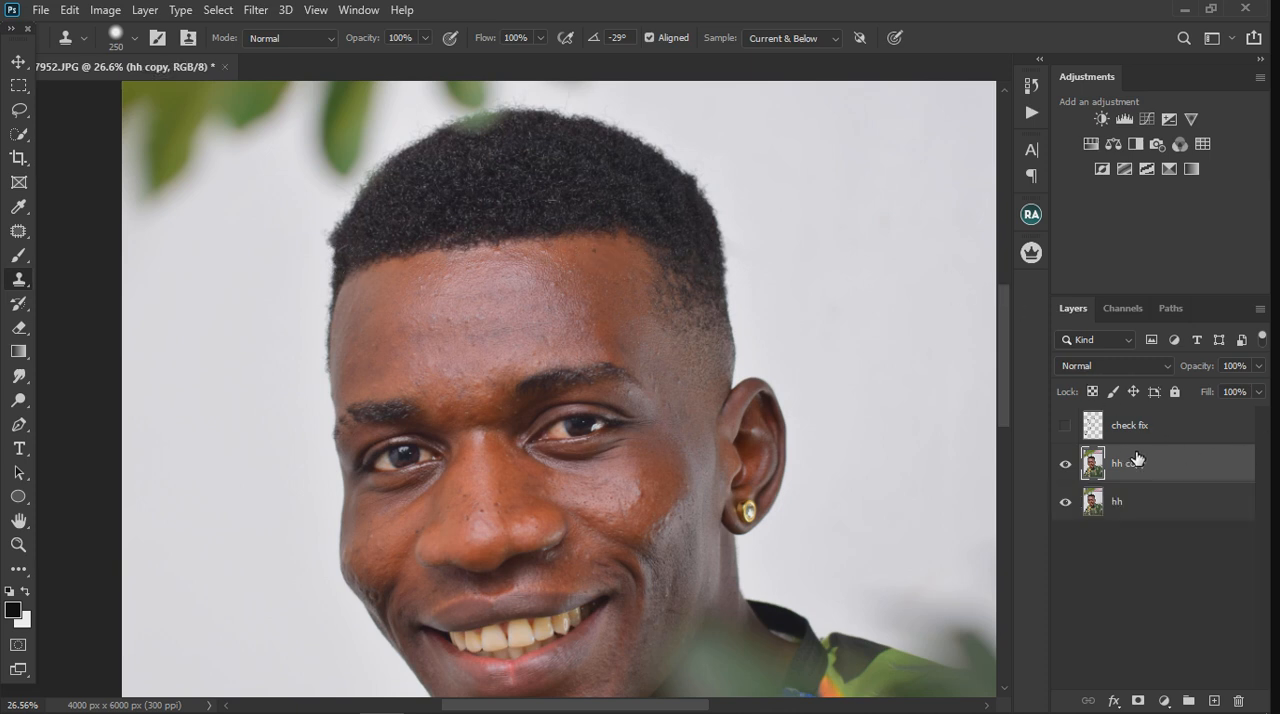
Step: Open the Liquify filter on the copy and reshape the hair corners on both sides with a smaller Forward Warp brush
left_click(255, 10)
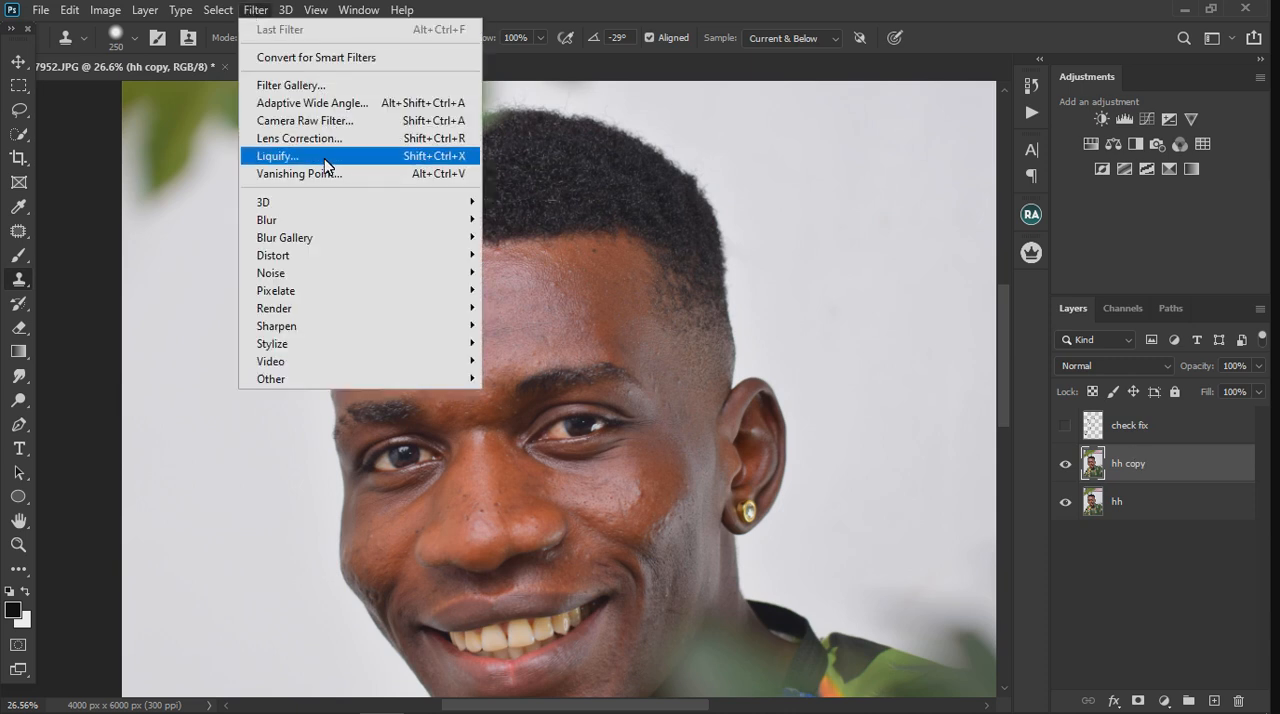
left_click(324, 157)
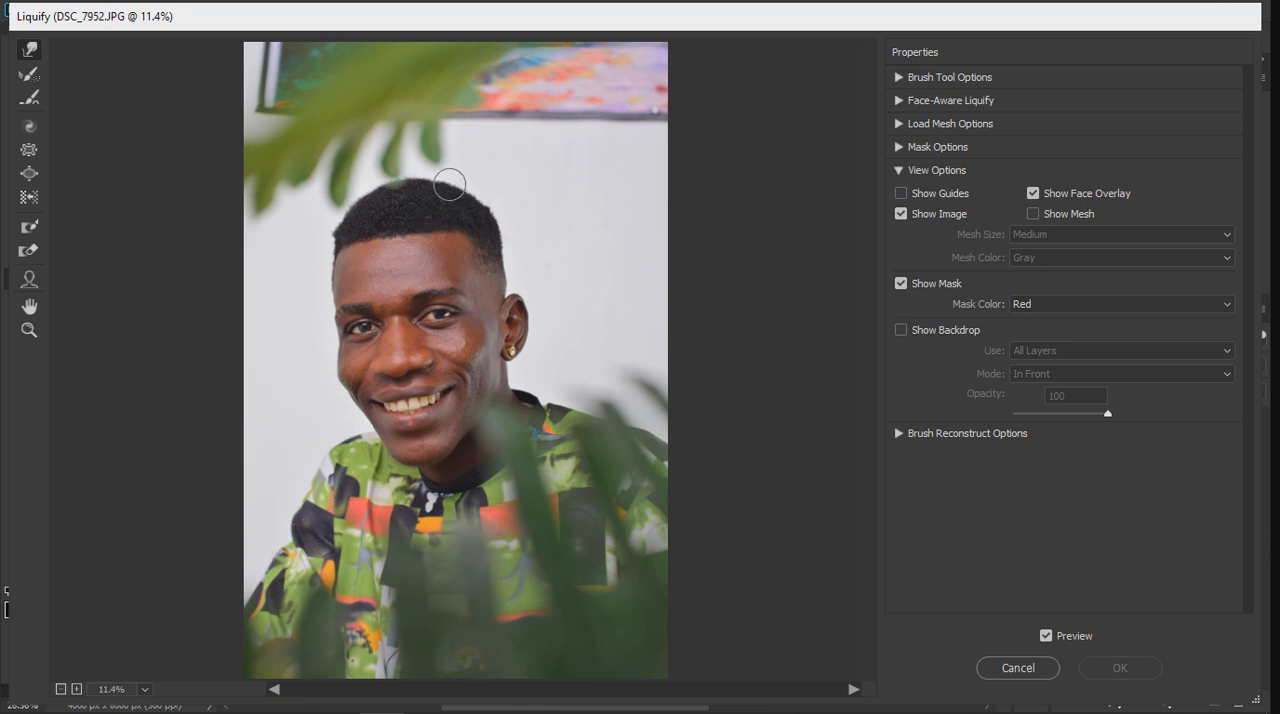
scroll(388, 170, "up", 1)
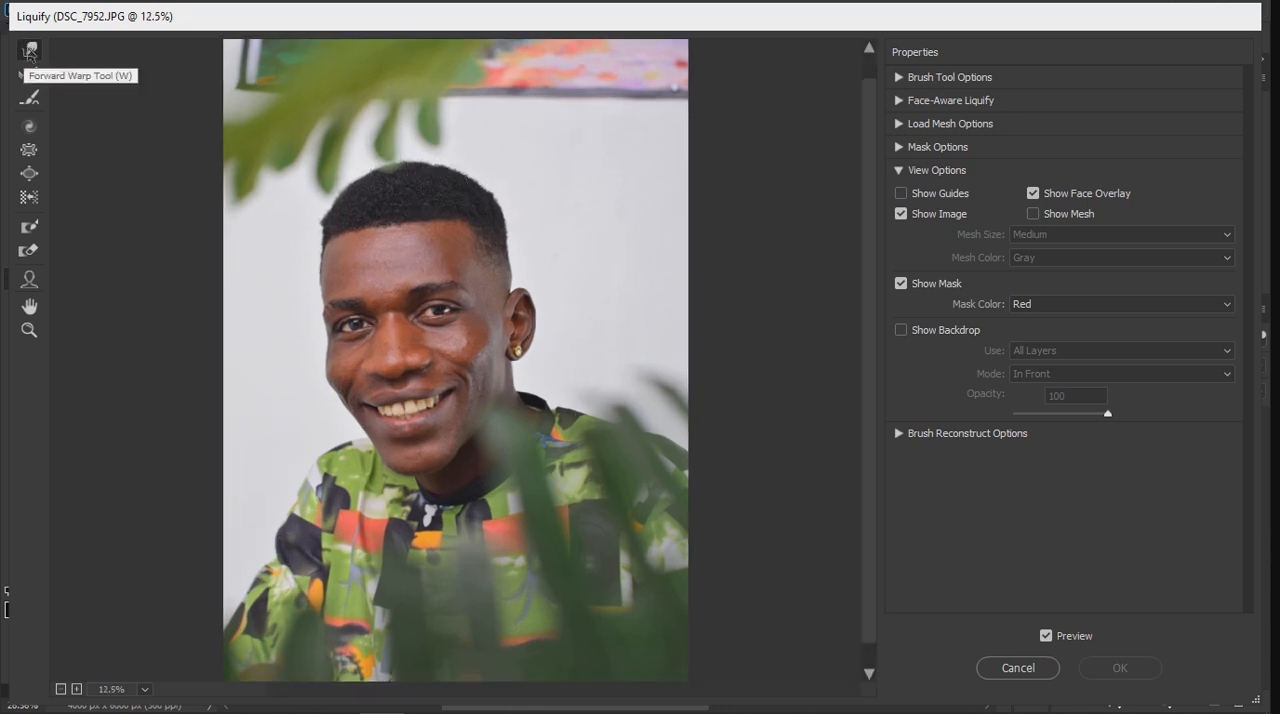
scroll(546, 185, "up", 5)
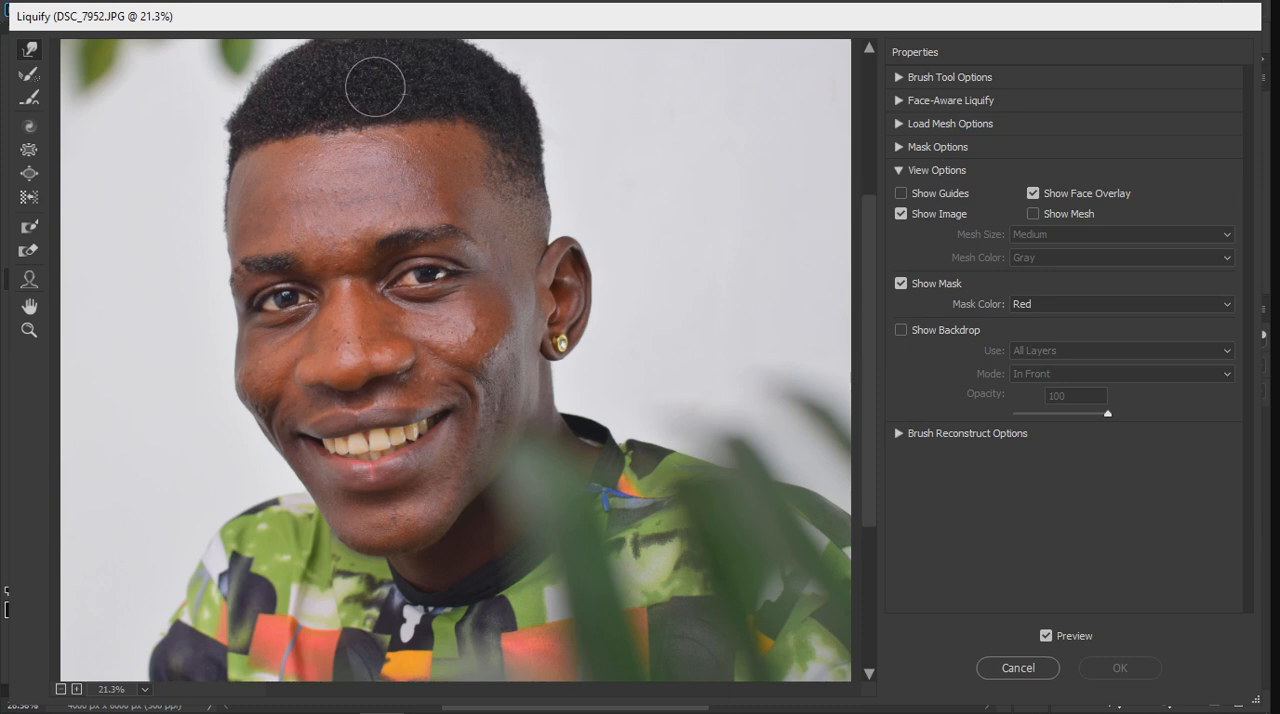
scroll(395, 120, "up", 1)
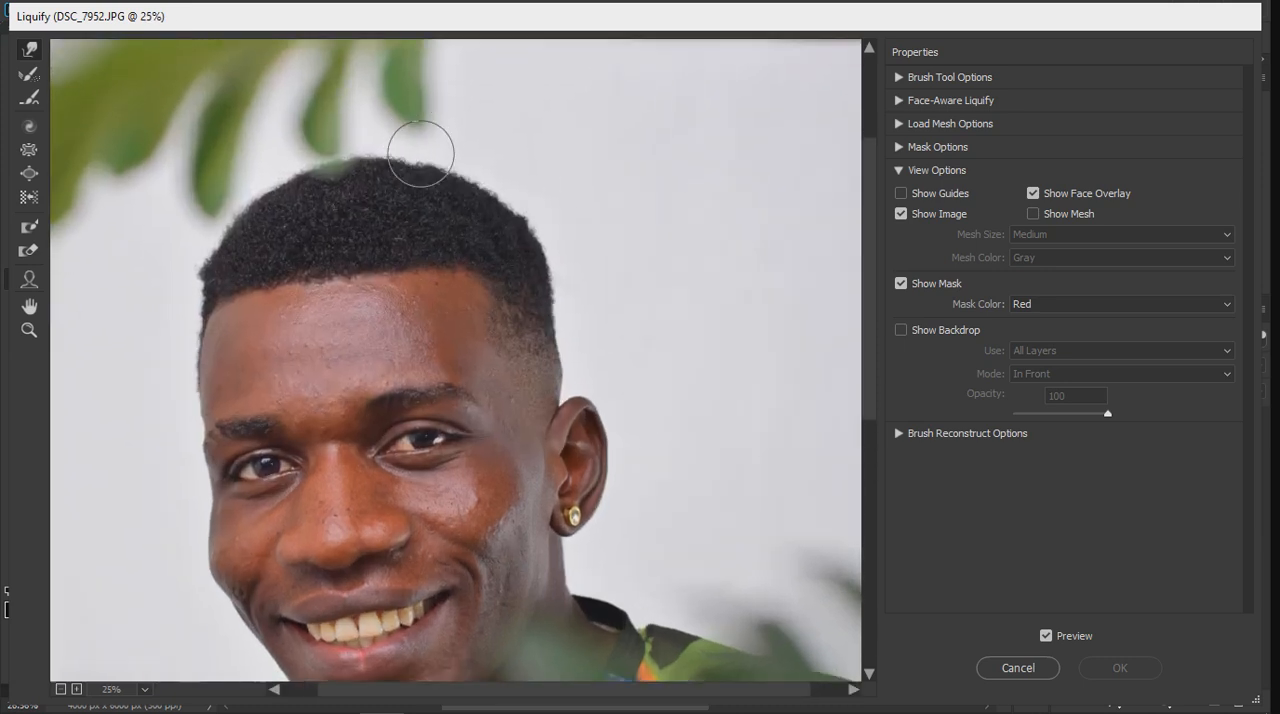
scroll(421, 154, "up", 2)
left_click_drag(432, 220, 514, 326)
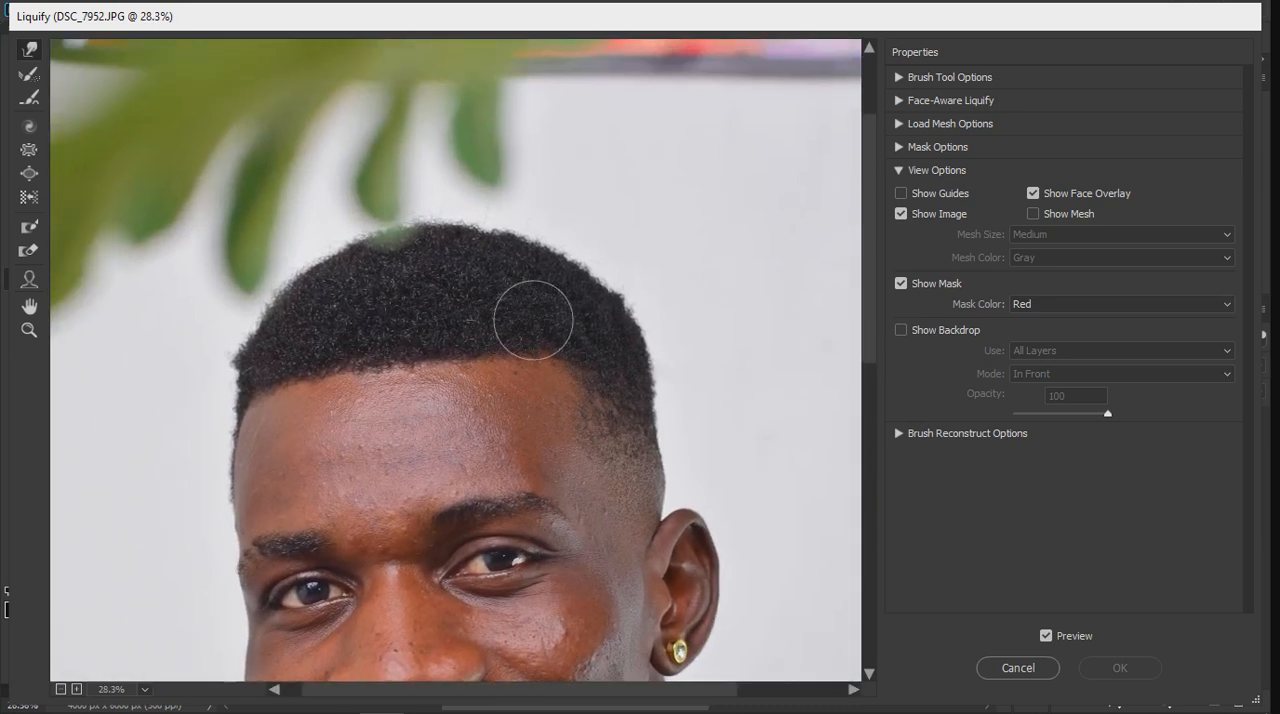
key("bracketleft")
key("bracketleft")
key("bracketleft")
key("bracketleft")
key("bracketleft")
key("bracketleft")
left_click(615, 296)
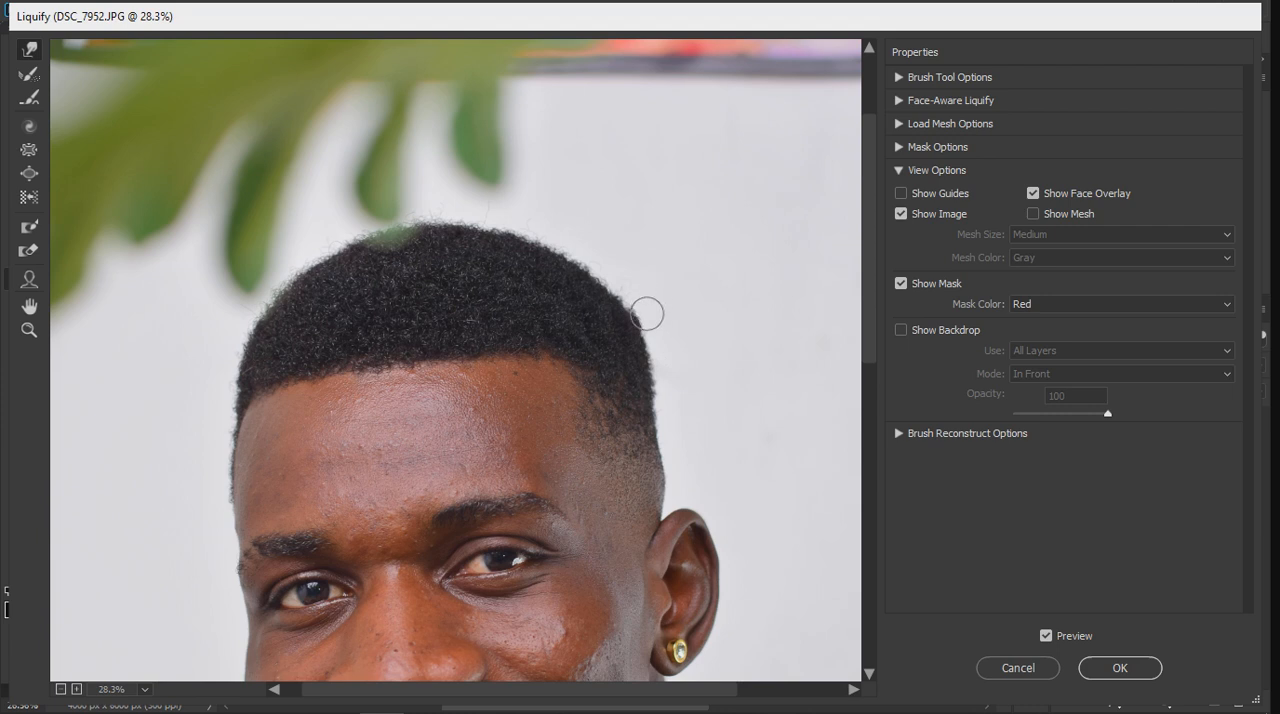
Step: Compare the reshaped hair with the original using the Liquify preview
scroll(487, 225, "down", 5)
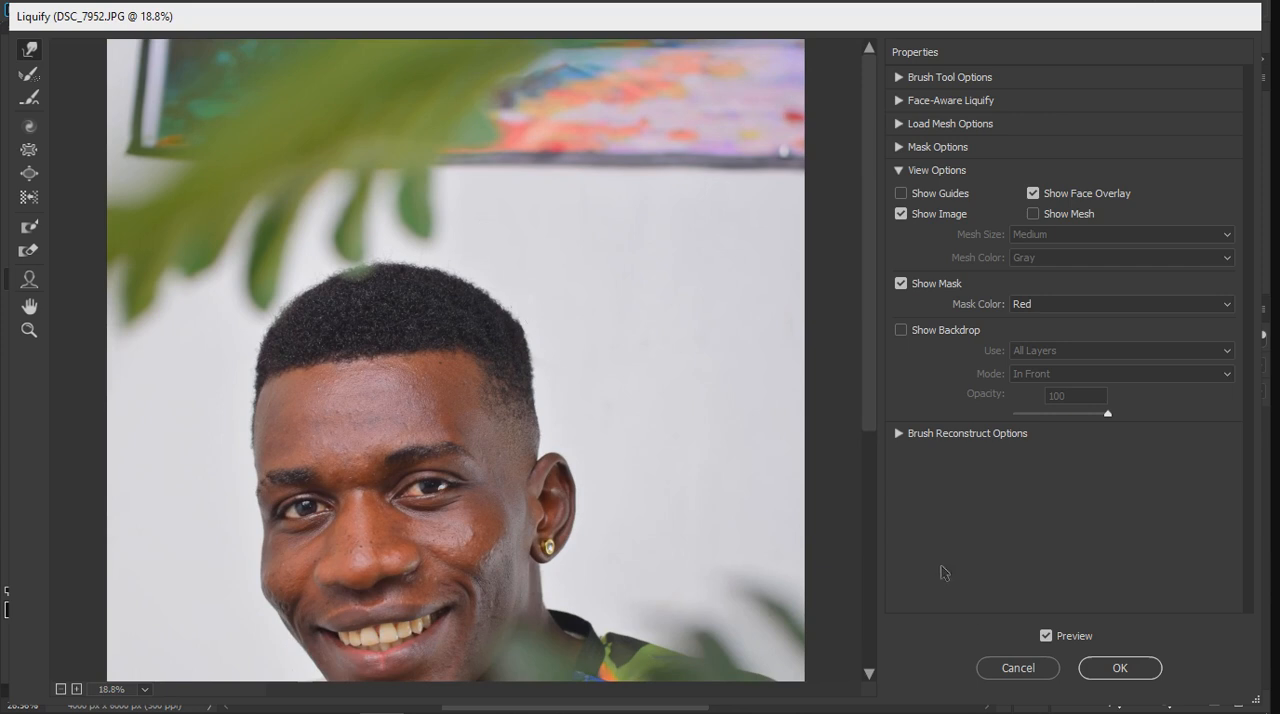
left_click(1046, 636)
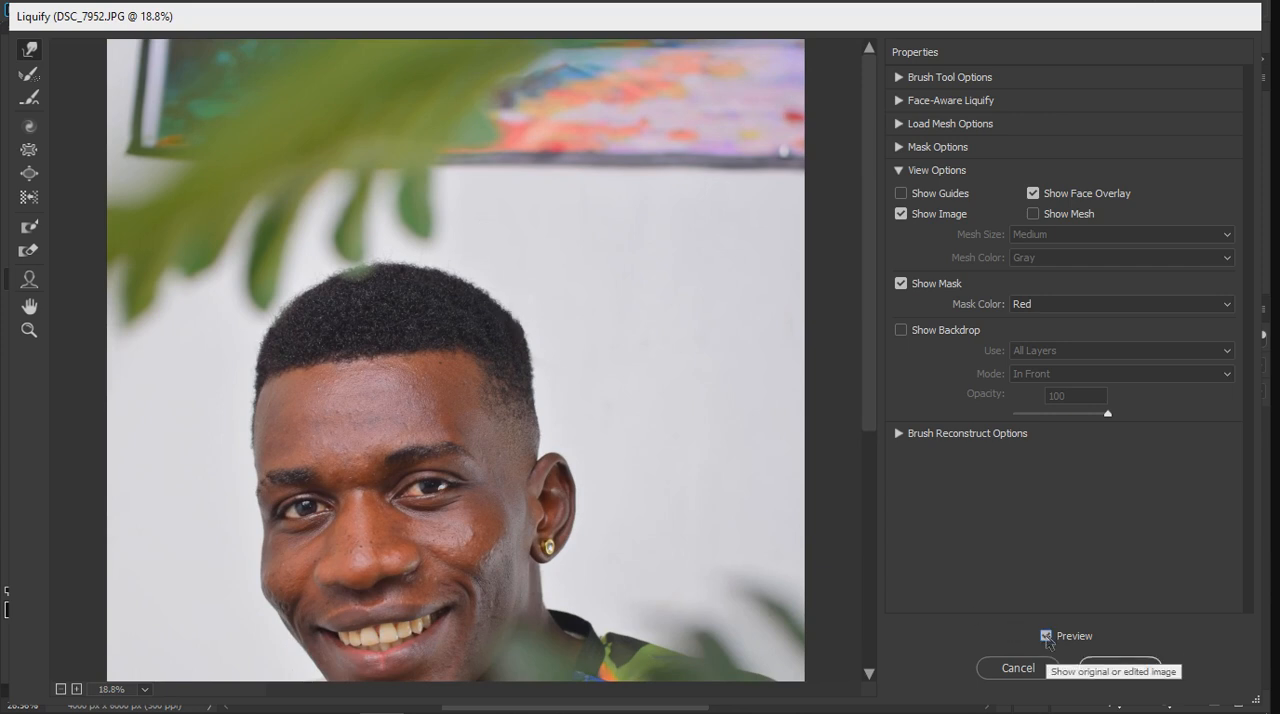
left_click(1046, 636)
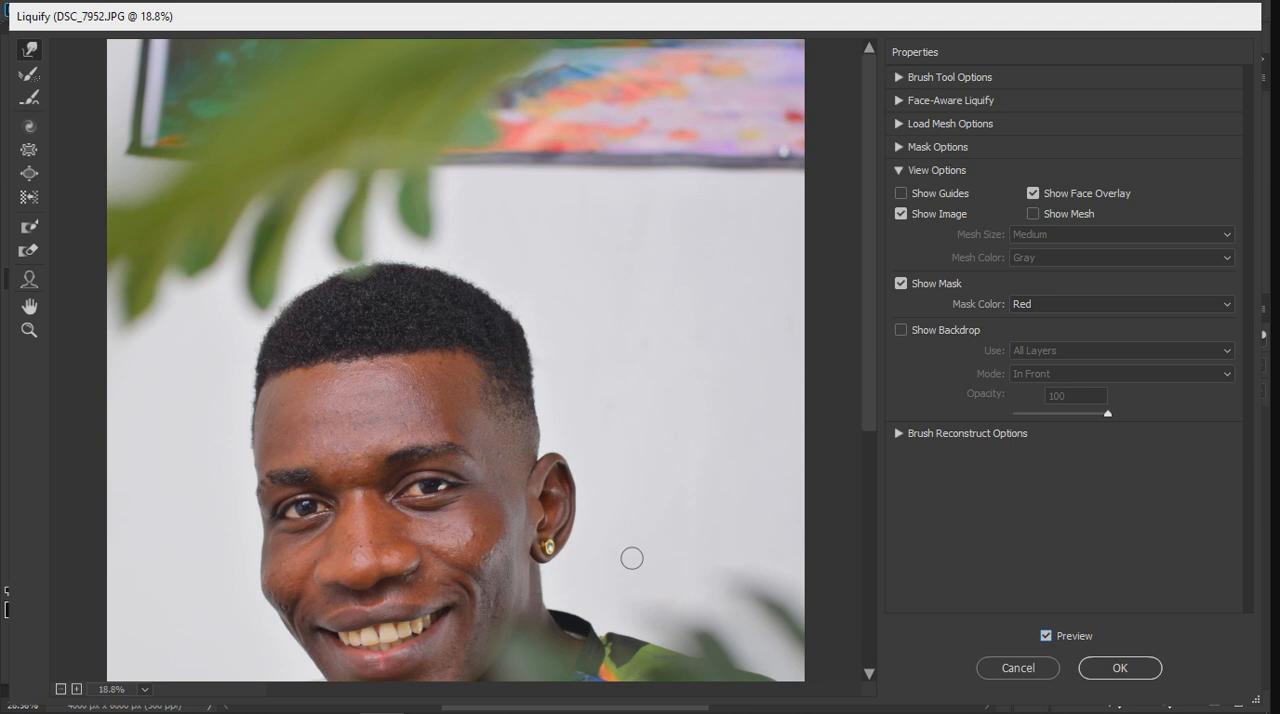
key("ctrl+space")
scroll(593, 257, "down", 5)
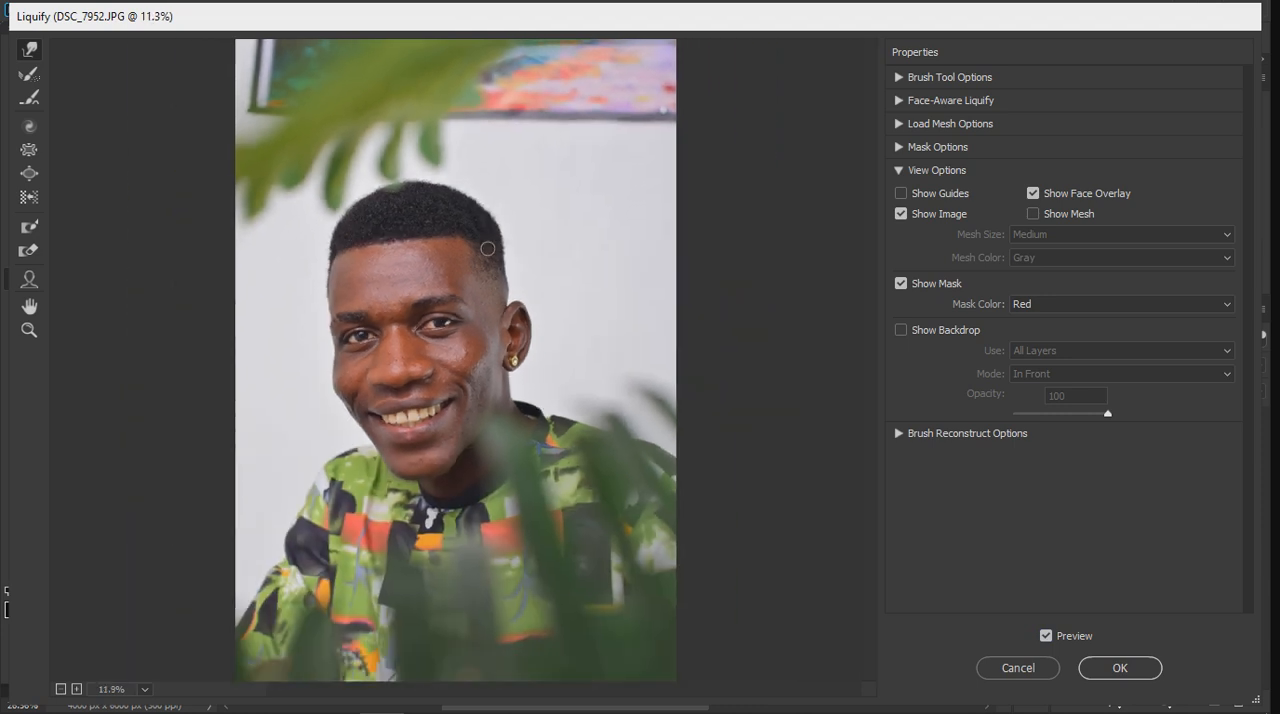
Step: Warp the dark bulge on the sleeve into a smooth arm outline with an enlarged Forward Warp brush
scroll(250, 522, "up", 5)
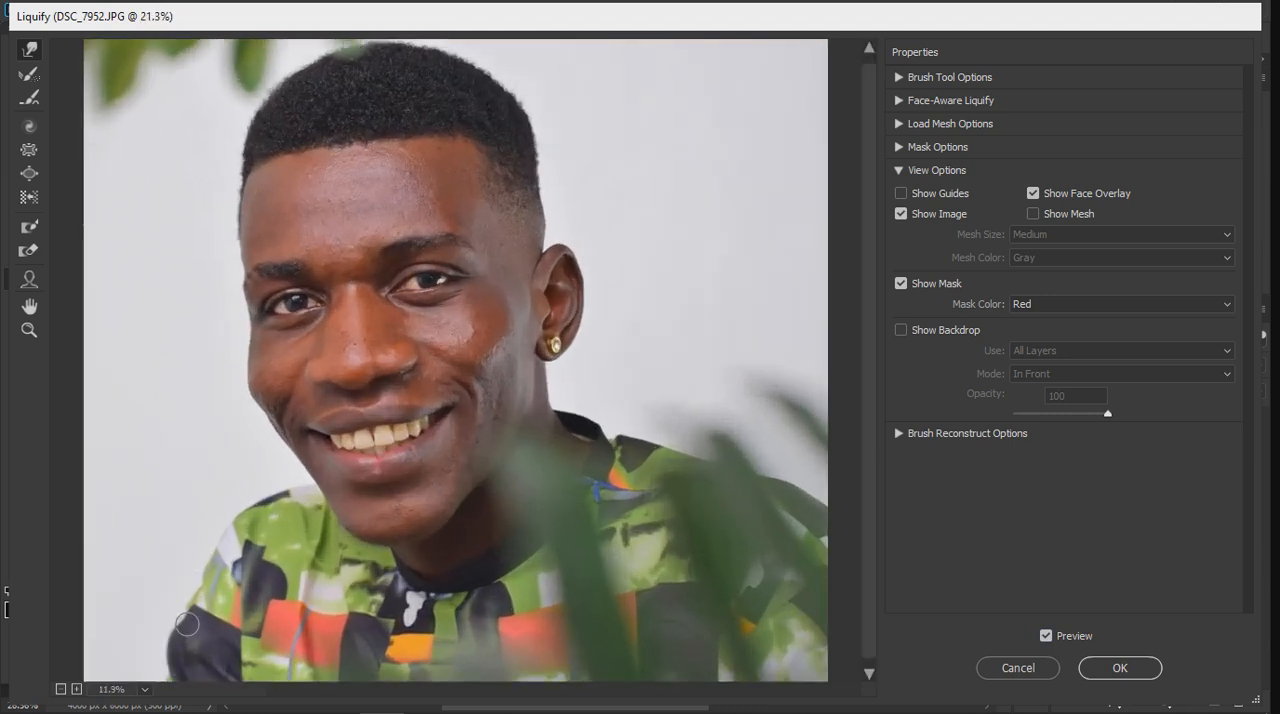
left_click_drag(259, 594, 275, 433)
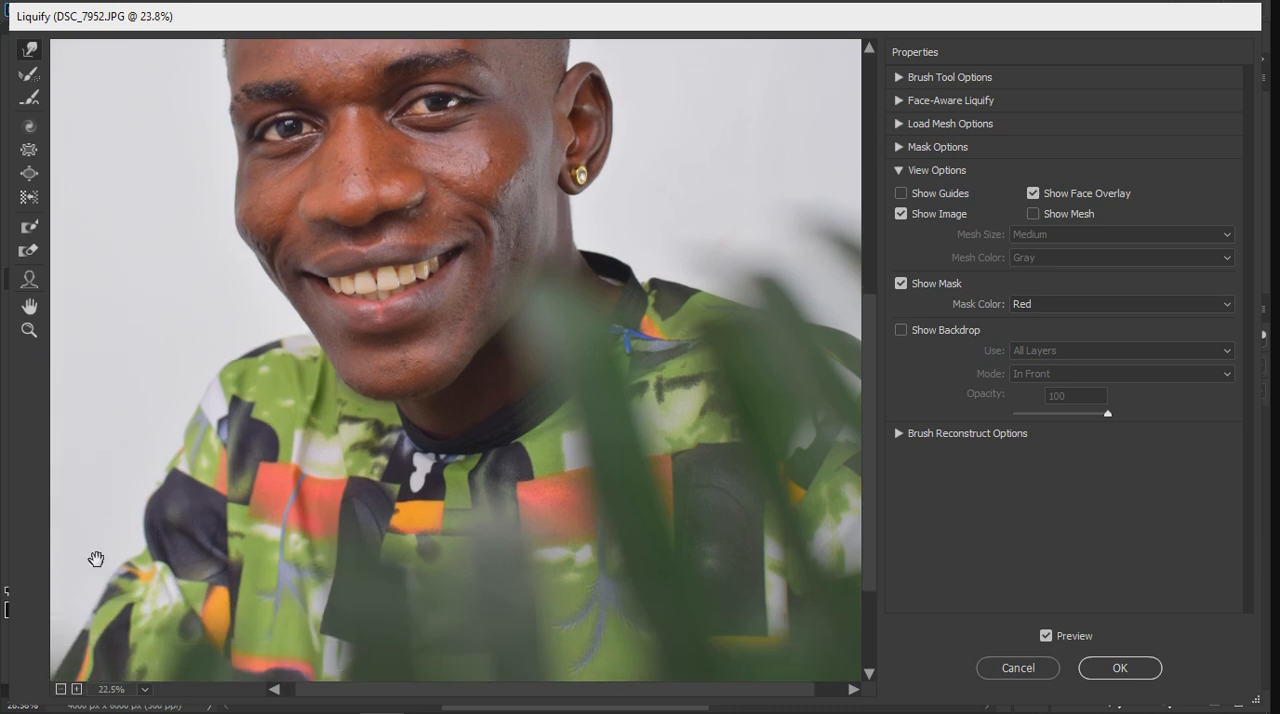
scroll(114, 537, "up", 1)
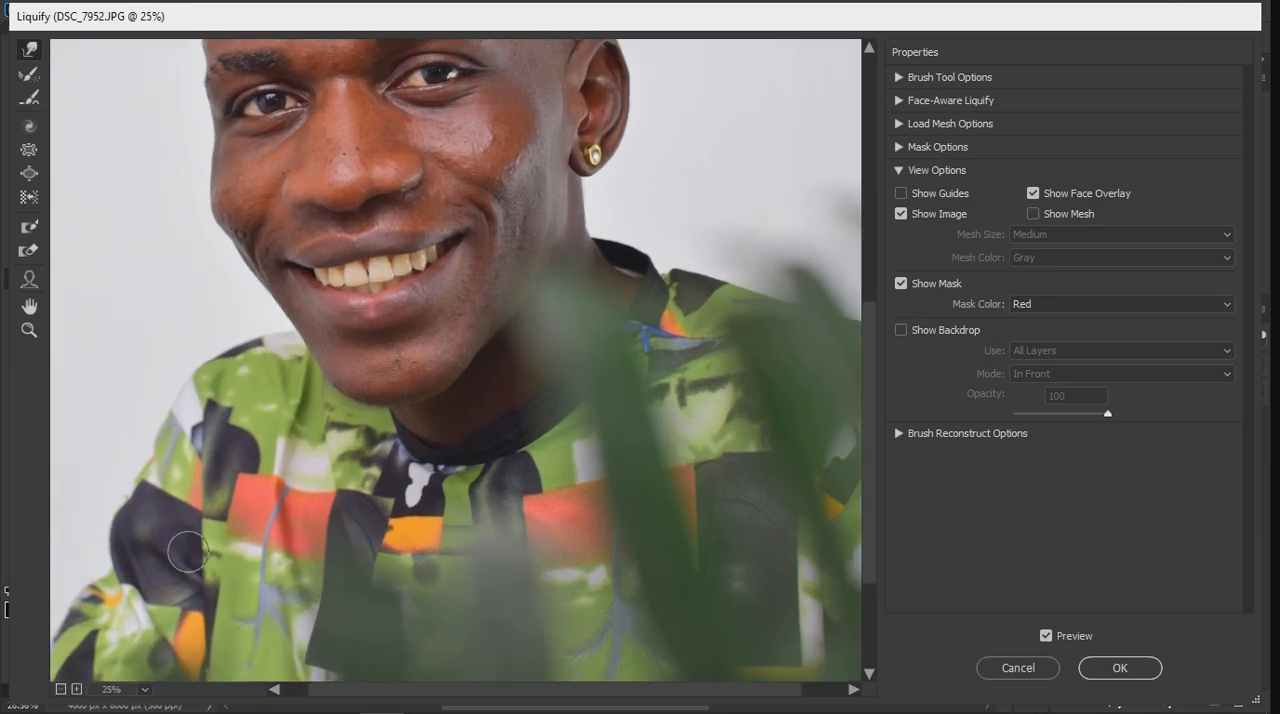
left_click_drag(172, 580, 296, 503)
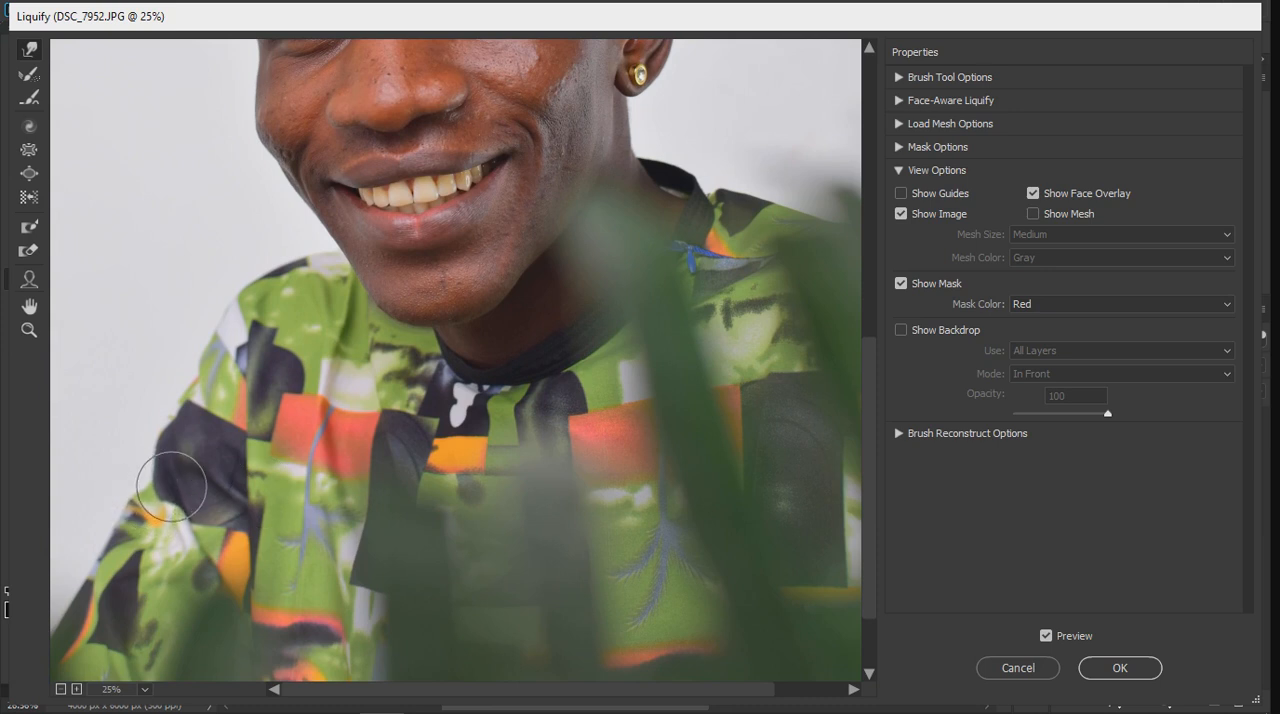
left_click_drag(173, 487, 157, 479)
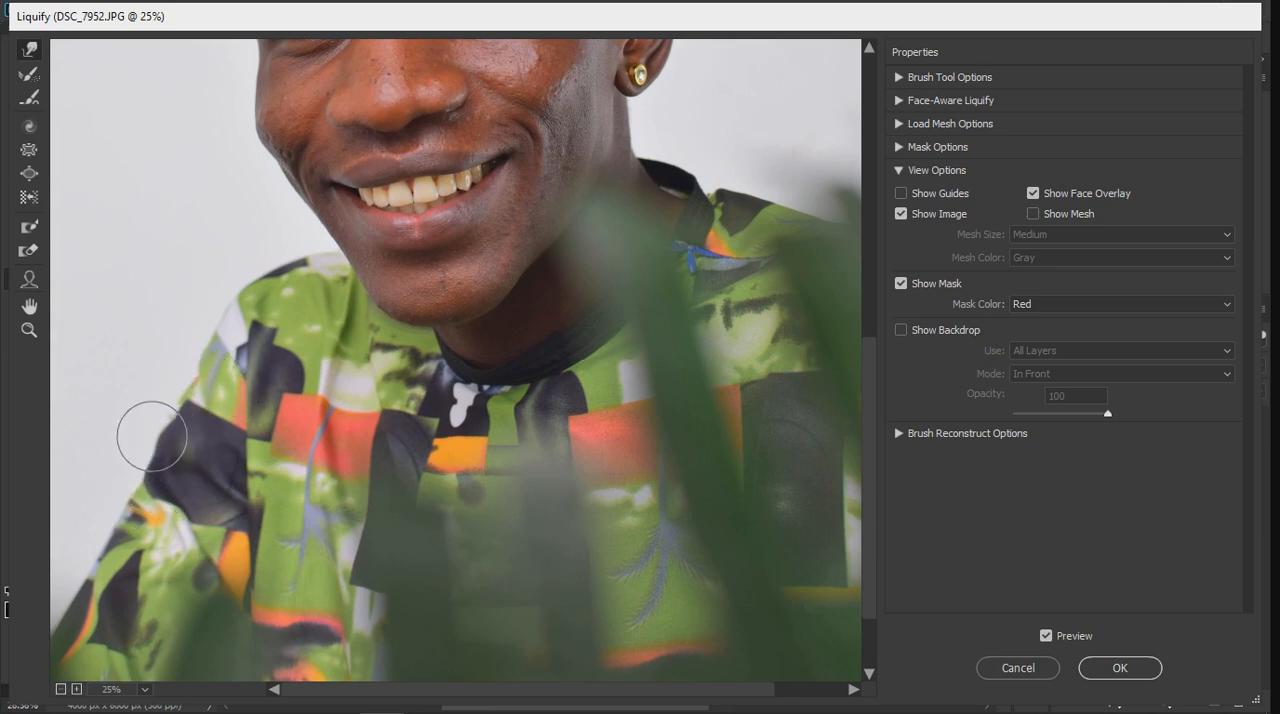
Step: Compare the corrected sleeve outline with the original using the Liquify preview on the whole portrait
scroll(222, 462, "down", 2)
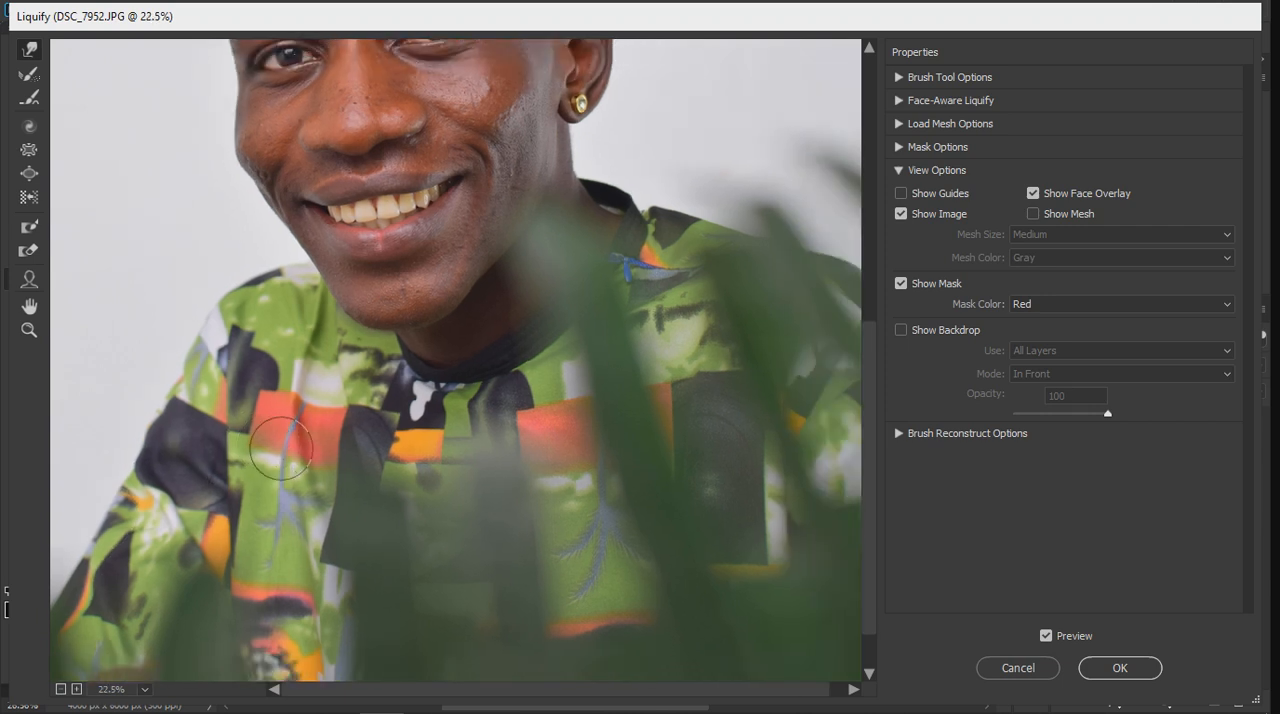
scroll(234, 414, "down", 3)
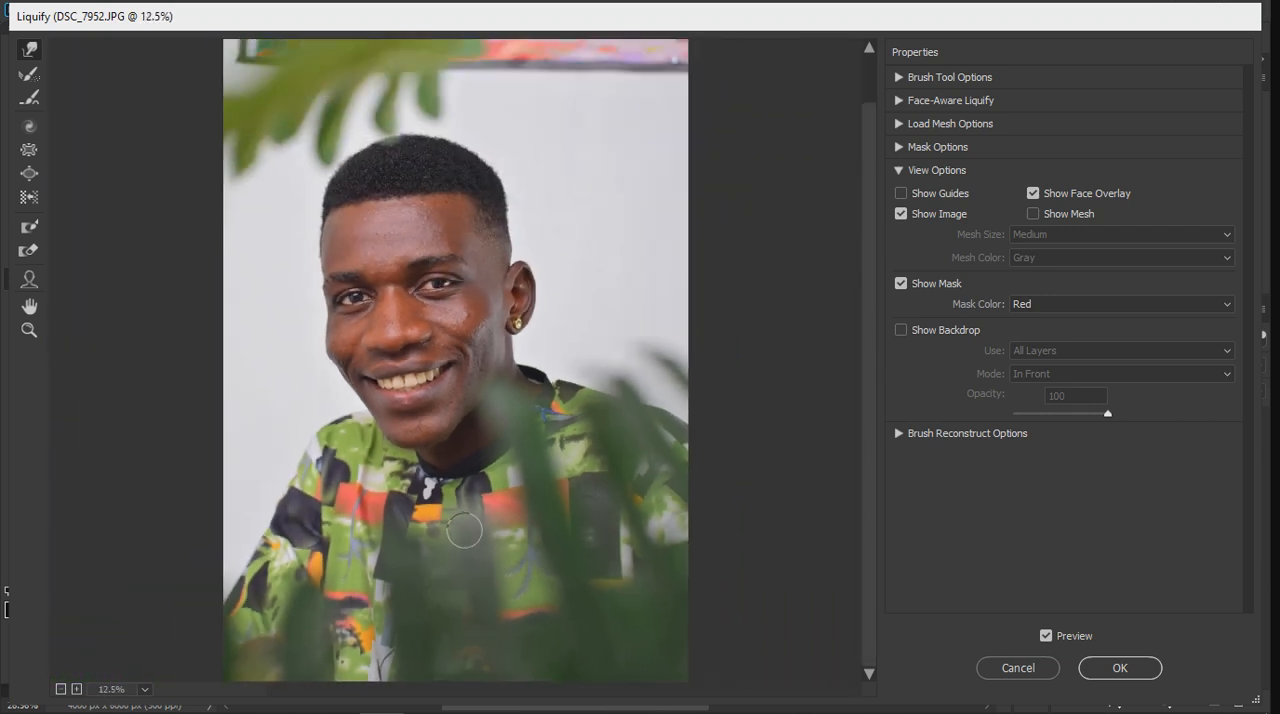
left_click(1046, 637)
left_click(1046, 637)
left_click(1047, 638)
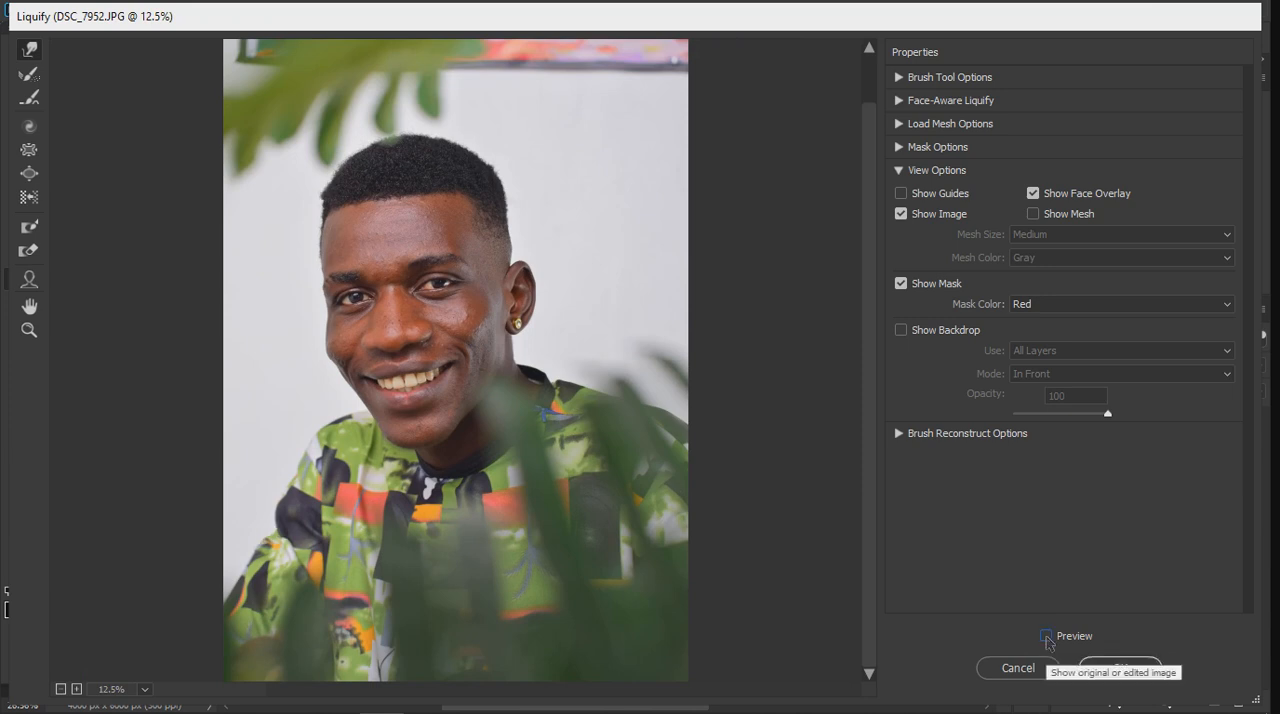
left_click(1046, 637)
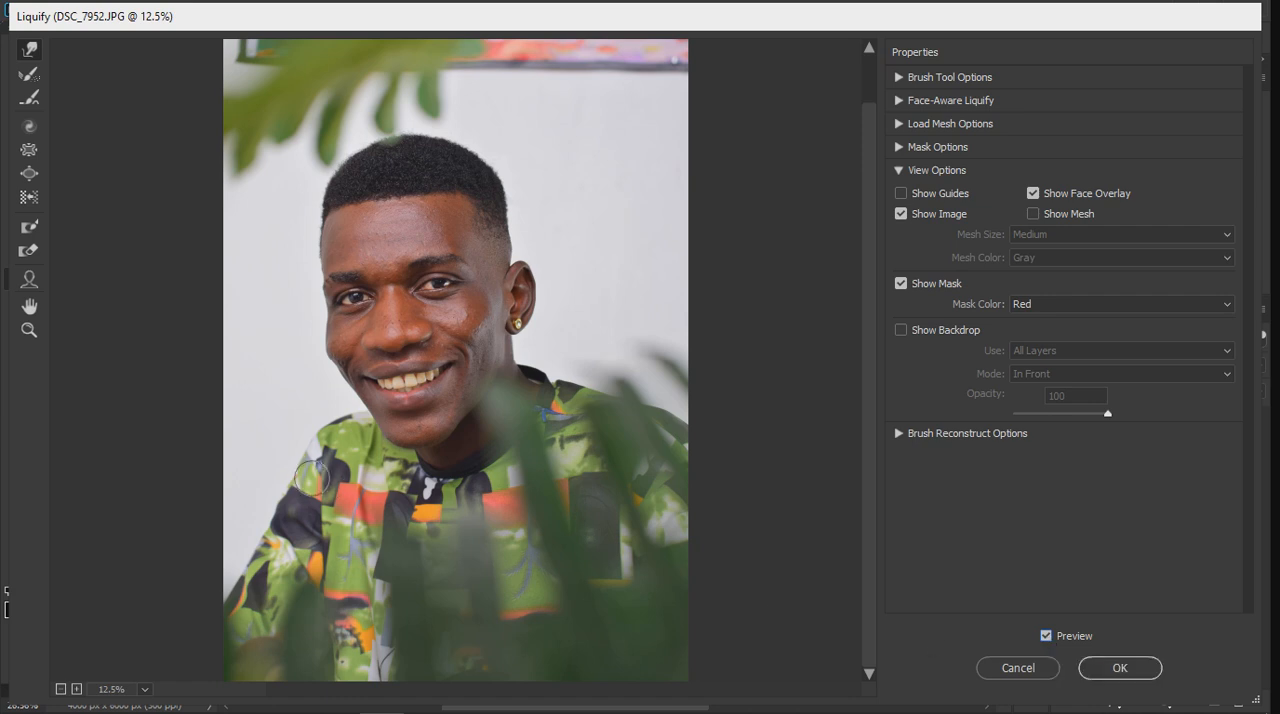
Step: Smooth the sleeve and shoulder outline further with an enlarged Forward Warp brush
key("bracketright")
key("bracketright")
key("bracketright")
key("bracketright")
key("bracketright")
key("bracketright")
key("bracketright")
key("bracketright")
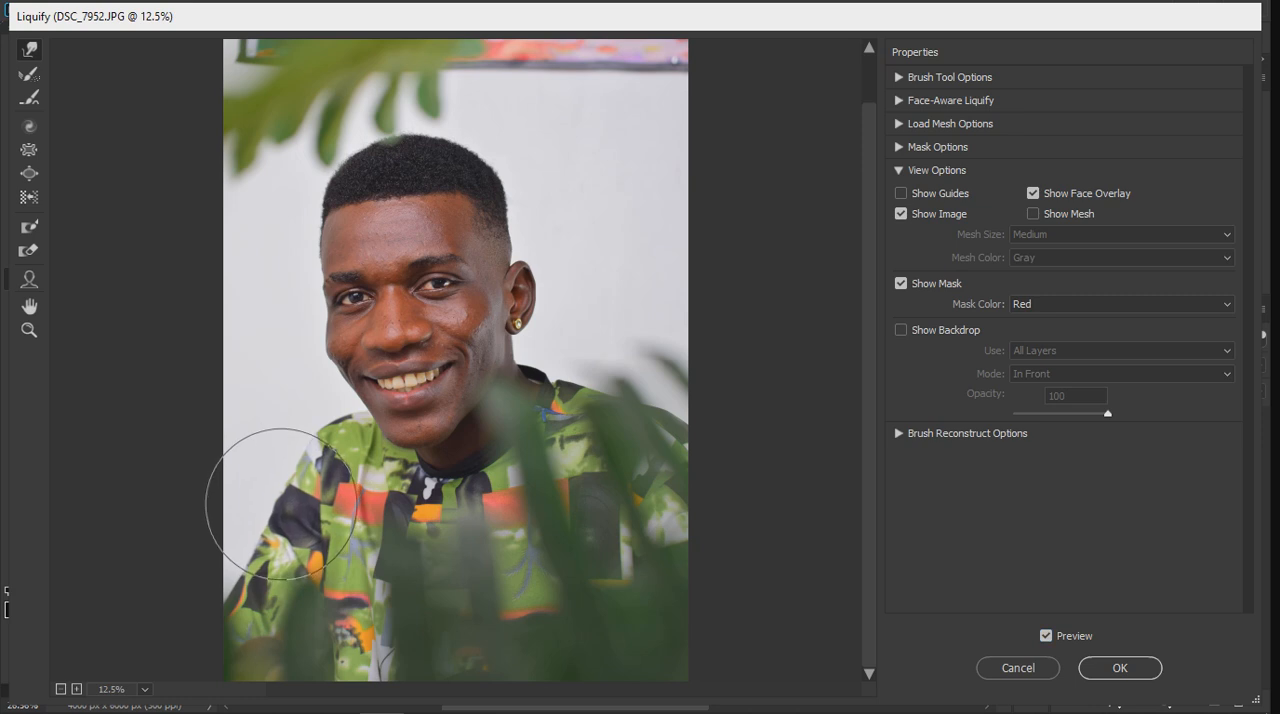
mouse_move(275, 534)
left_mouse_down()
mouse_move(250, 510)
mouse_move(281, 472)
mouse_move(304, 502)
left_mouse_up()
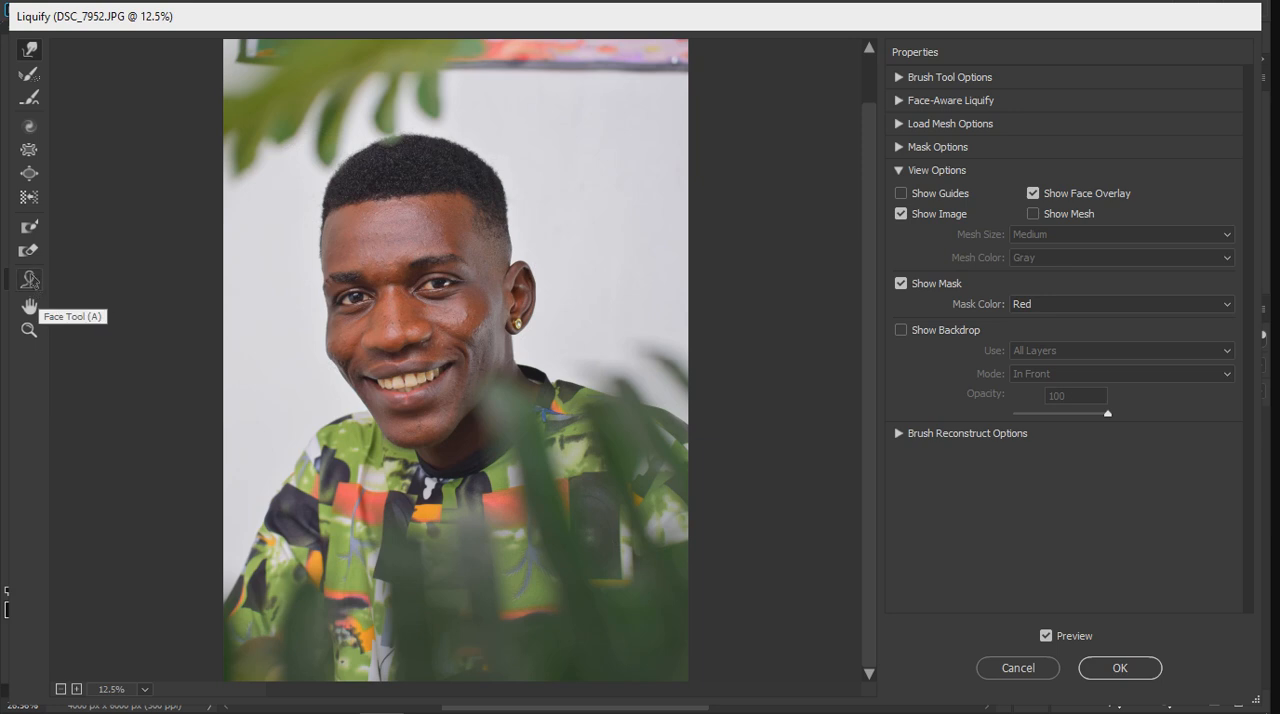
Step: Reshape the nose with the Face tool, setting Nose Height to 8 and Nose Width to -100
left_click(29, 280)
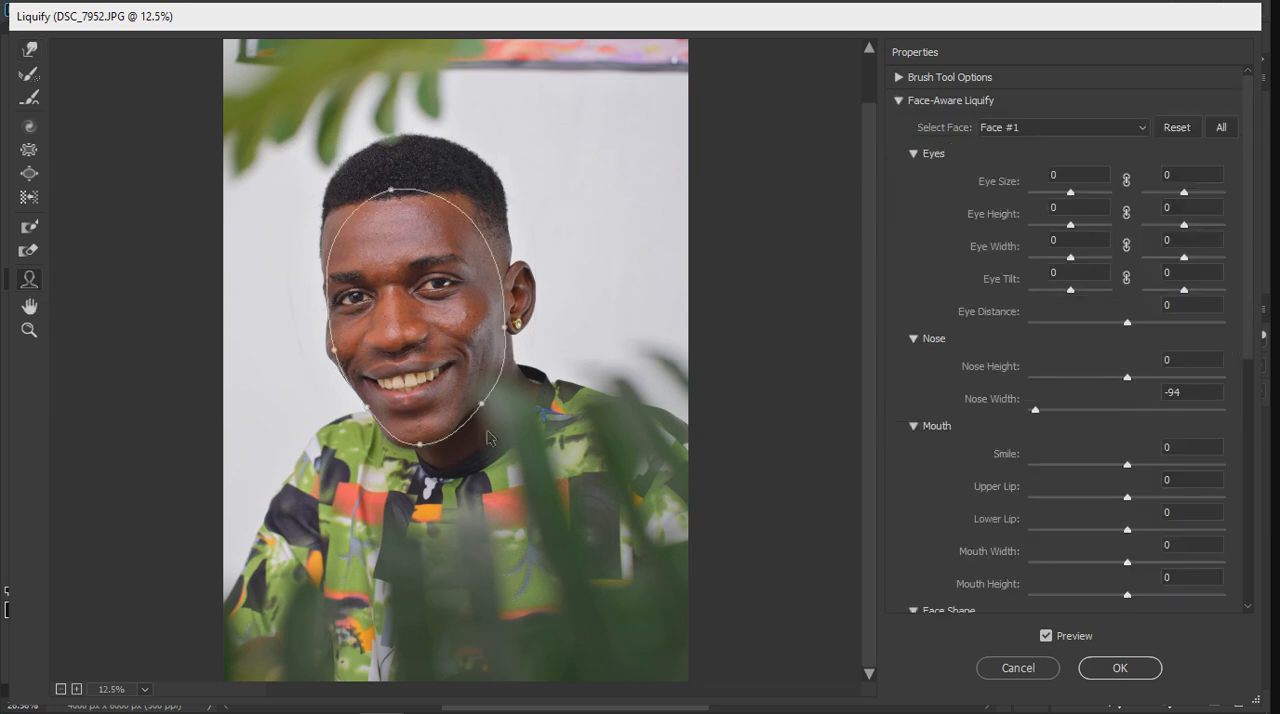
key("ctrl+plus")
left_click_drag(398, 340, 391, 354)
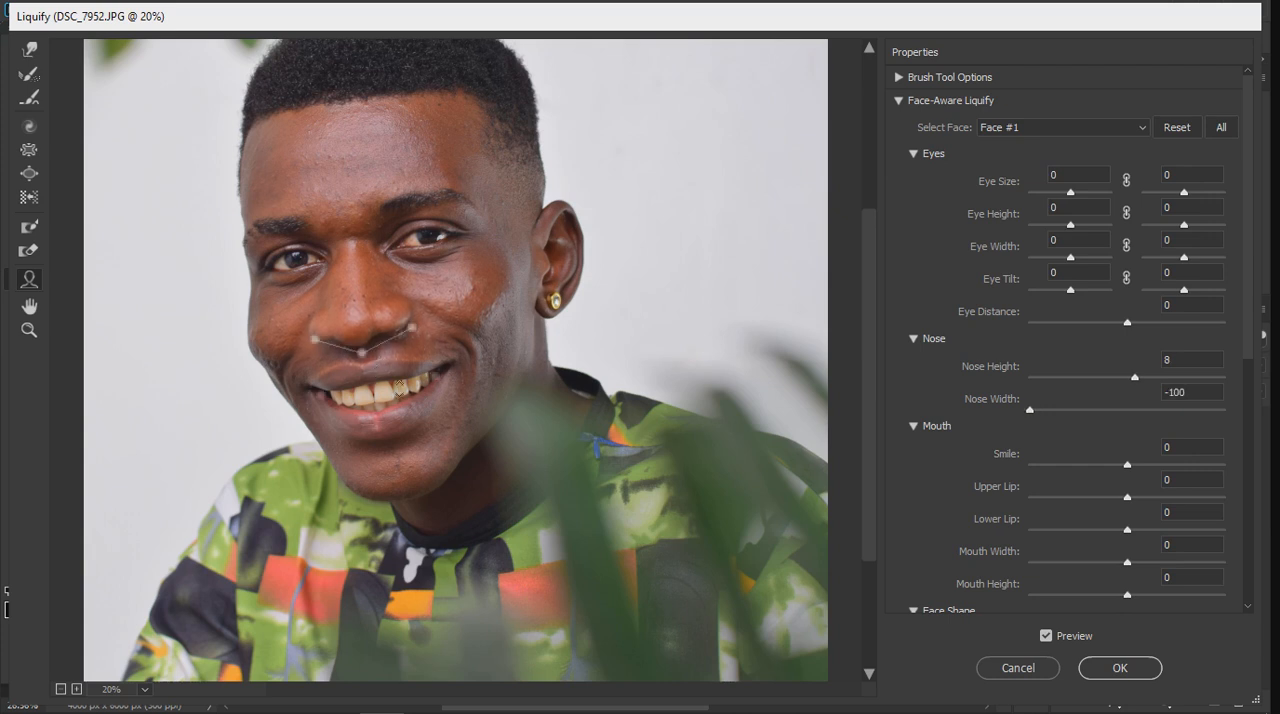
left_click_drag(409, 340, 409, 335)
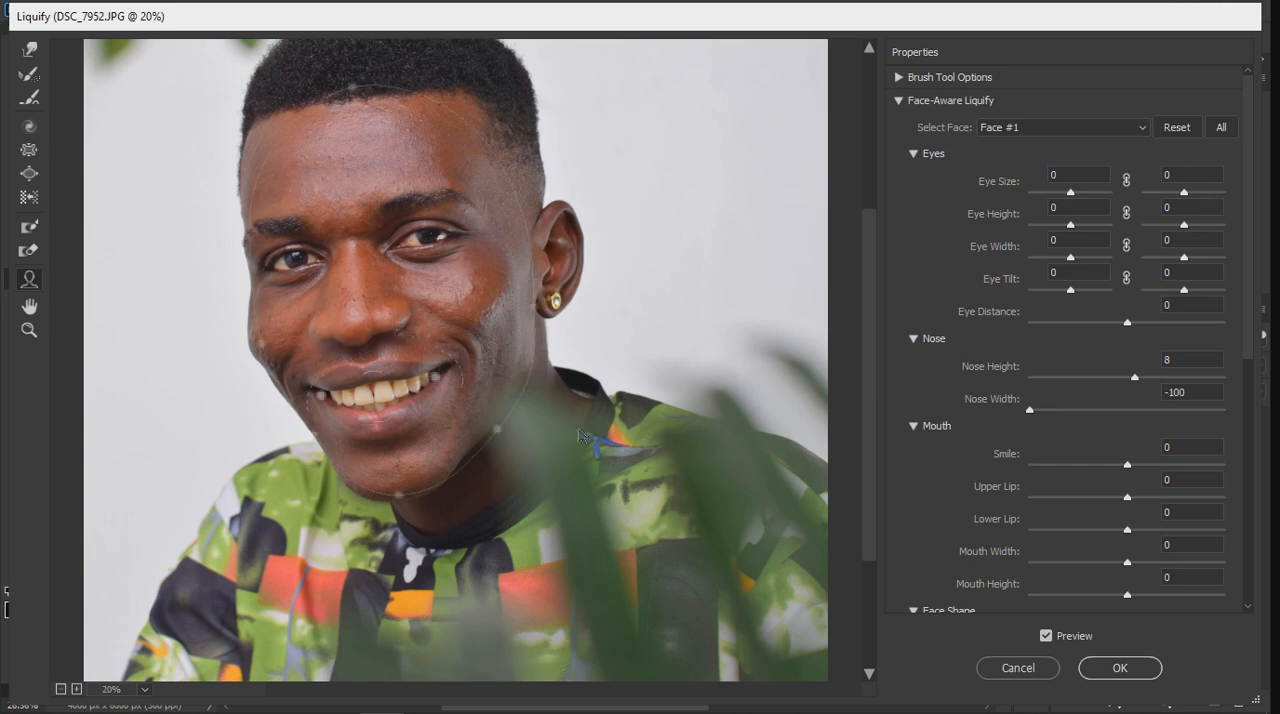
mouse_move(430, 351)
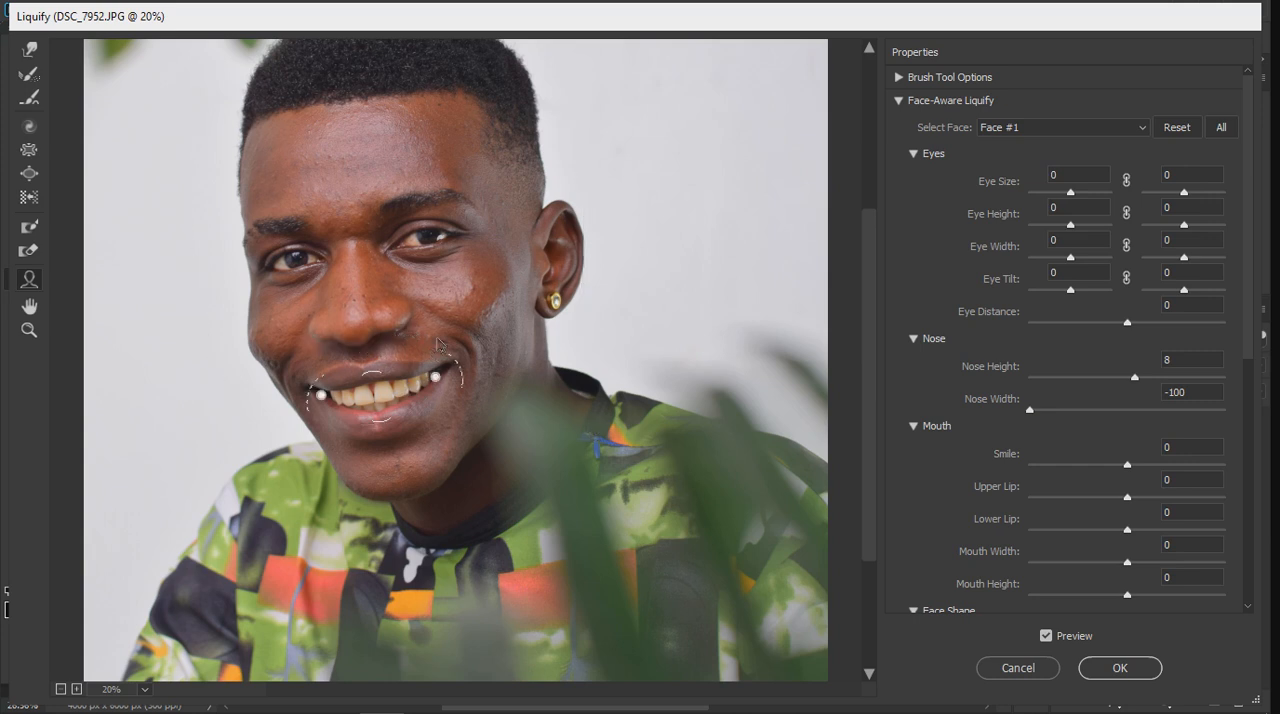
mouse_move(489, 380)
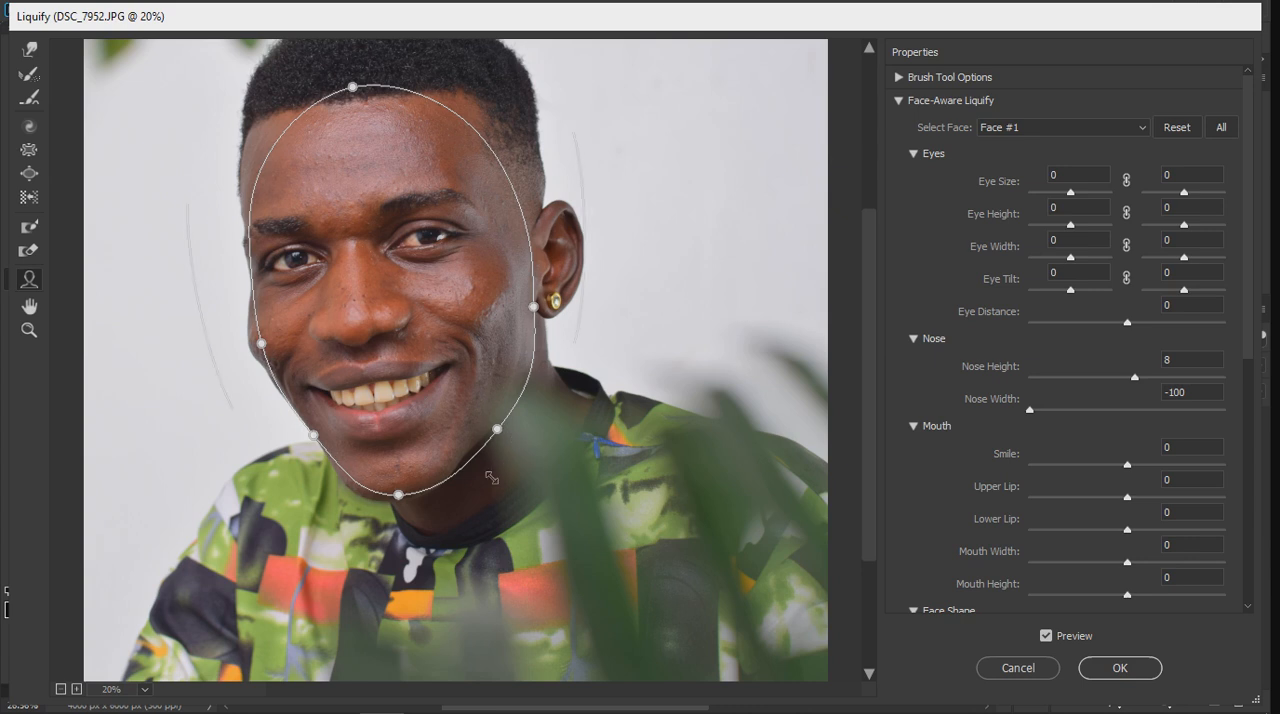
mouse_move(469, 465)
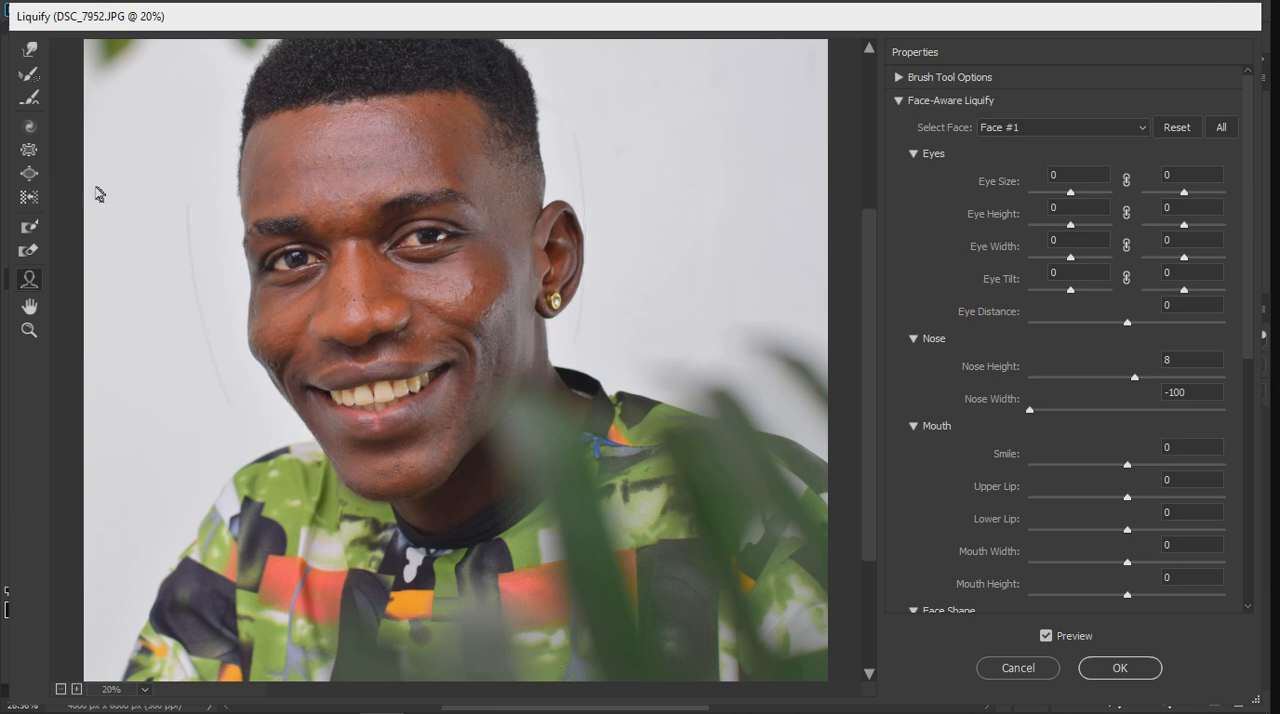
Step: Switch back to the Forward Warp tool, adjust its brush size around the jaw, and apply the Liquify changes
left_click(29, 50)
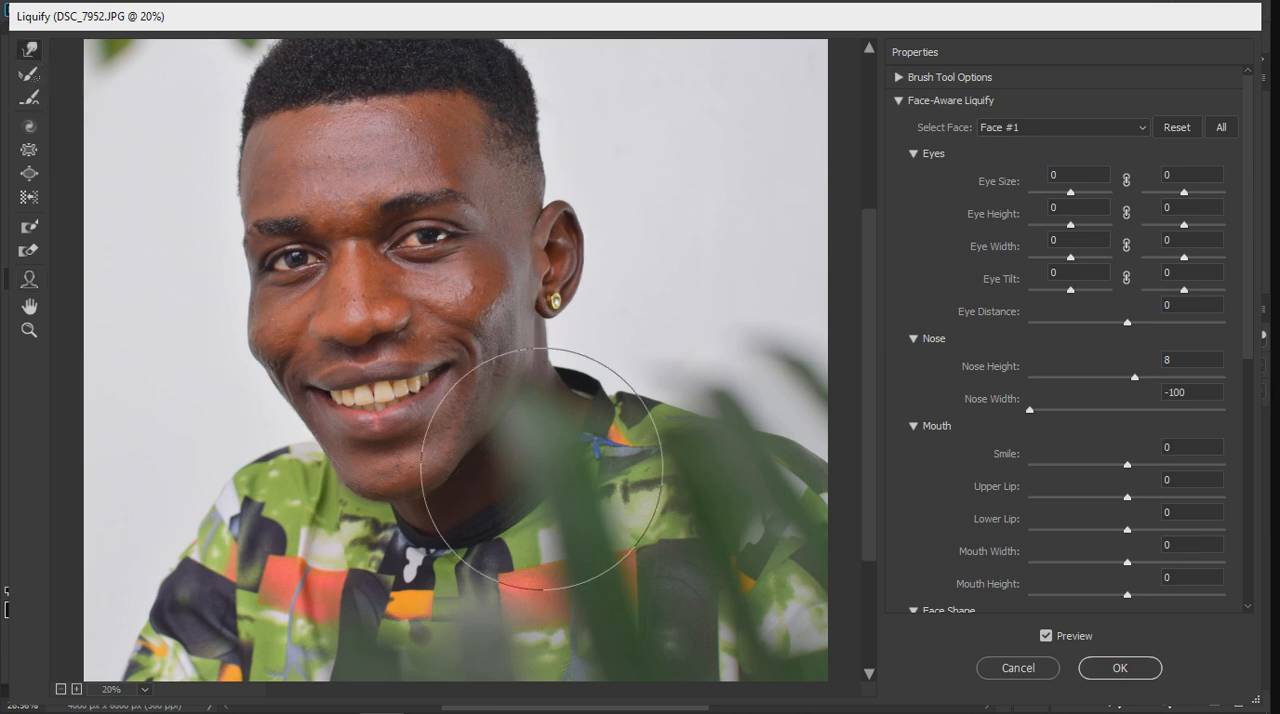
key("bracketleft")
key("bracketleft")
key("bracketleft")
key("bracketleft")
key("bracketleft")
key("bracketleft")
key("bracketleft")
key("bracketleft")
key("bracketleft")
key("bracketleft")
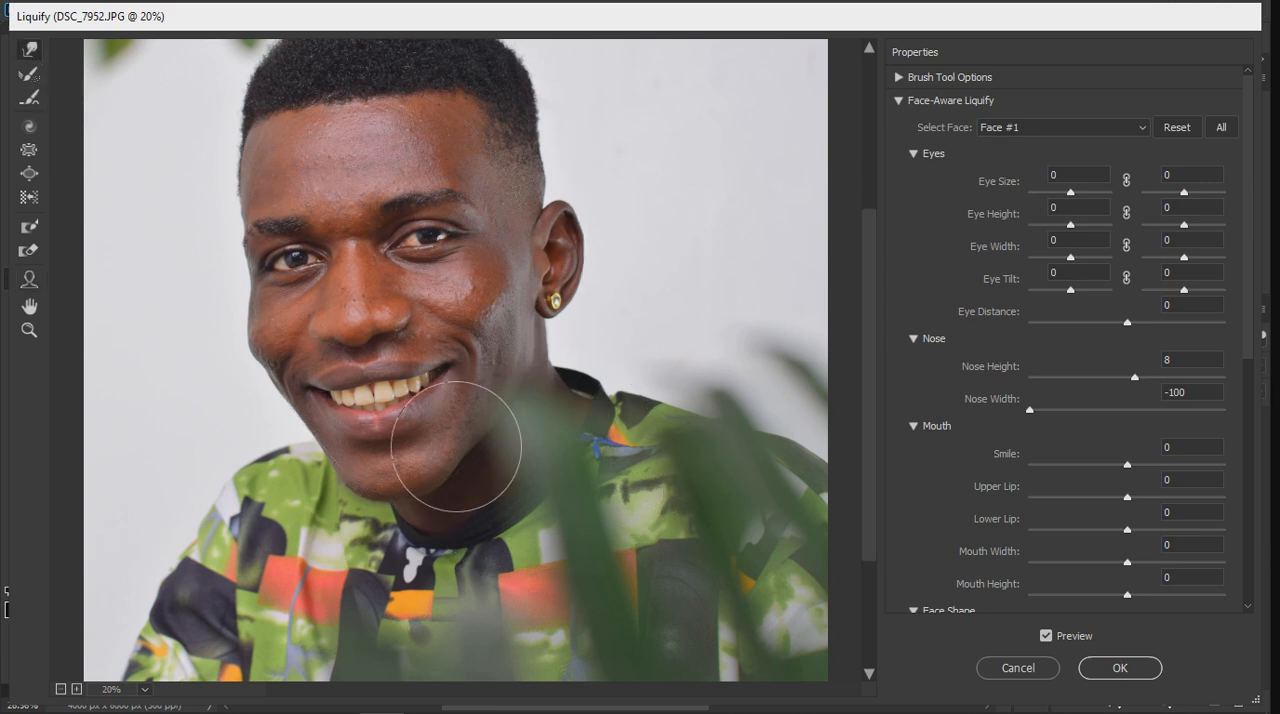
key("bracketright")
key("bracketright")
key("bracketright")
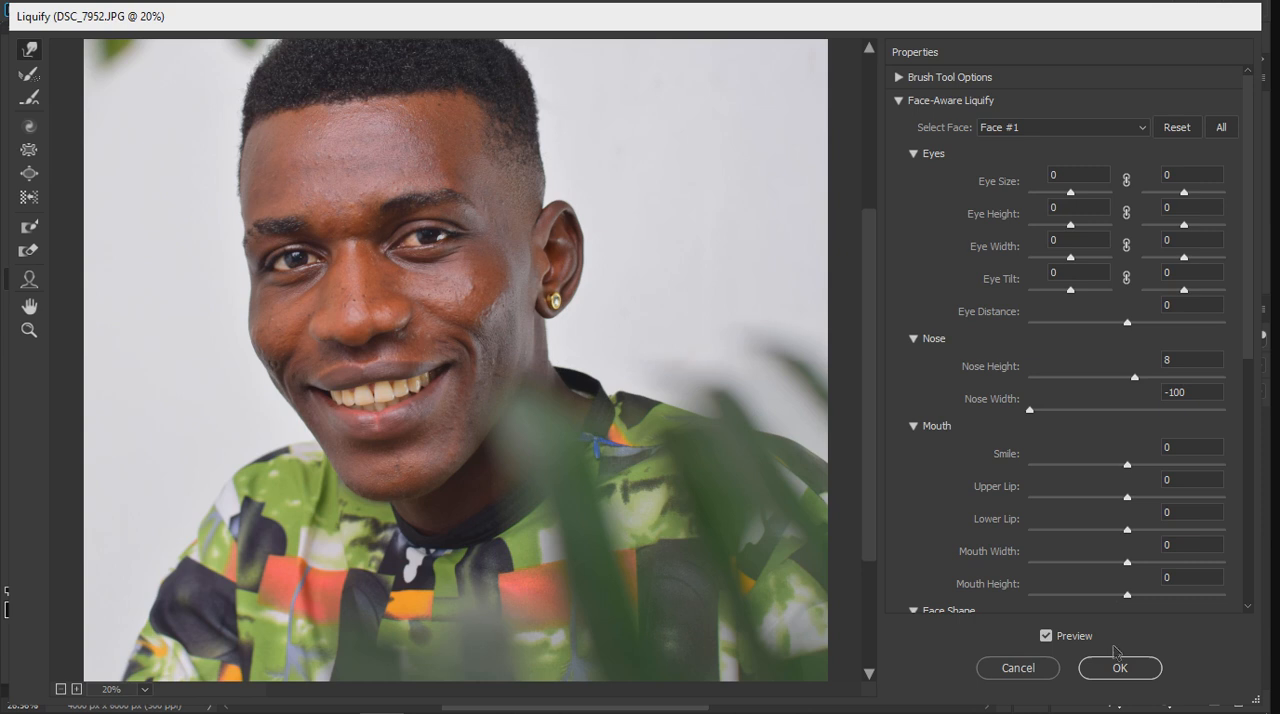
left_click(1113, 670)
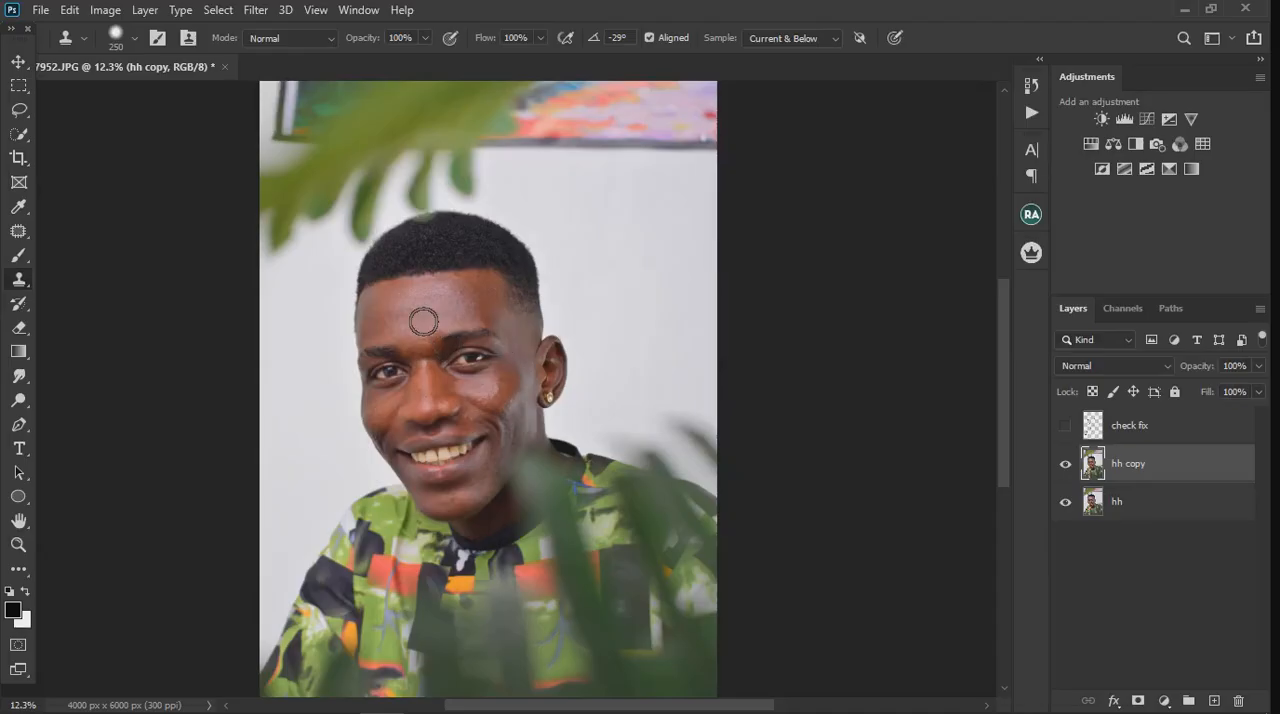
Step: Add an empty layer above hh copy and undo the extra second layer
scroll(446, 342, "up", 5)
scroll(423, 321, "down", 2)
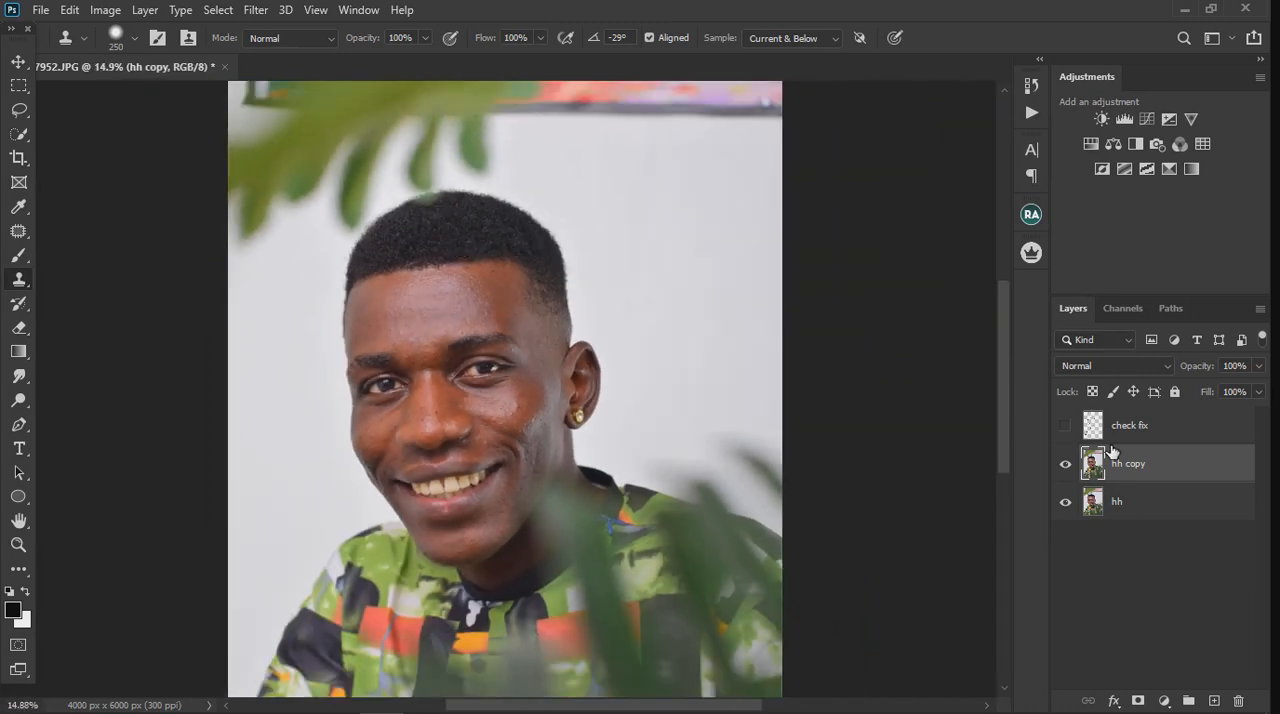
left_click(1215, 701)
left_click(1215, 701)
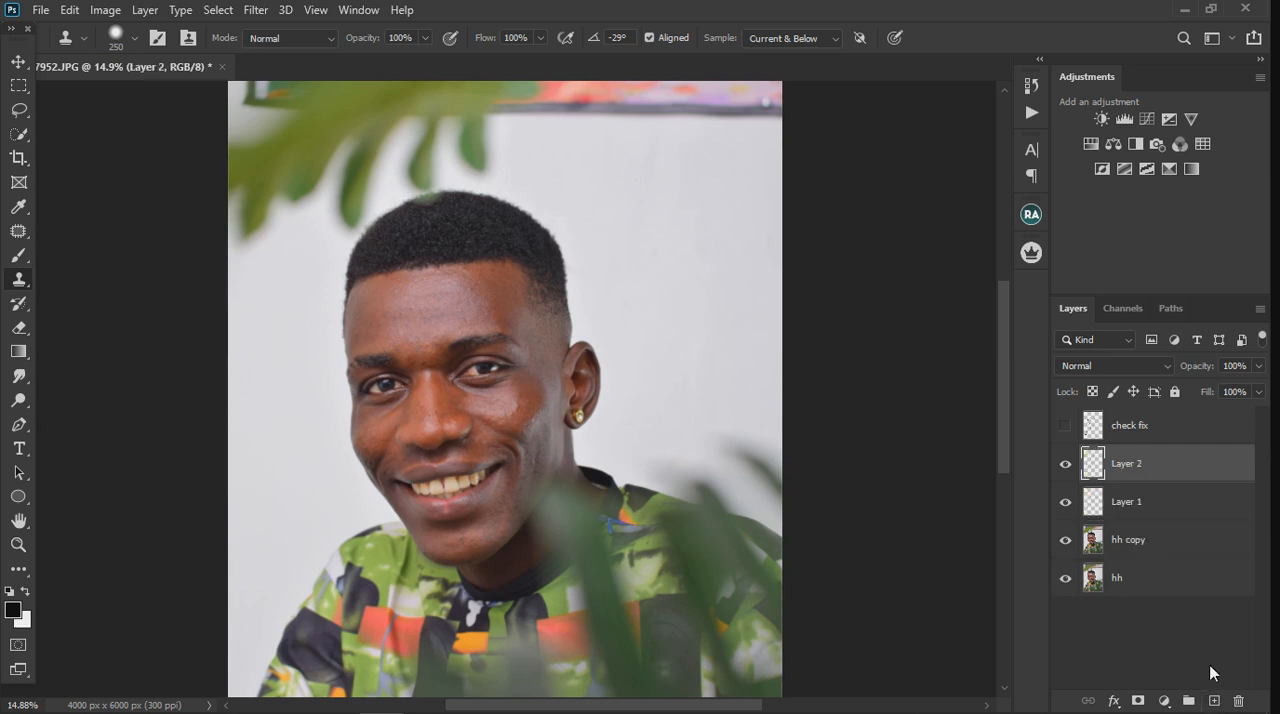
key("ctrl+z")
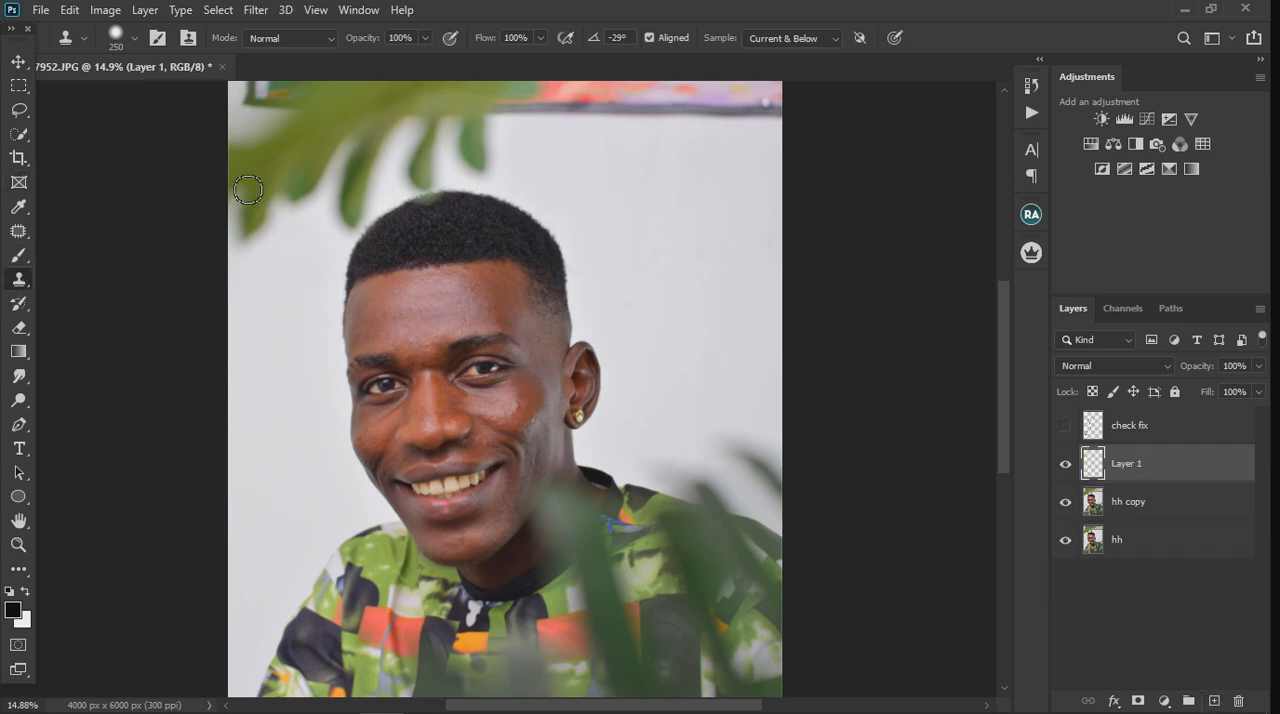
Step: Activate the Clone Stamp tool and set it to sample Current & Below for the hair repair
left_click(19, 110)
scroll(395, 188, "up", 4)
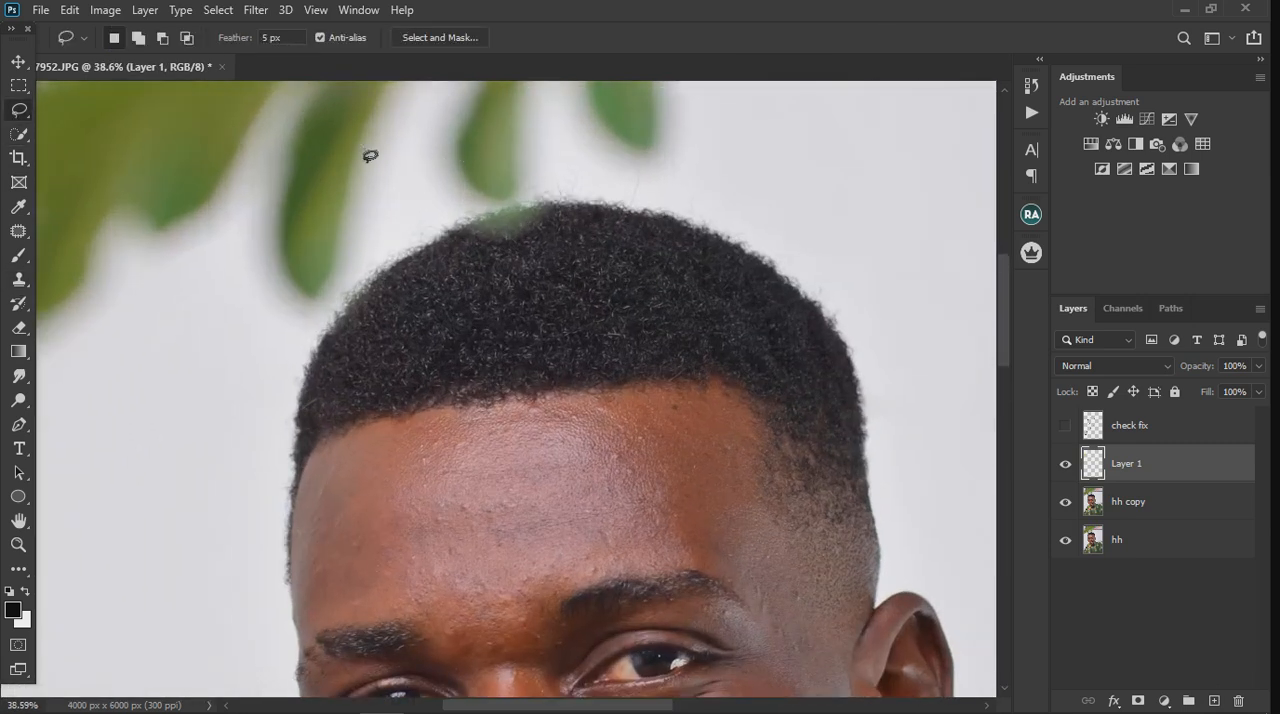
left_click(19, 281)
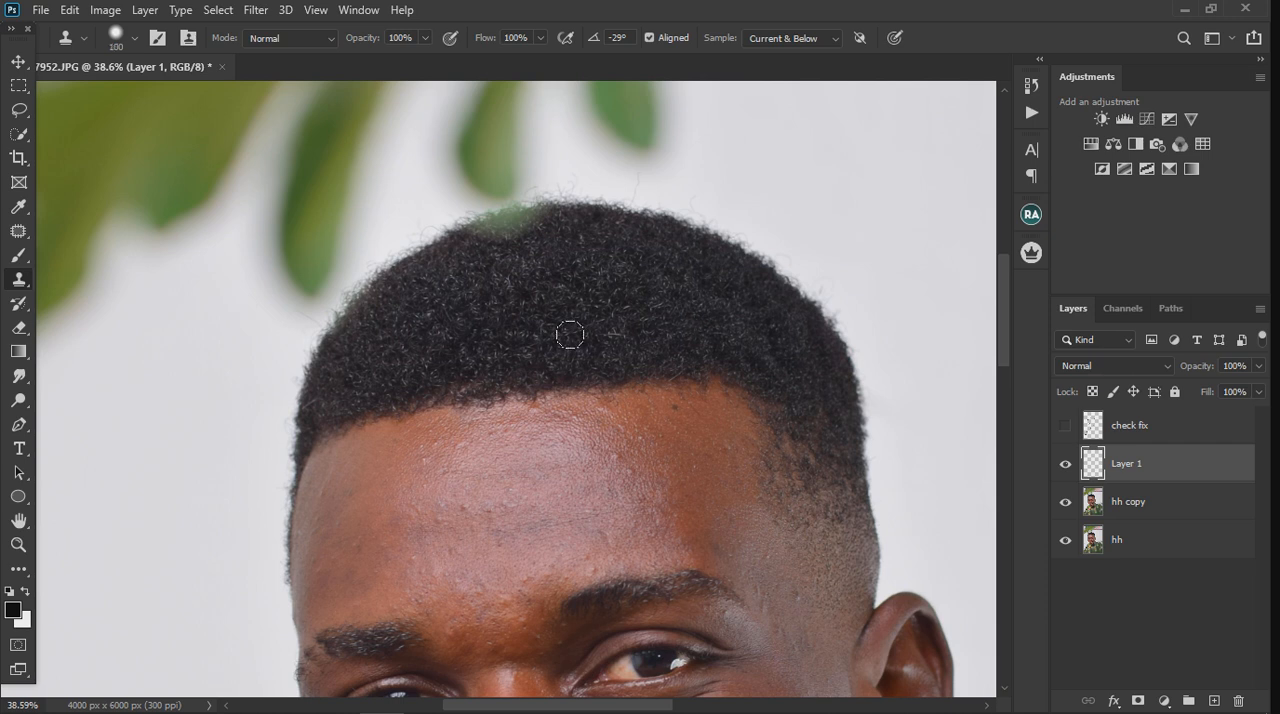
left_click(782, 42)
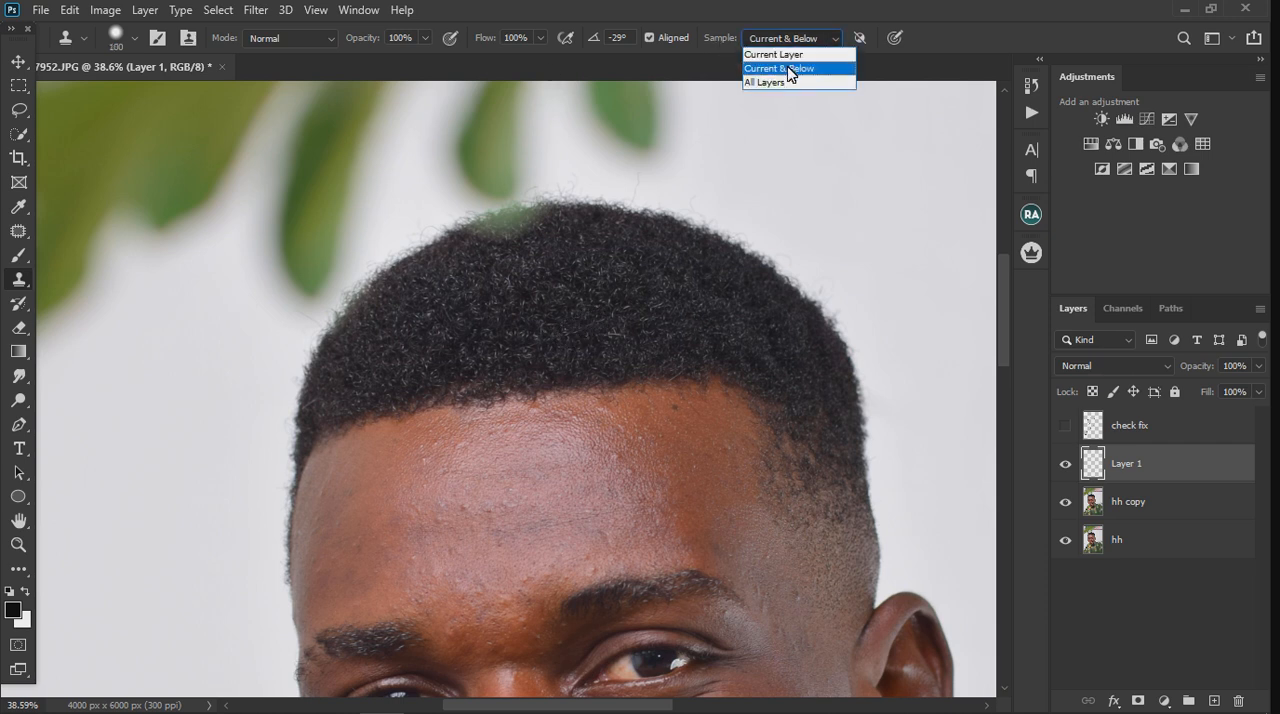
left_click(790, 69)
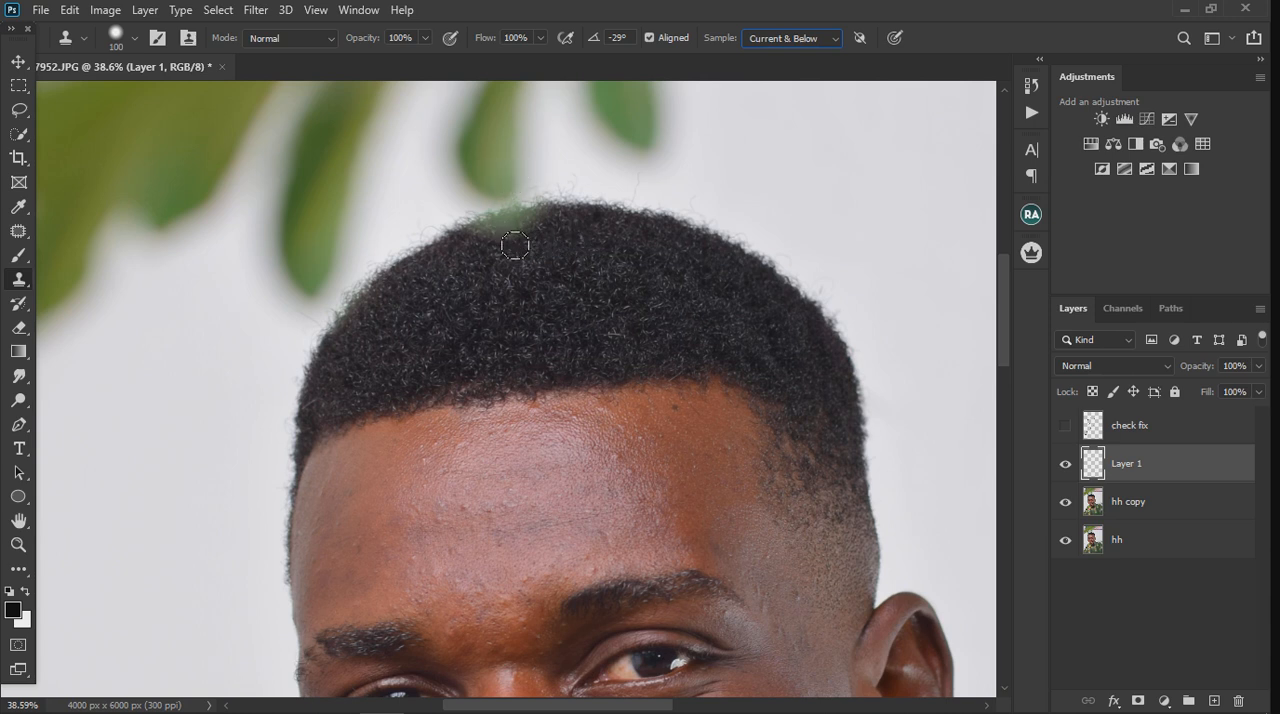
Step: Lasso the green leaf patch on top of the hair and refine the selection's upper edge along the hairline
left_click(17, 112)
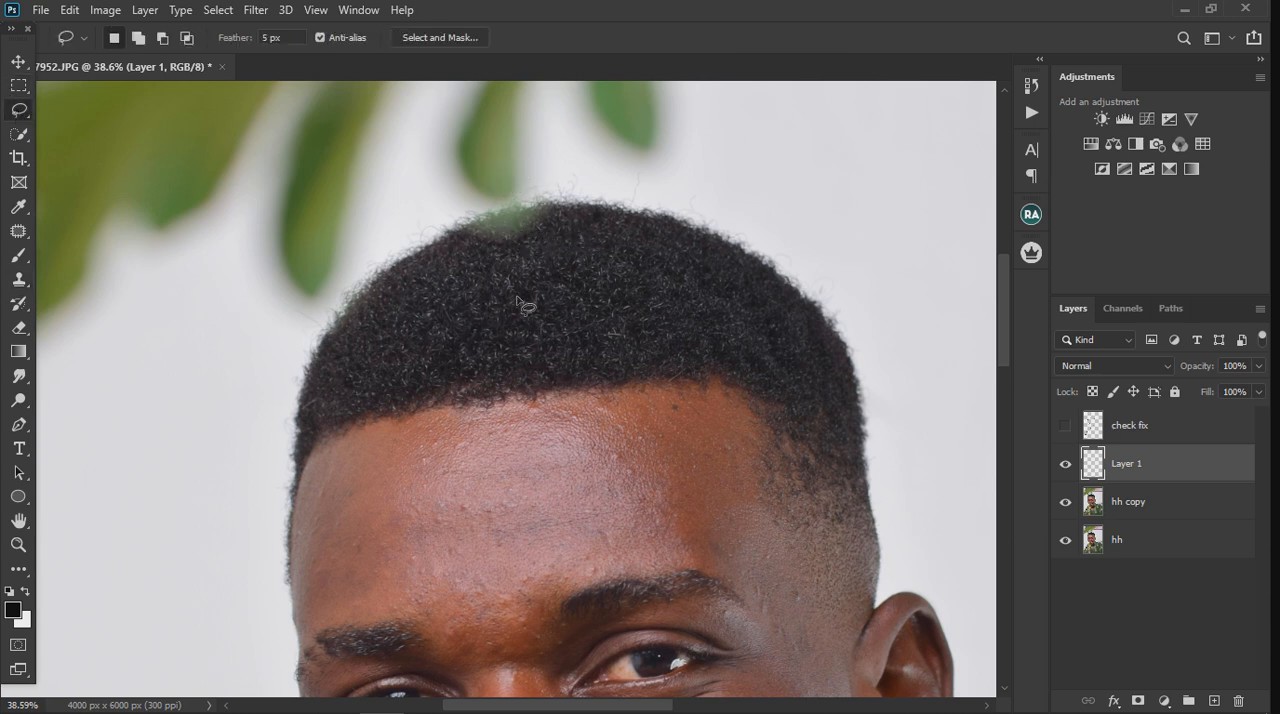
mouse_move(562, 210)
left_mouse_down()
mouse_move(507, 222)
mouse_move(478, 252)
mouse_move(530, 244)
mouse_move(556, 212)
left_mouse_up()
scroll(514, 203, "up", 5)
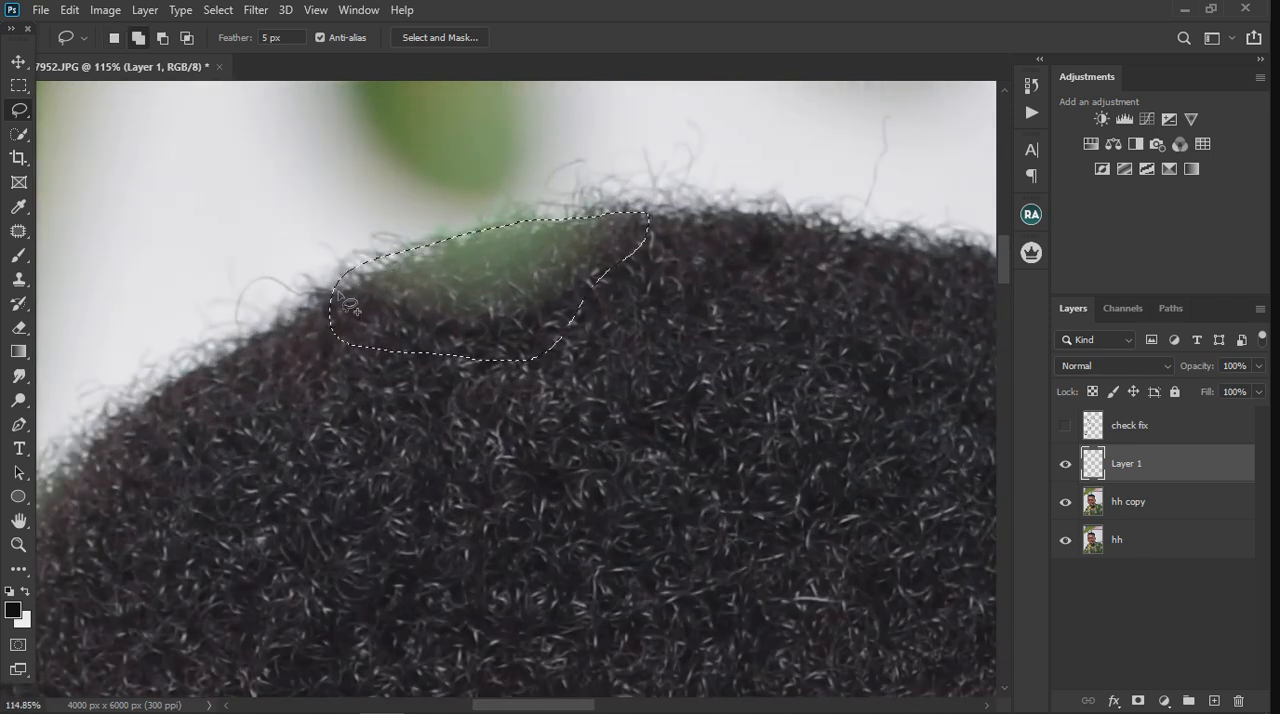
key("alt")
left_click_drag(330, 300, 480, 248)
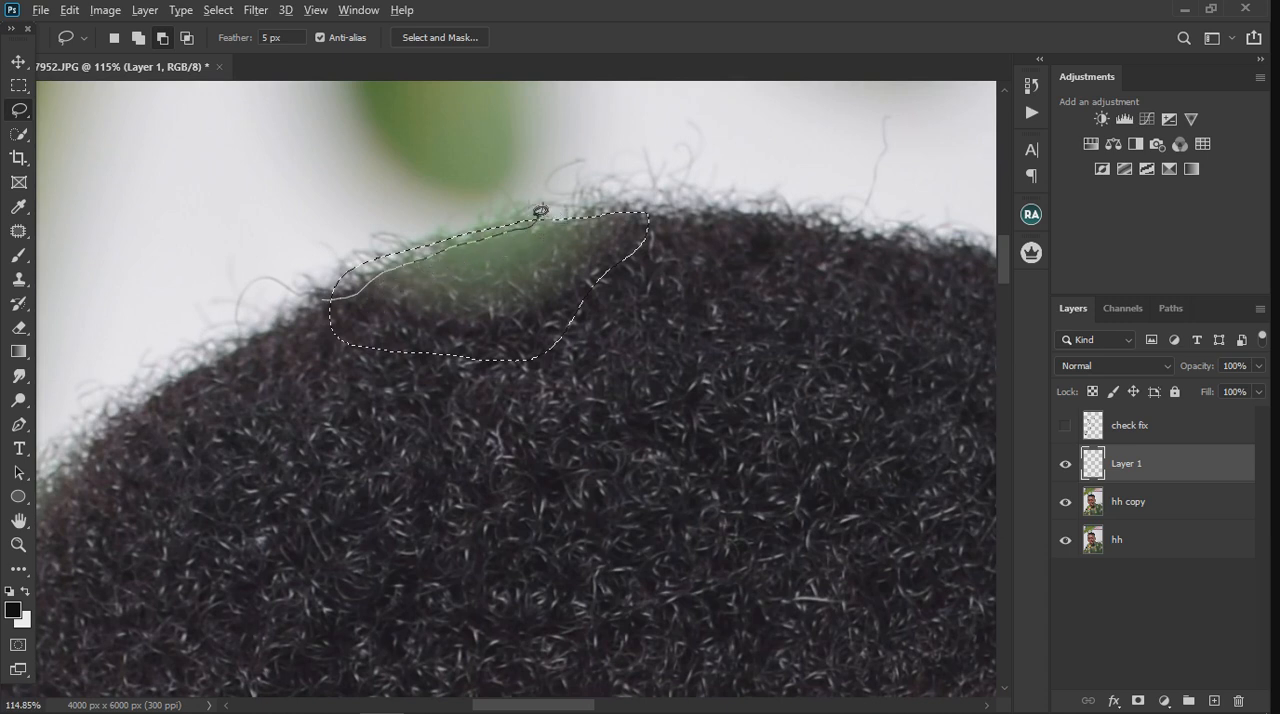
mouse_move(540, 210)
left_mouse_down()
mouse_move(502, 208)
mouse_move(367, 259)
mouse_move(330, 300)
left_mouse_up()
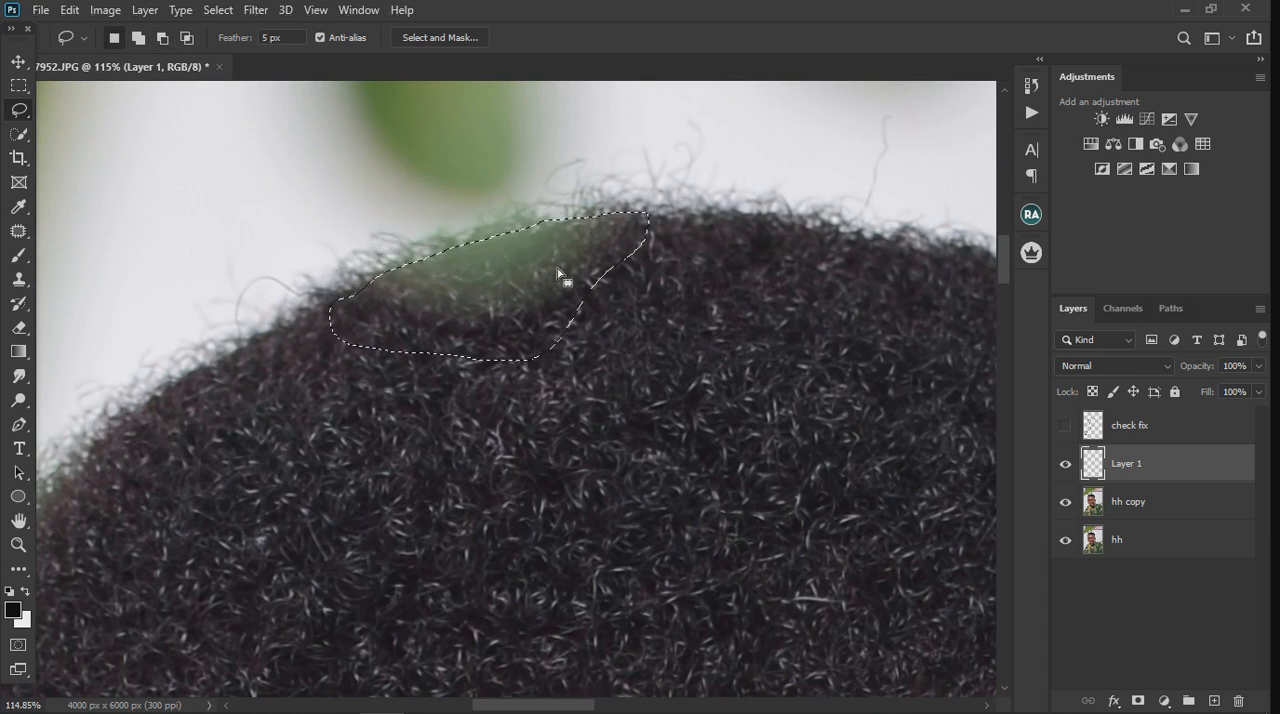
key("shift")
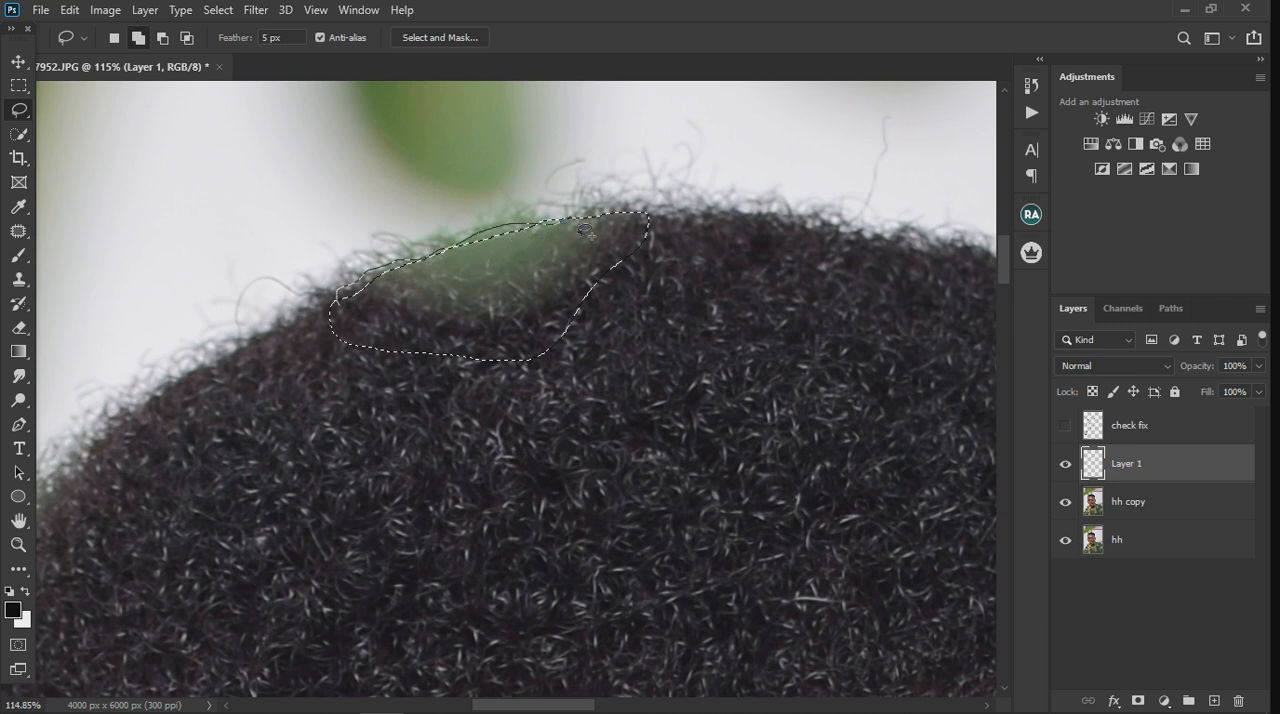
left_click_drag(656, 232, 652, 230)
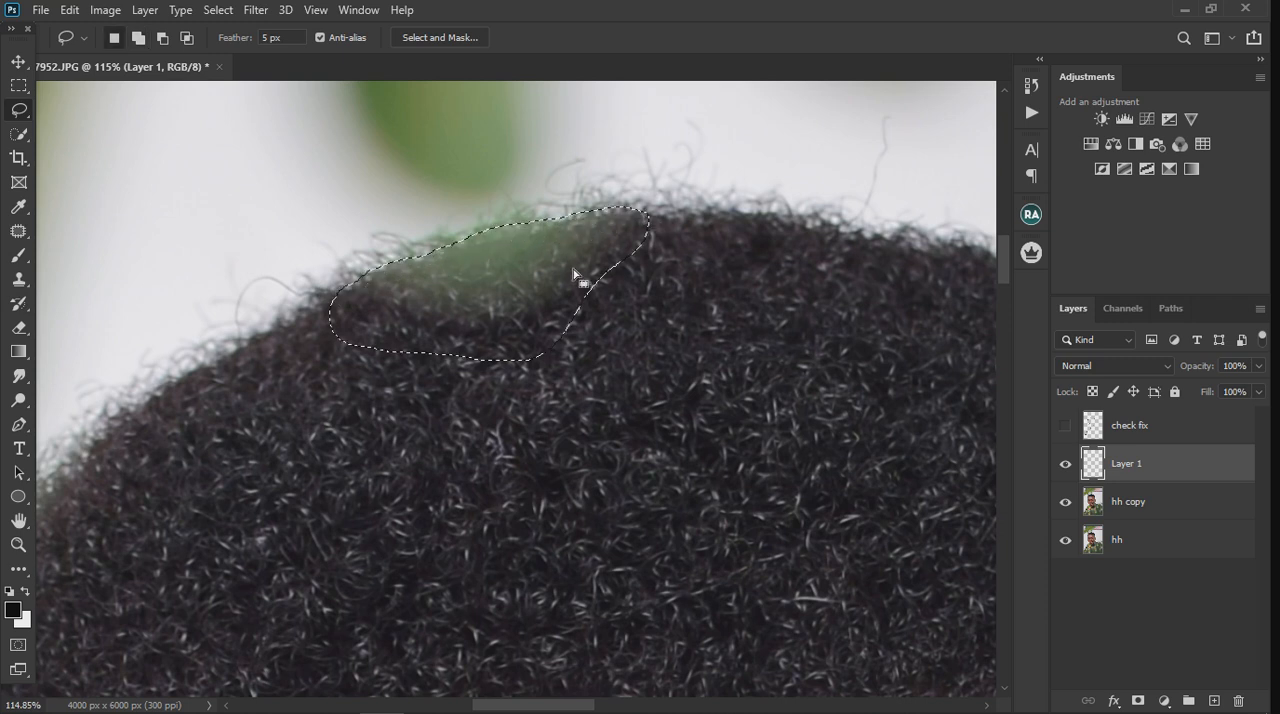
Step: Try to patch the selected green area with clean hair, first on Layer 1 and then on hh copy
left_click(20, 233)
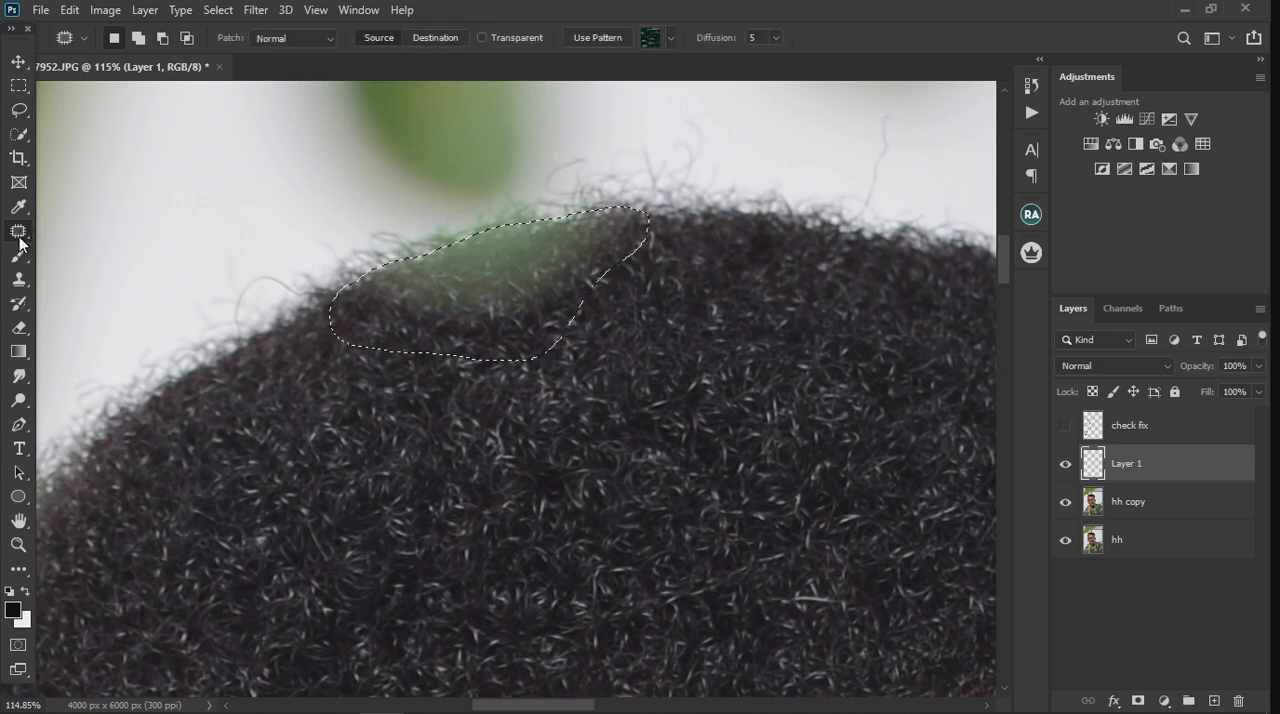
right_click(17, 231)
left_click(45, 237)
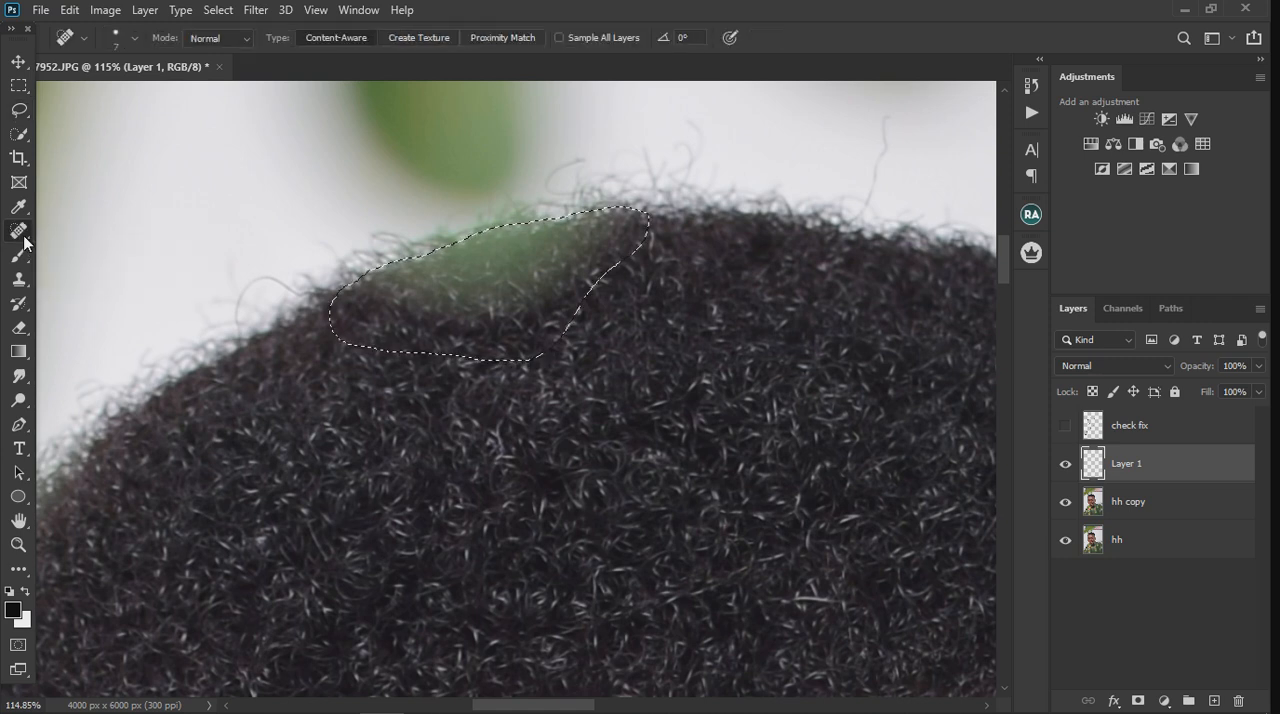
right_click(10, 234)
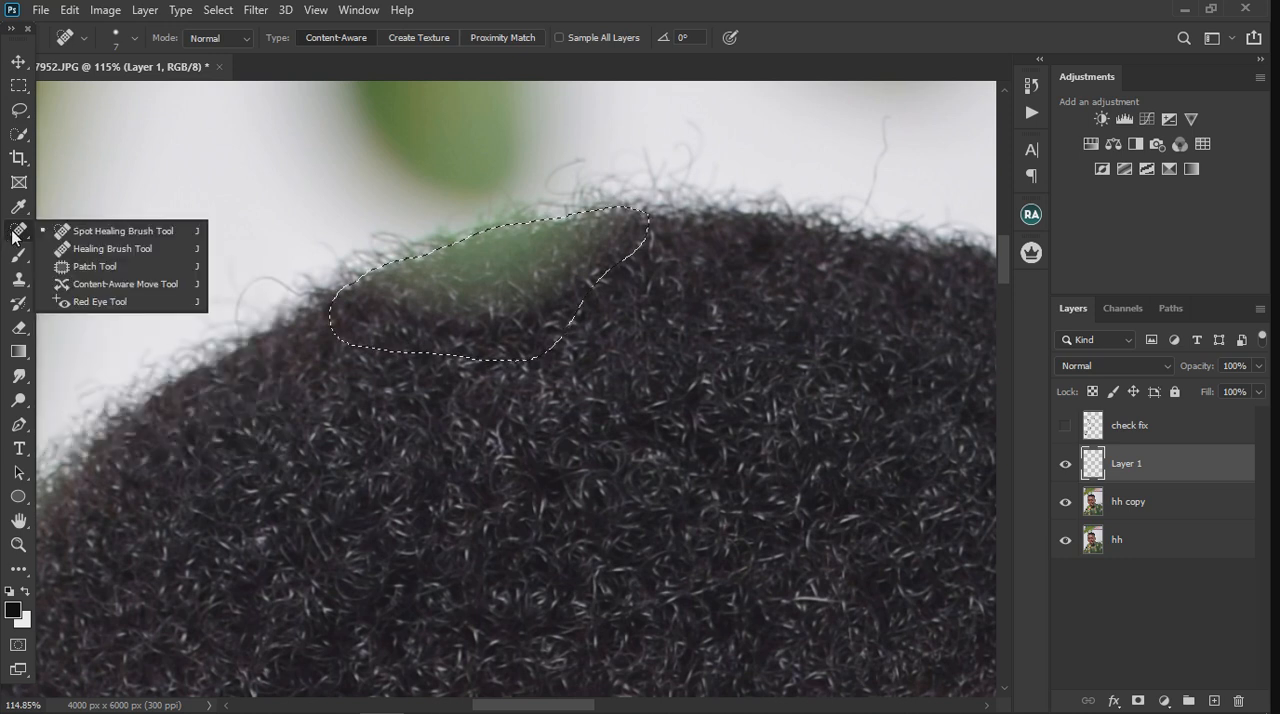
left_click(62, 266)
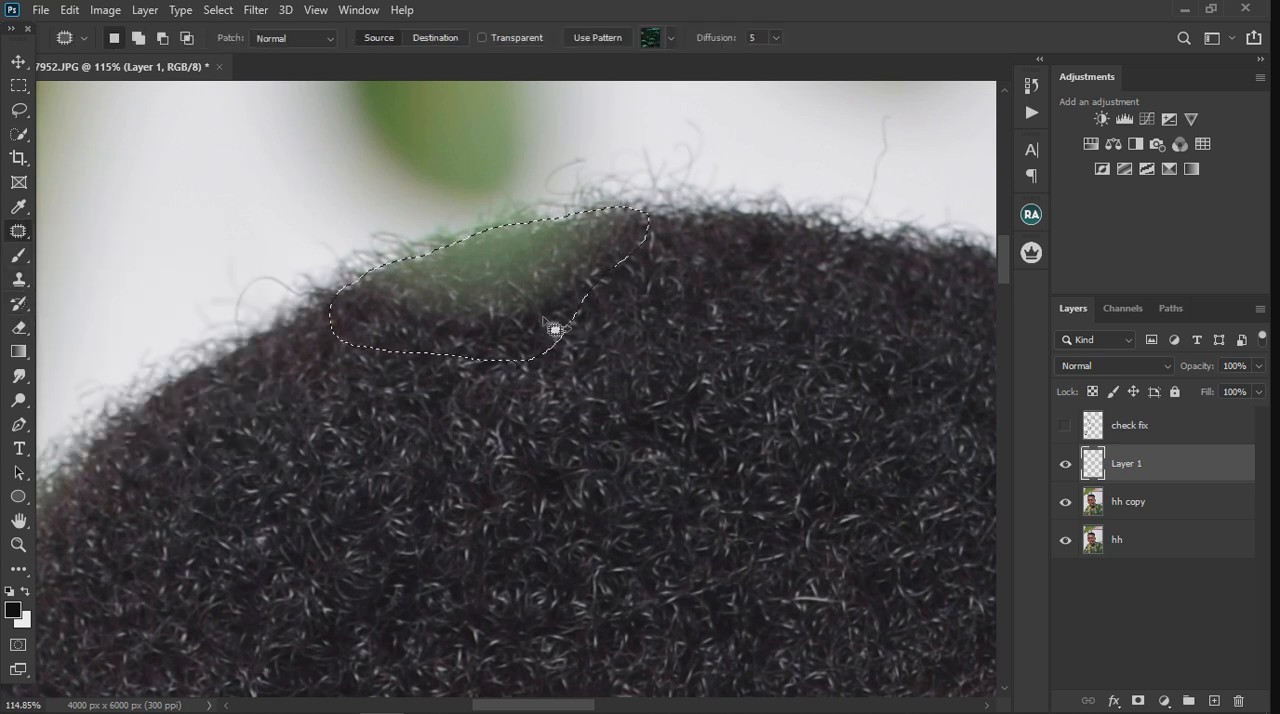
left_click(705, 368)
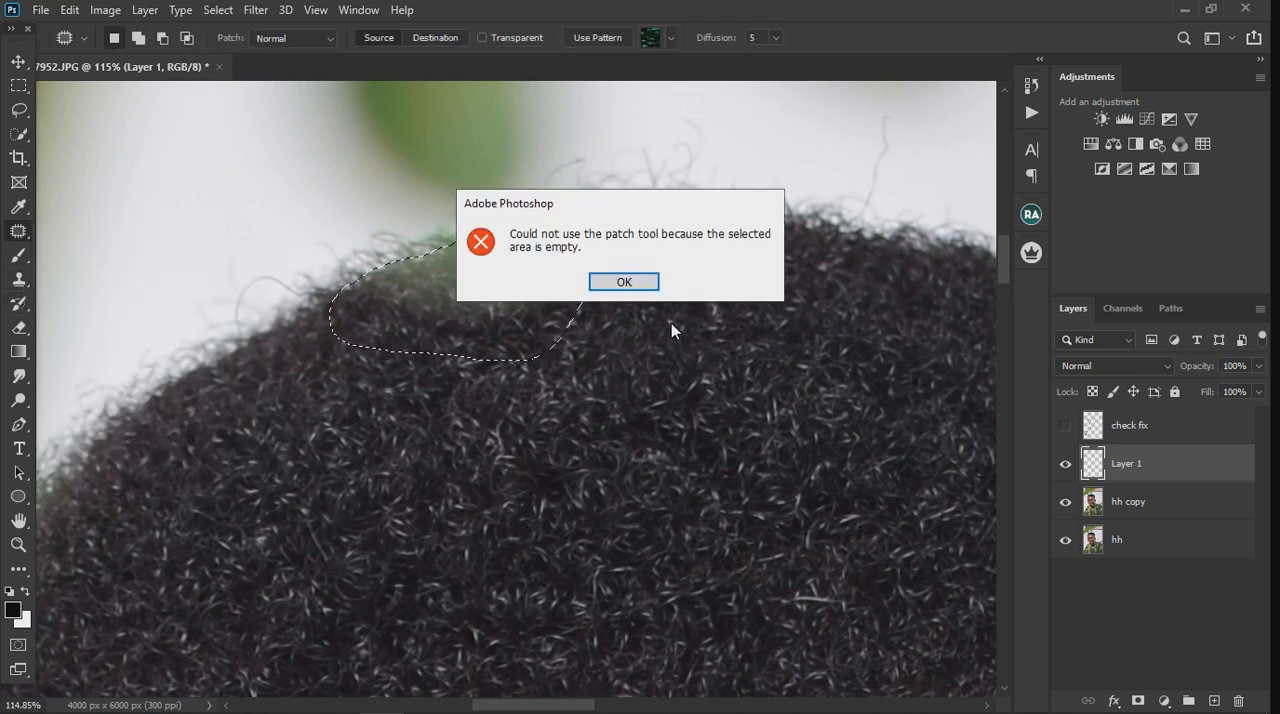
left_click(623, 280)
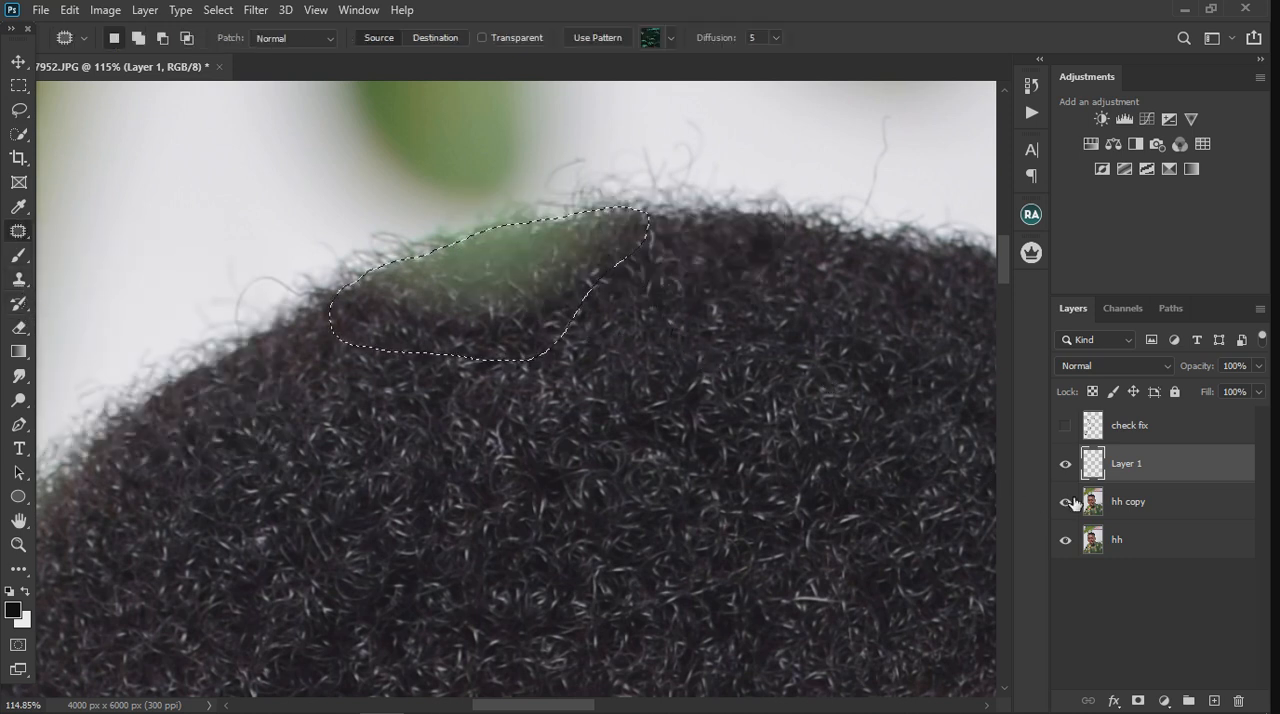
left_click(1165, 510)
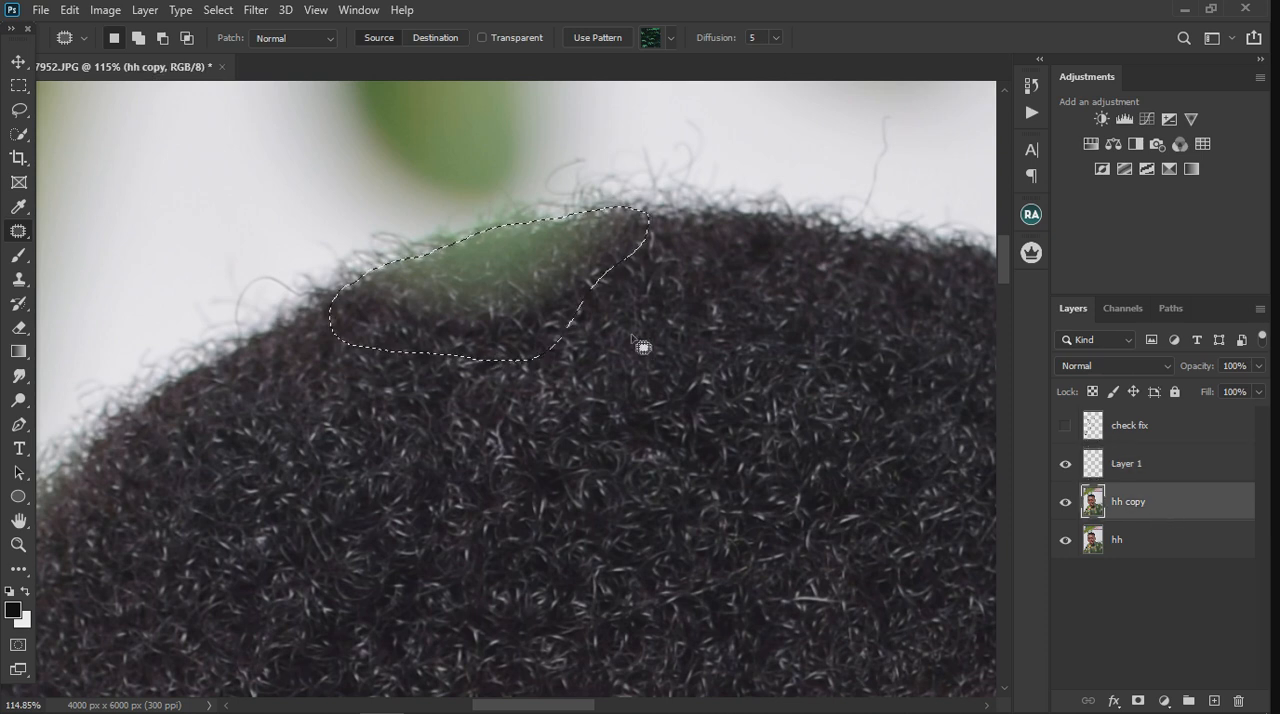
left_click_drag(543, 290, 655, 485)
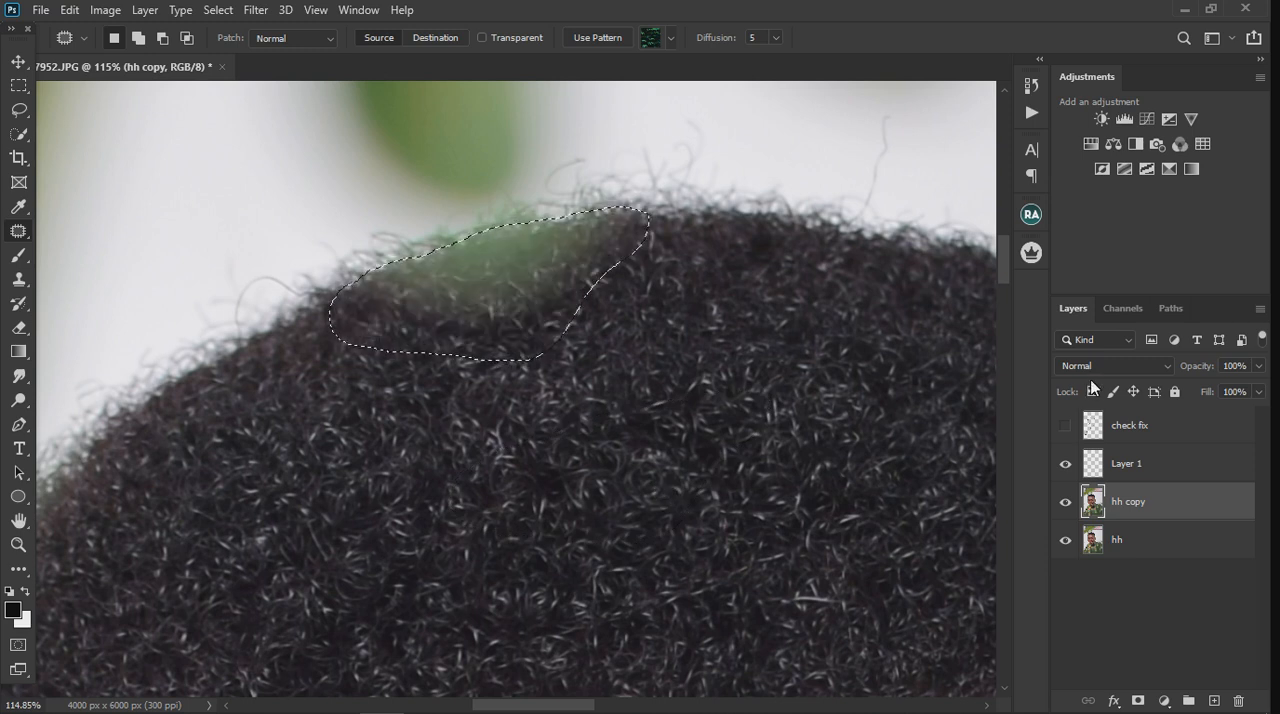
Step: On Layer 1, clone clean dark hair over the green patch inside the selection with the Clone Stamp, and deselect
left_click(1170, 478)
left_click(28, 283)
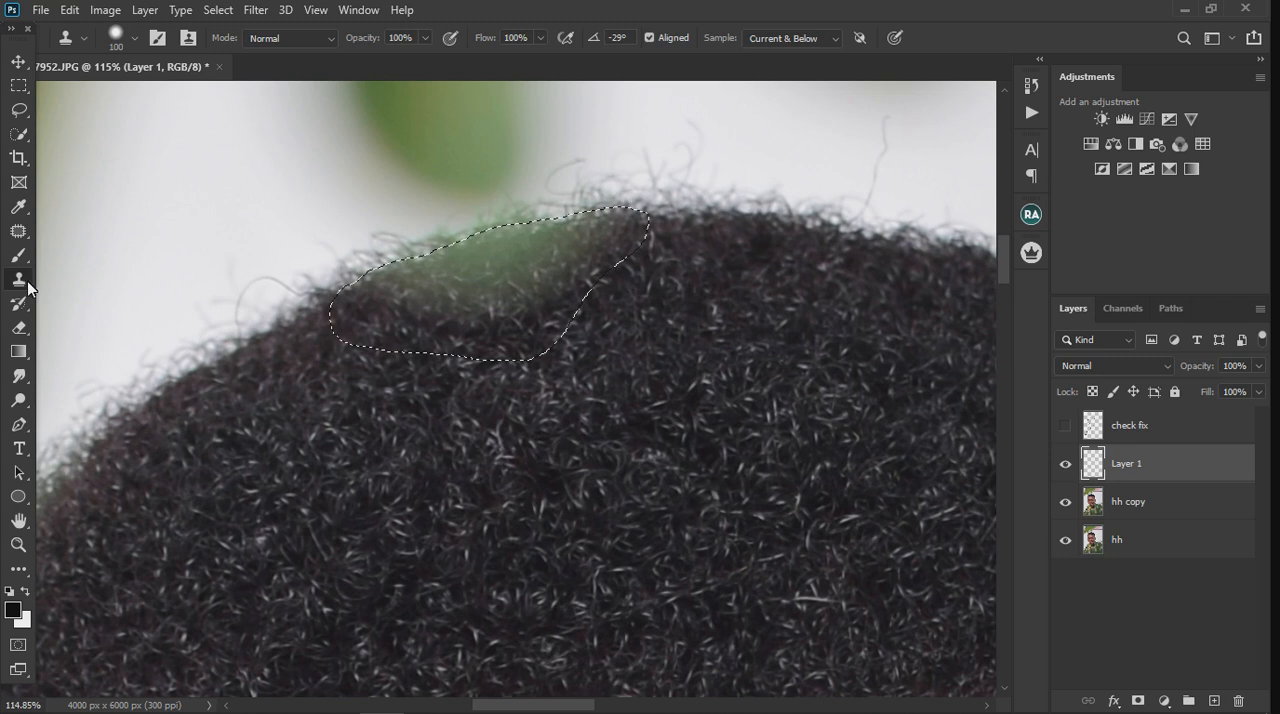
left_click(105, 279)
left_click(714, 256, "alt")
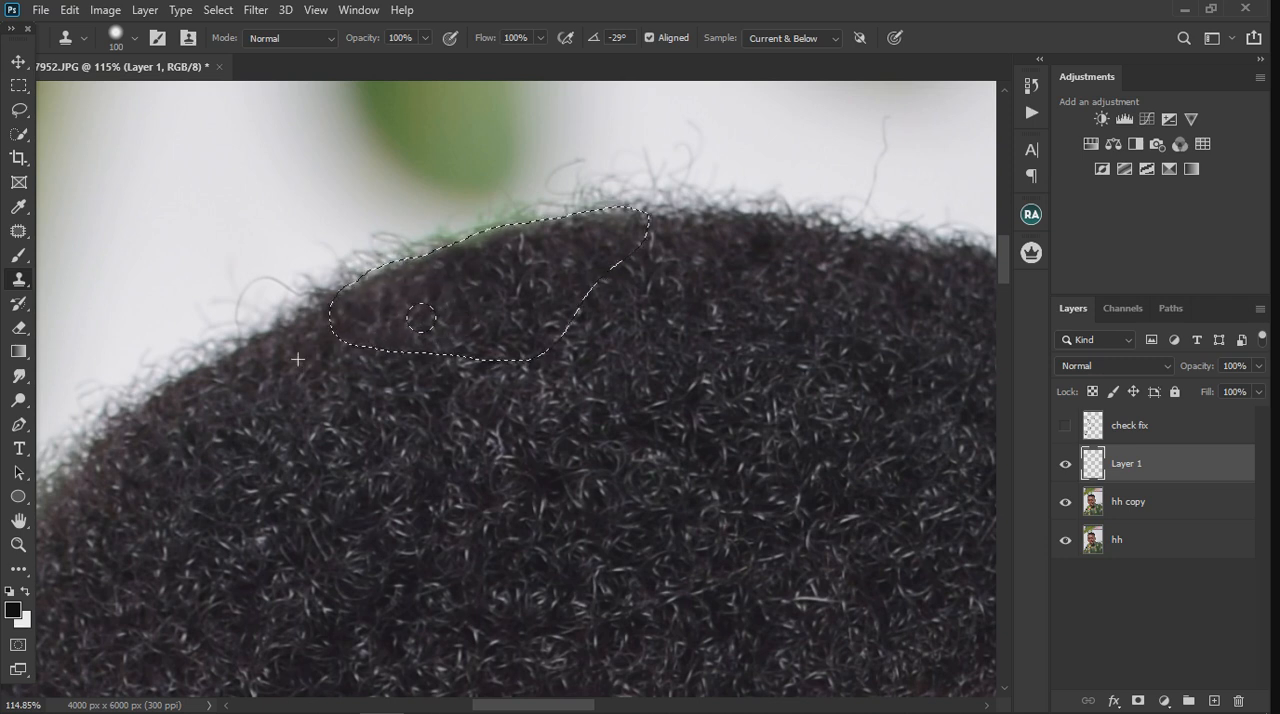
left_click_drag(421, 318, 430, 320)
scroll(641, 411, "down", 8)
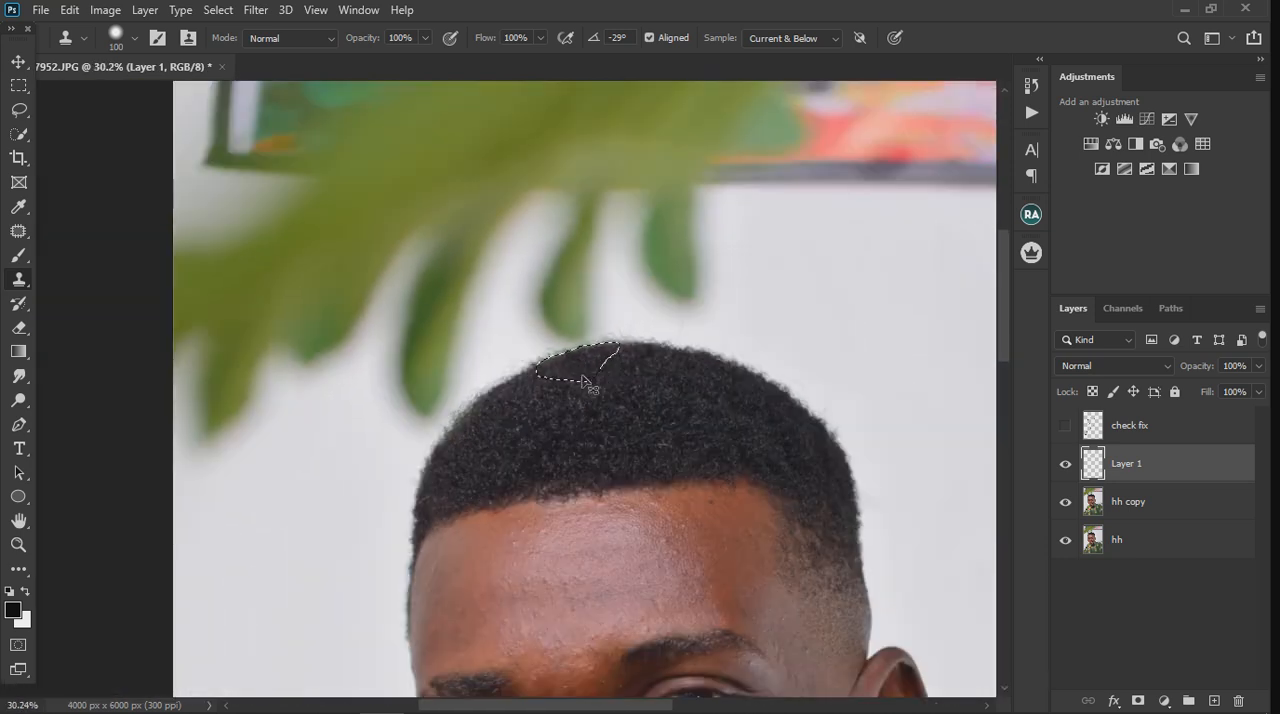
key("ctrl+d")
scroll(608, 417, "down", 1)
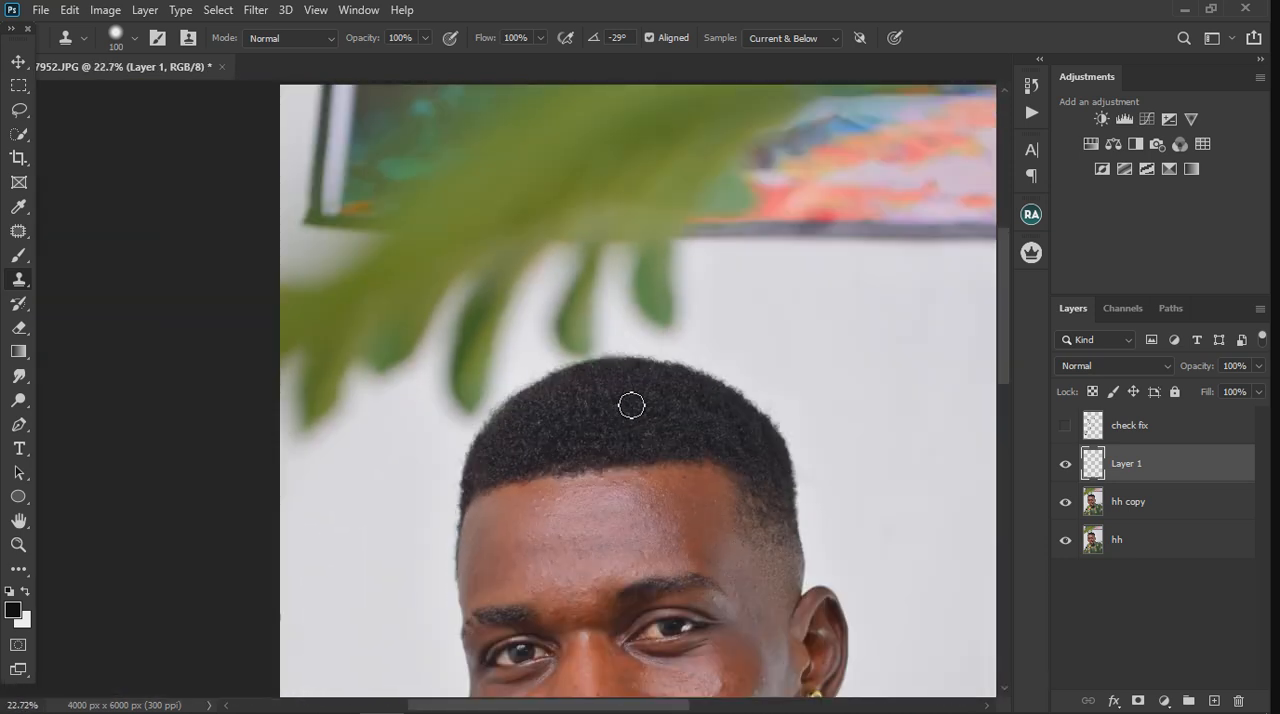
Step: Reduce the Clone Stamp brush to 40 px and clone hair texture over the upper part of the hair
scroll(640, 400, "up", 5)
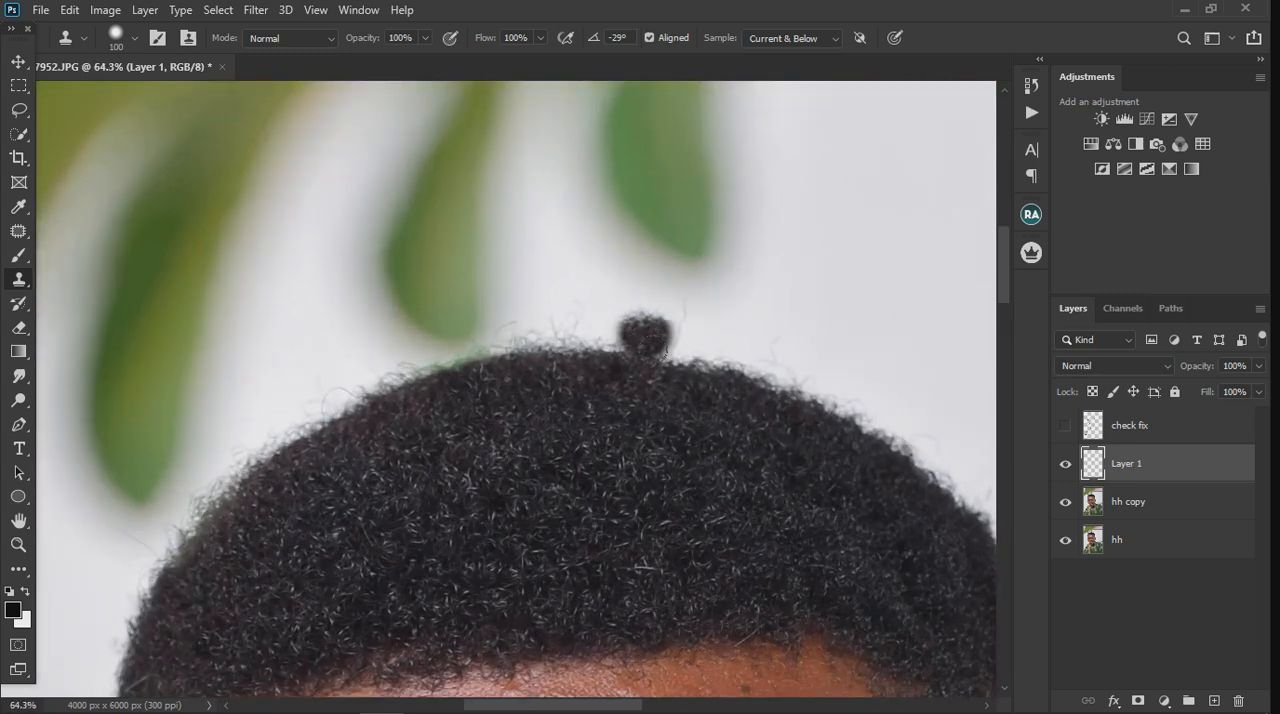
scroll(660, 430, "up", 2)
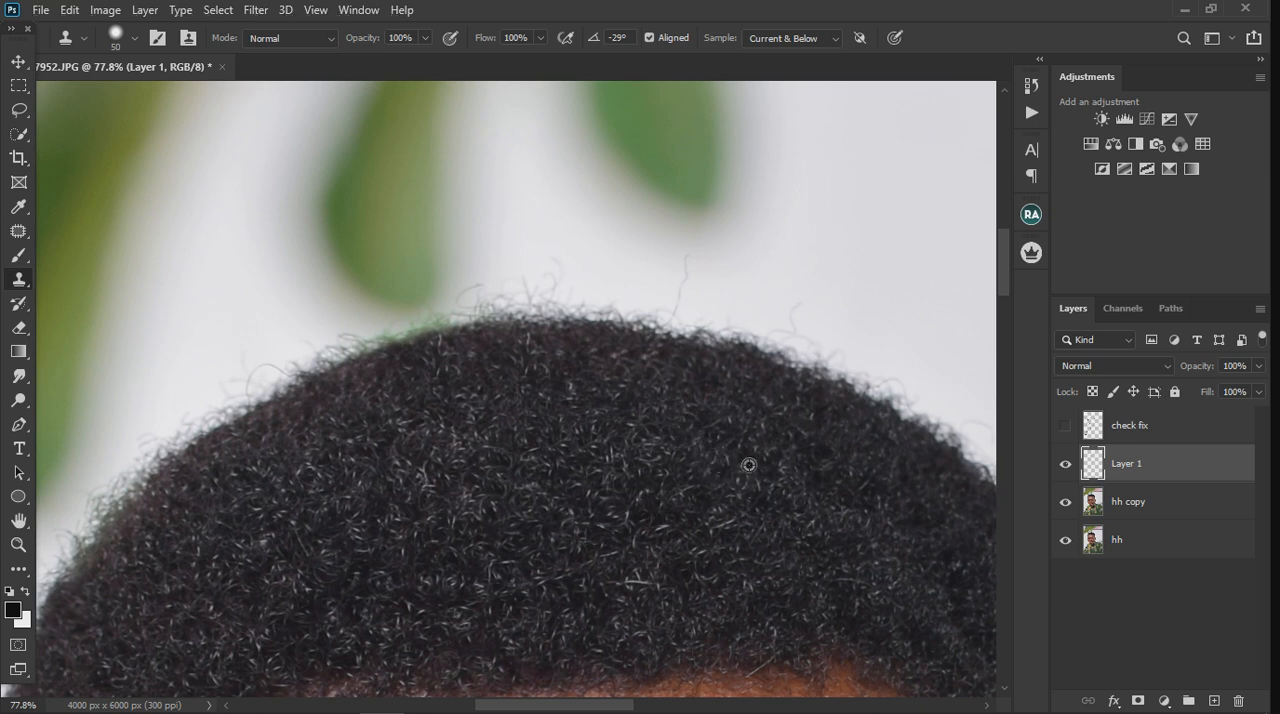
left_click(739, 432, "alt")
mouse_move(716, 442)
left_mouse_down()
mouse_move(799, 475)
mouse_move(814, 504)
mouse_move(780, 468)
left_mouse_up()
left_click(803, 492, "alt")
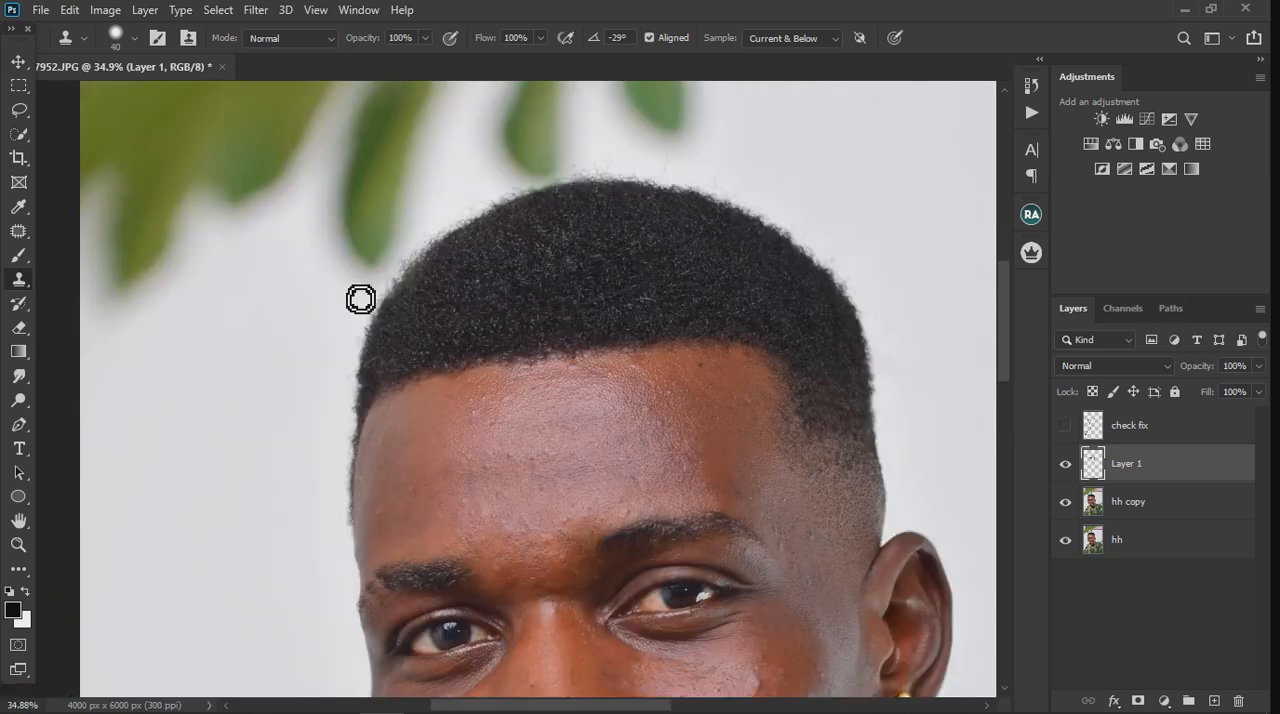
Step: Lasso a curved band of background just outside the hairline, from the temple beside the leaves to past the crown
left_click(18, 110)
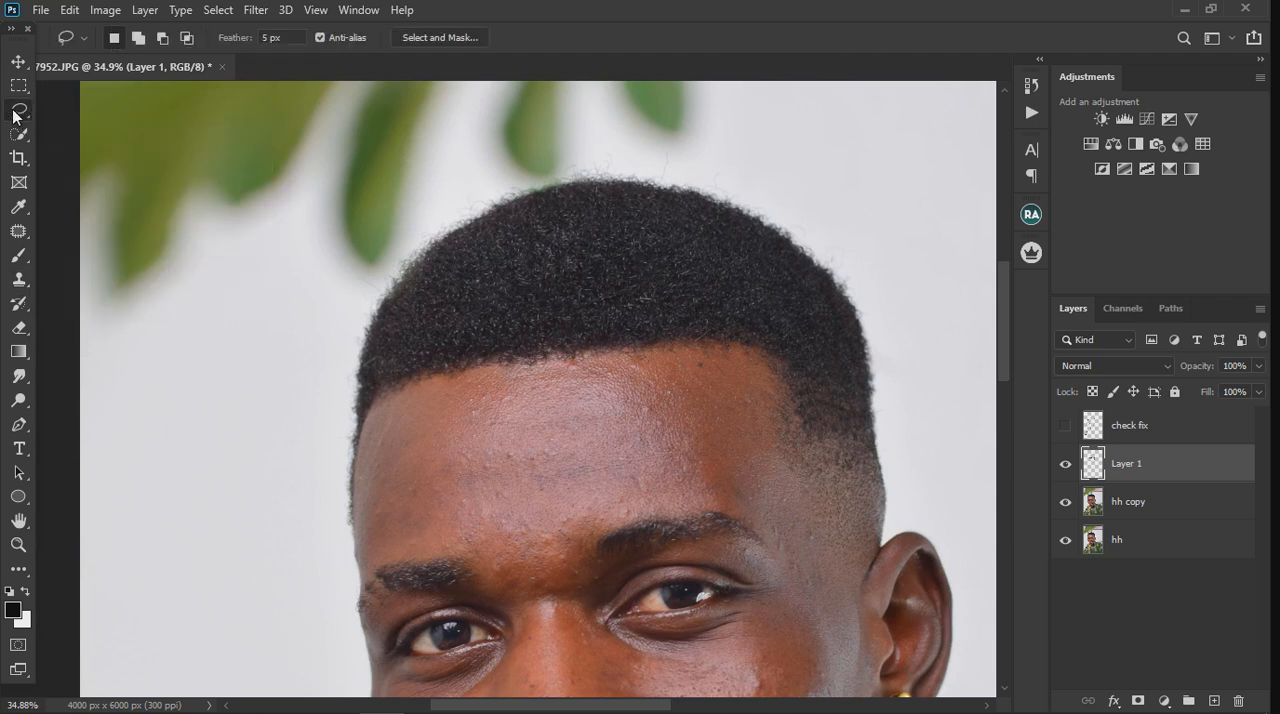
right_click(15, 113)
left_click(56, 112)
scroll(474, 166, "up", 3)
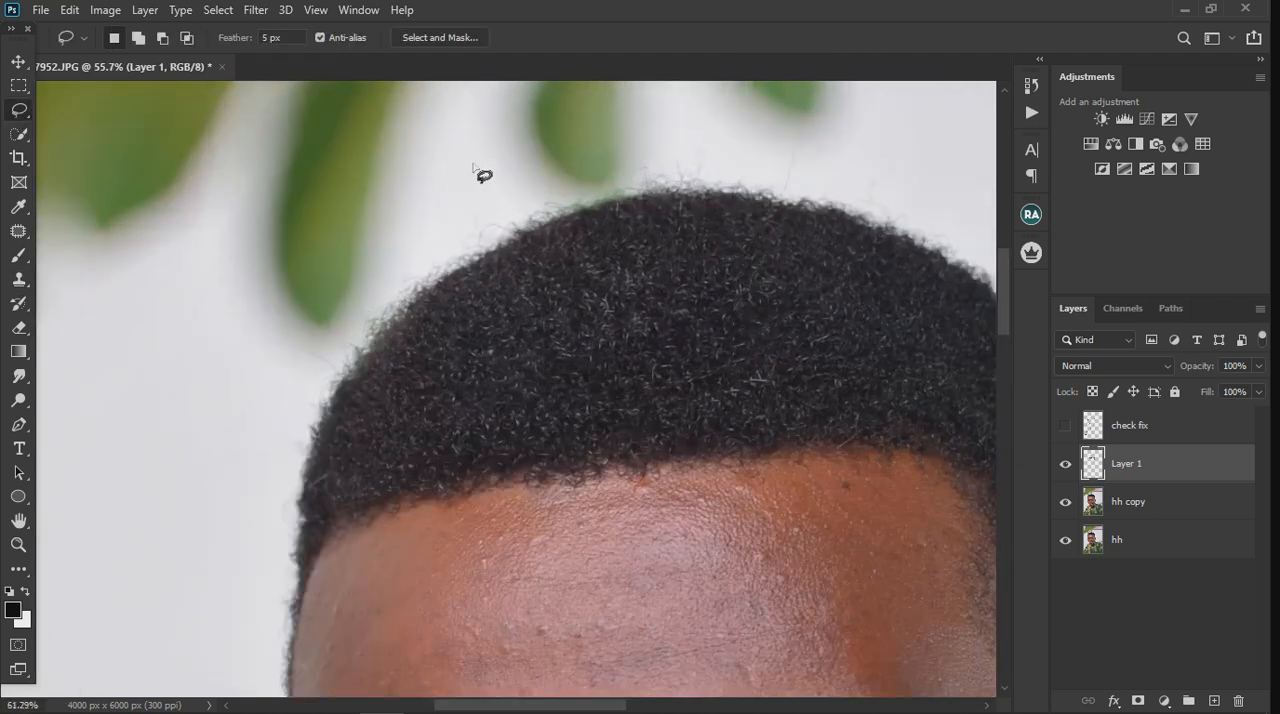
scroll(474, 166, "up", 2)
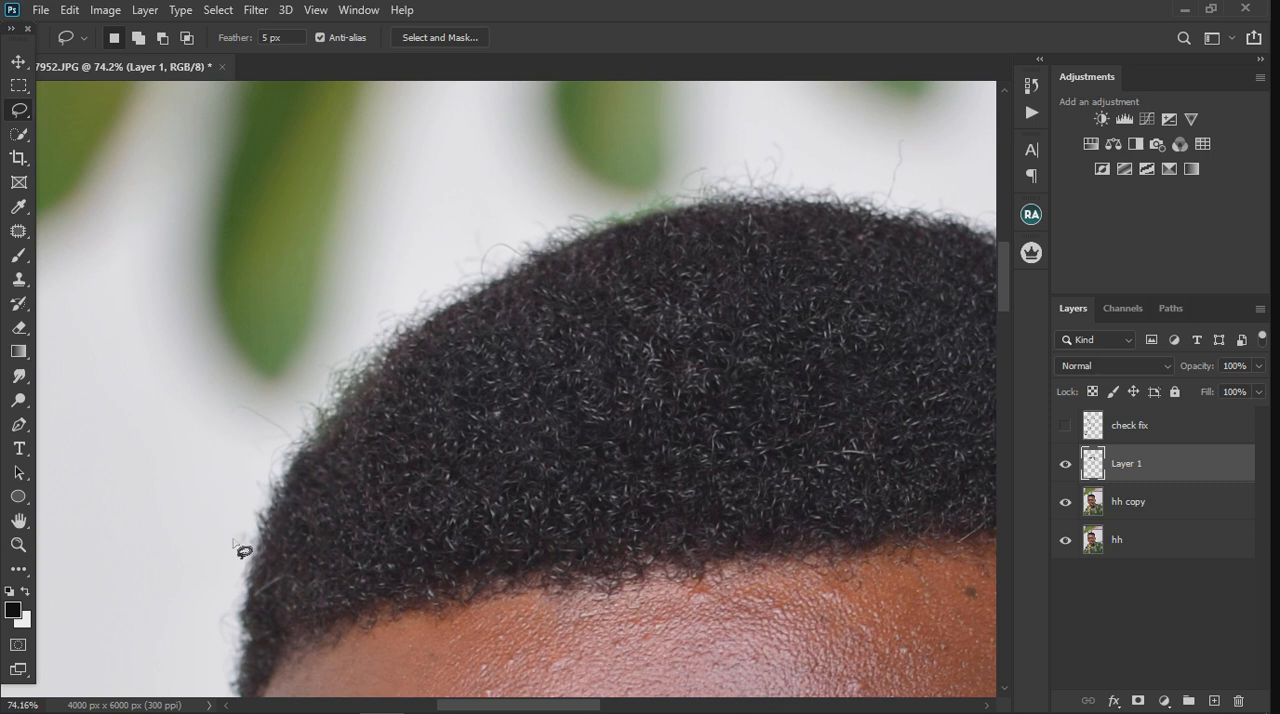
mouse_move(249, 533)
left_mouse_down()
mouse_move(297, 426)
mouse_move(388, 338)
left_mouse_up()
mouse_move(470, 298)
left_mouse_down()
mouse_move(522, 243)
mouse_move(702, 185)
mouse_move(940, 178)
mouse_move(903, 128)
mouse_move(663, 131)
mouse_move(410, 227)
mouse_move(290, 305)
mouse_move(217, 438)
mouse_move(202, 555)
mouse_move(212, 642)
mouse_move(252, 535)
left_mouse_up()
Step: Try to clone clean background over the stray hairs along the outline with the Clone Stamp, undoing the strokes
left_click(20, 281)
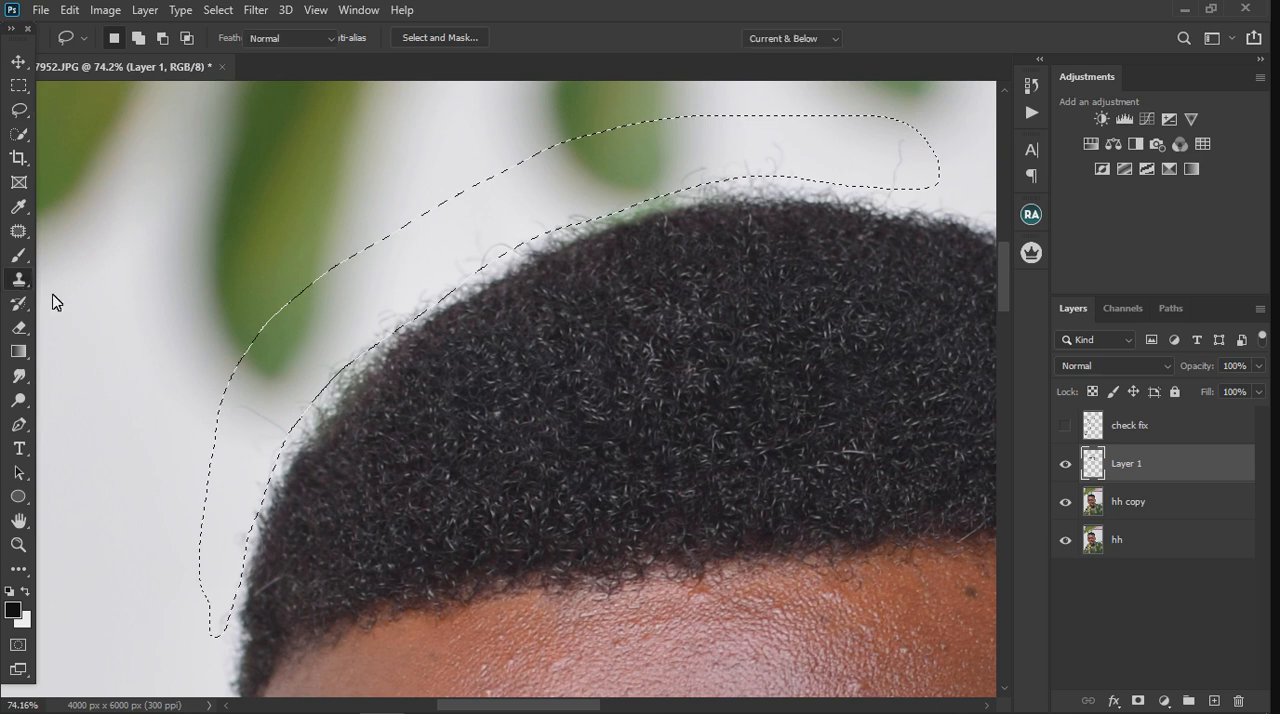
left_click(240, 498, "alt")
mouse_move(250, 606)
left_mouse_down()
mouse_move(274, 531)
mouse_move(252, 522)
mouse_move(247, 562)
left_mouse_up()
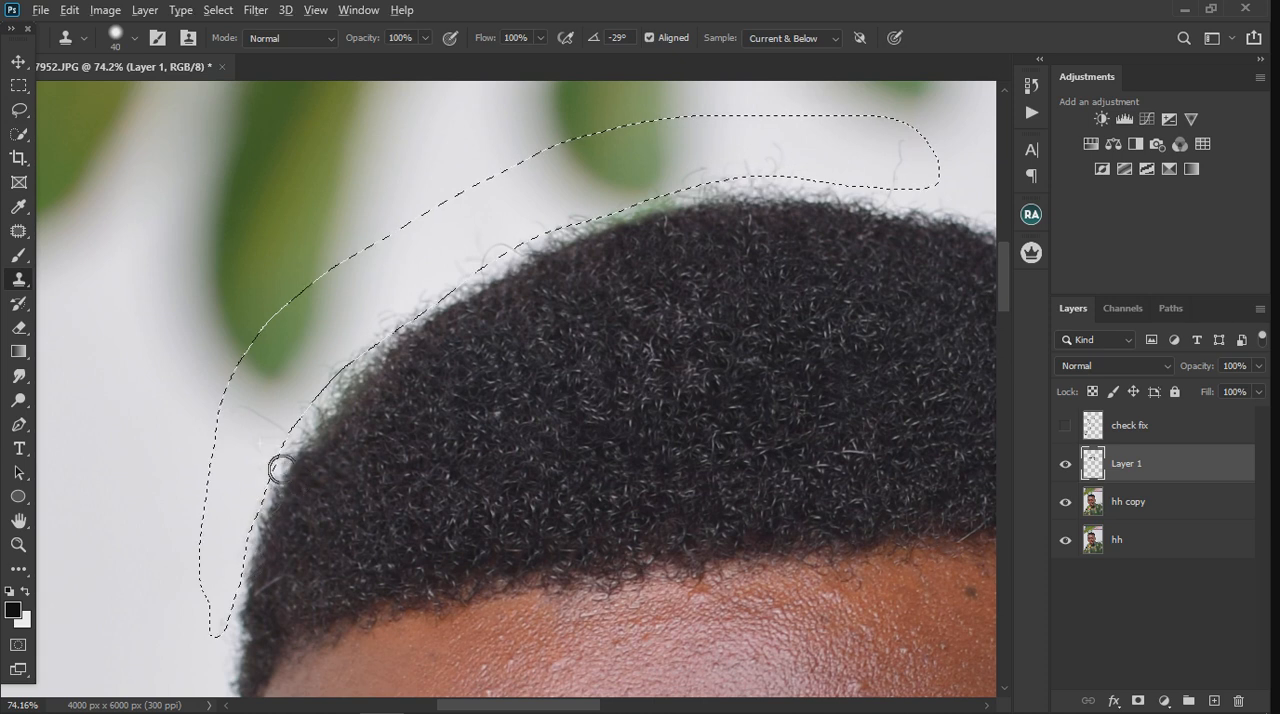
left_click_drag(264, 460, 261, 430)
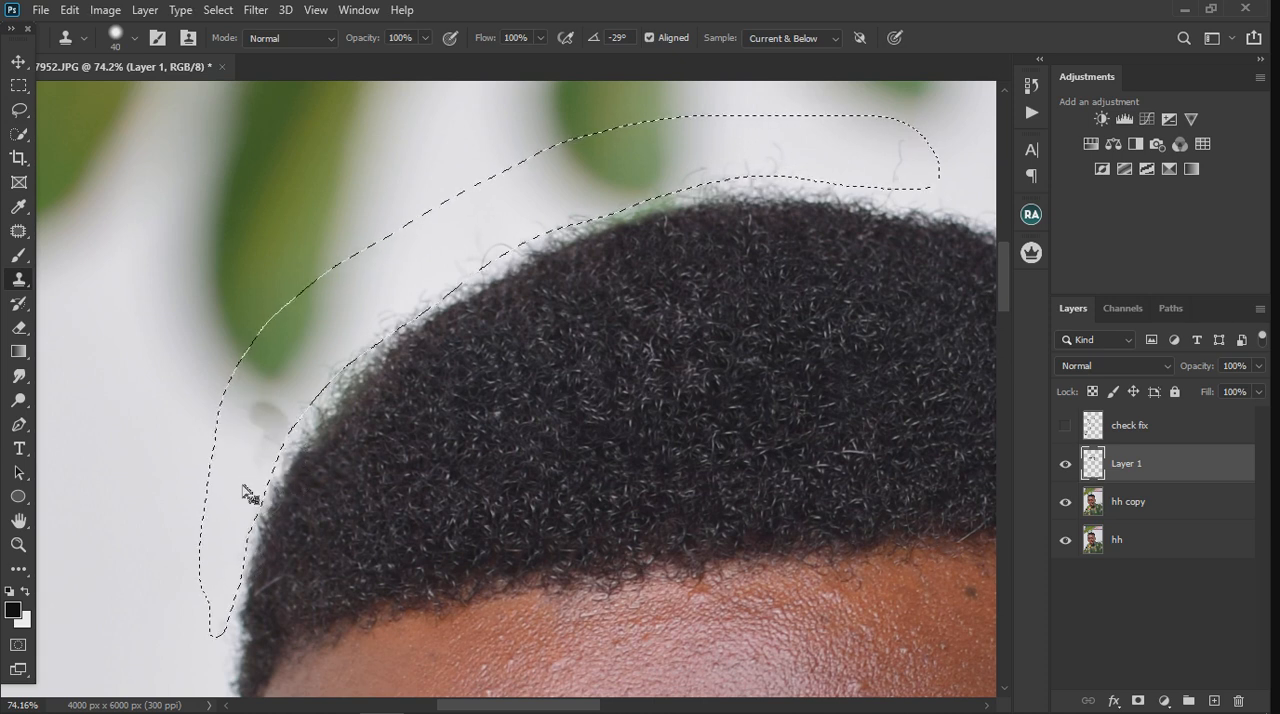
key("ctrl+z")
key("ctrl+z")
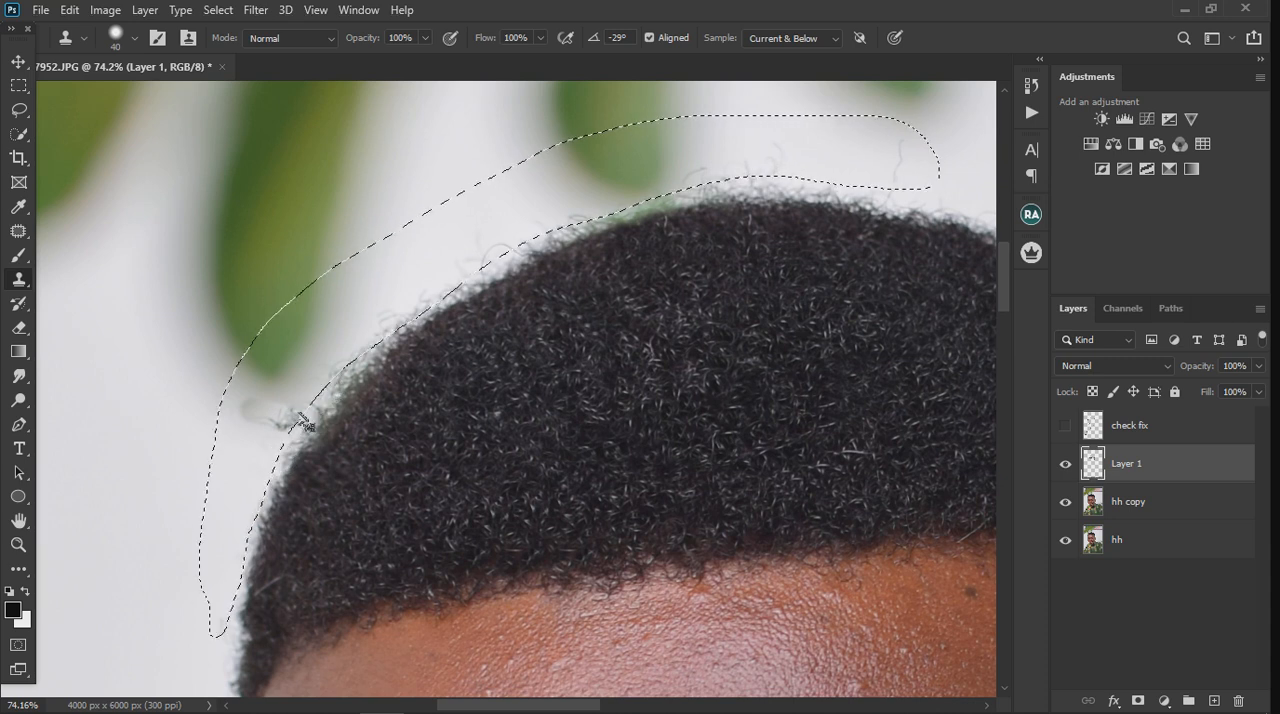
key("ctrl+z")
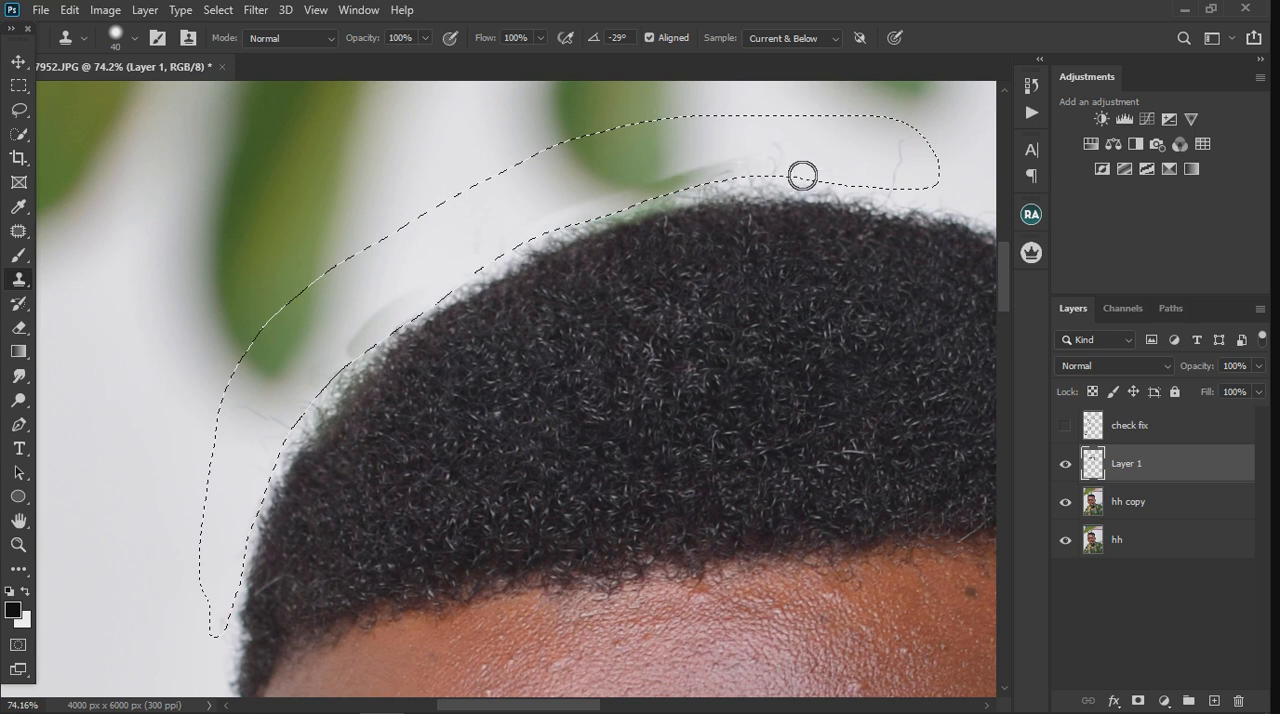
key("ctrl+alt+z")
key("ctrl+alt+z")
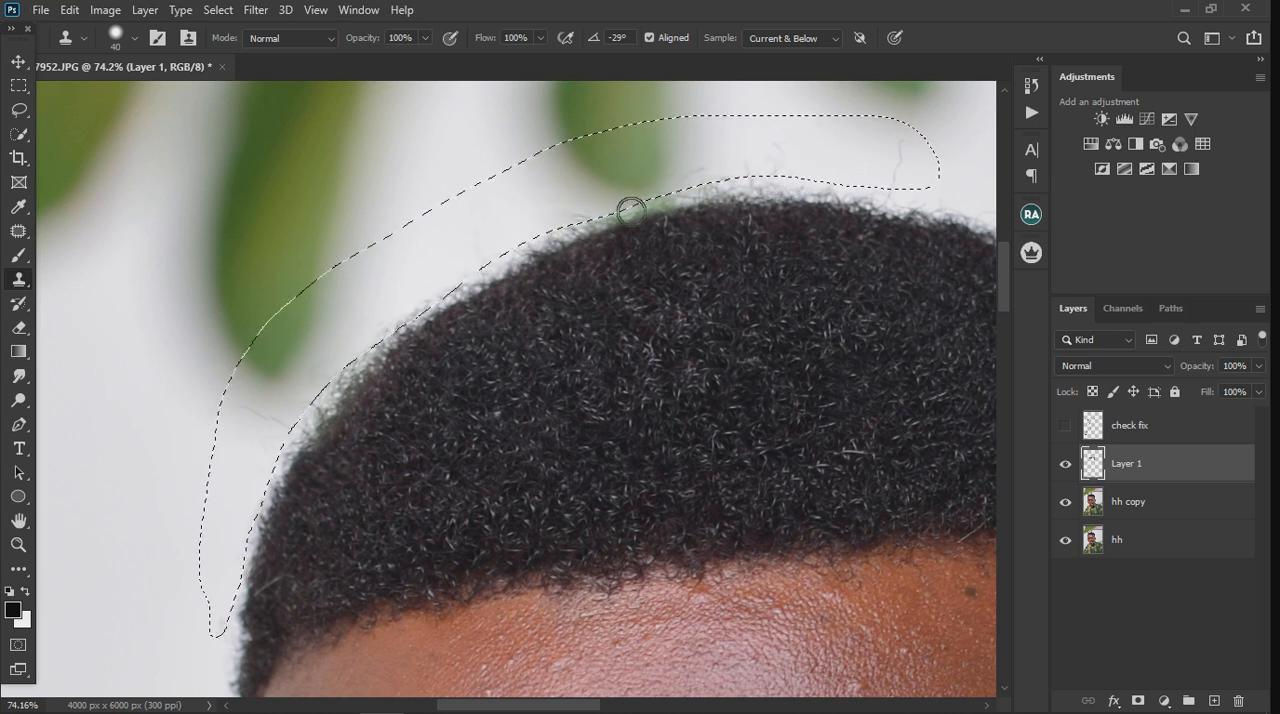
key("ctrl+alt+z")
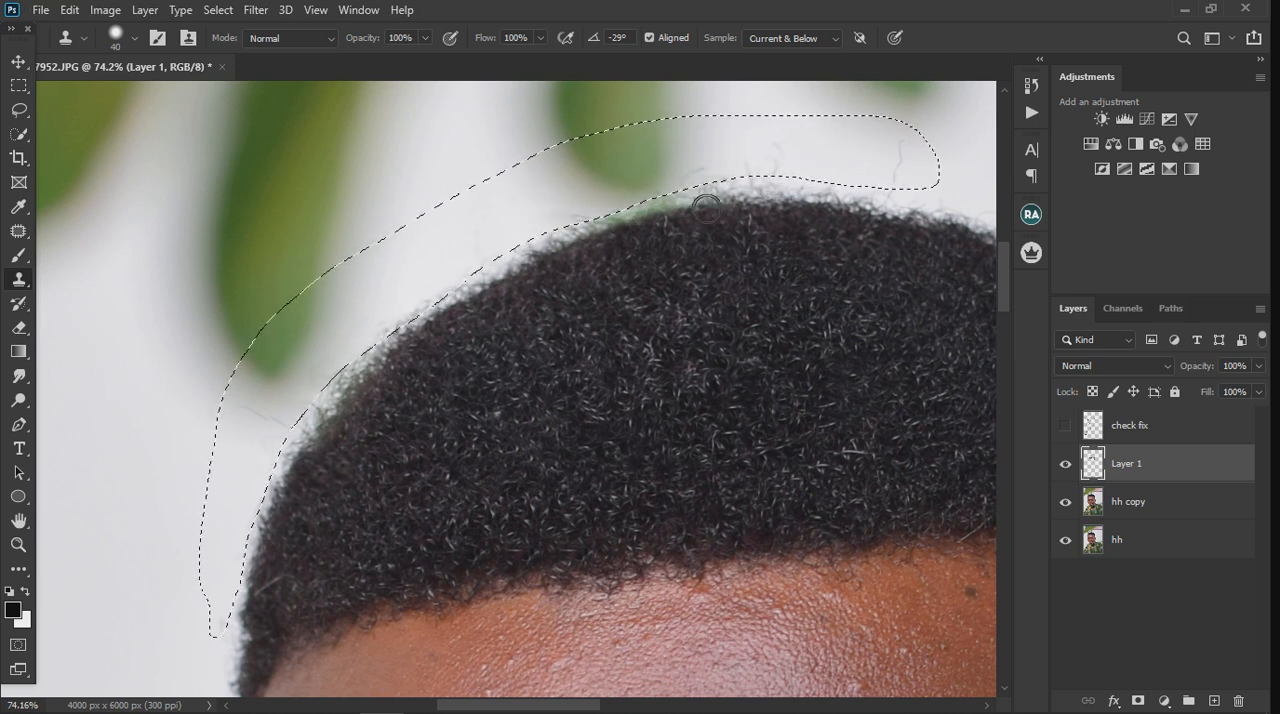
mouse_move(920, 160)
left_mouse_down()
mouse_move(904, 191)
mouse_move(862, 193)
left_mouse_up()
key("ctrl+alt+z")
Step: Clone clean white wall over the stray hairs above the crown and along the hair's outer edge, within the selected band
left_click(858, 169, "alt")
left_click_drag(897, 155, 903, 200)
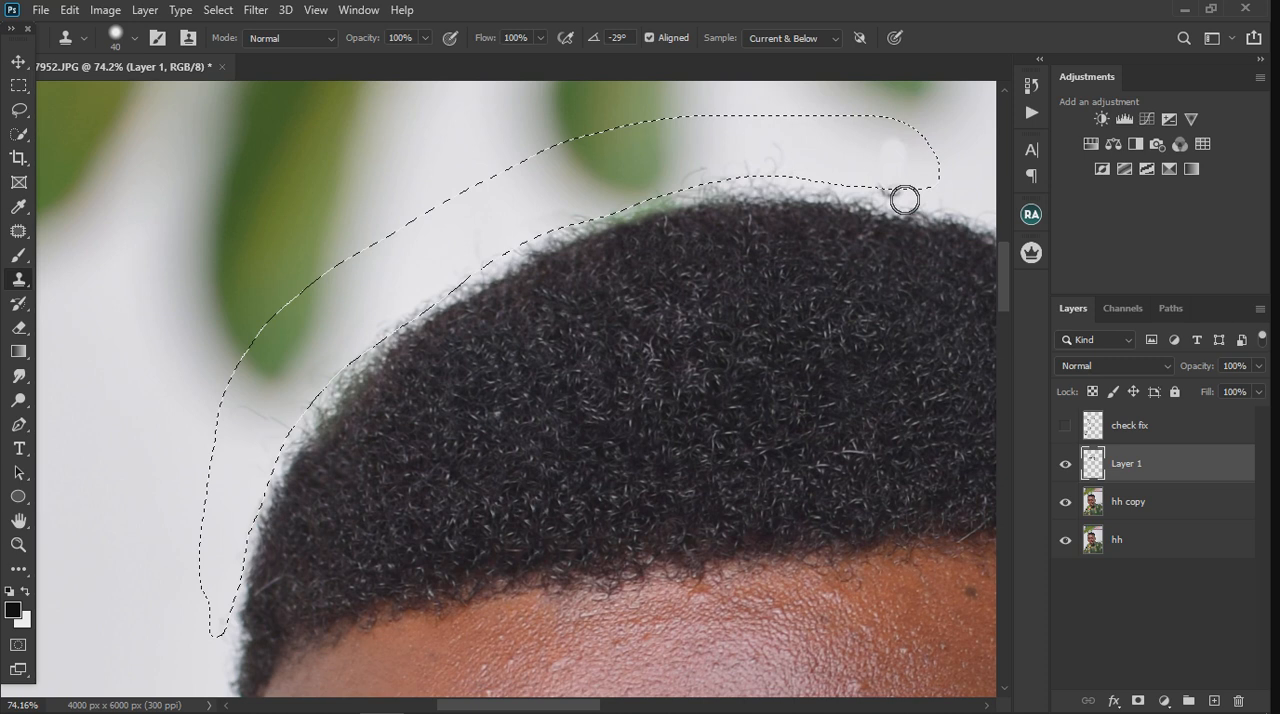
left_click(823, 166, "alt")
left_click_drag(780, 186, 700, 194)
mouse_move(700, 194)
left_mouse_down()
mouse_move(770, 190)
mouse_move(801, 171)
mouse_move(726, 187)
mouse_move(761, 172)
mouse_move(726, 189)
left_mouse_up()
left_click(826, 157, "alt")
left_click(799, 149, "alt")
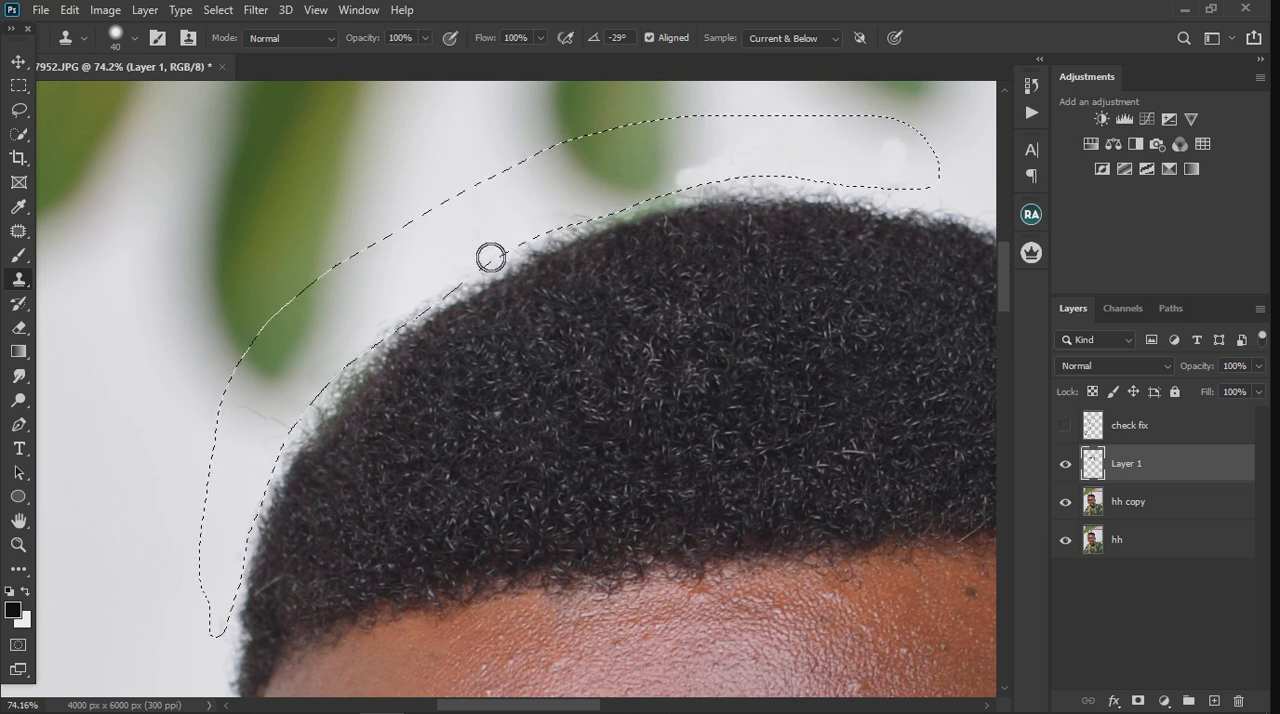
left_click(427, 267, "alt")
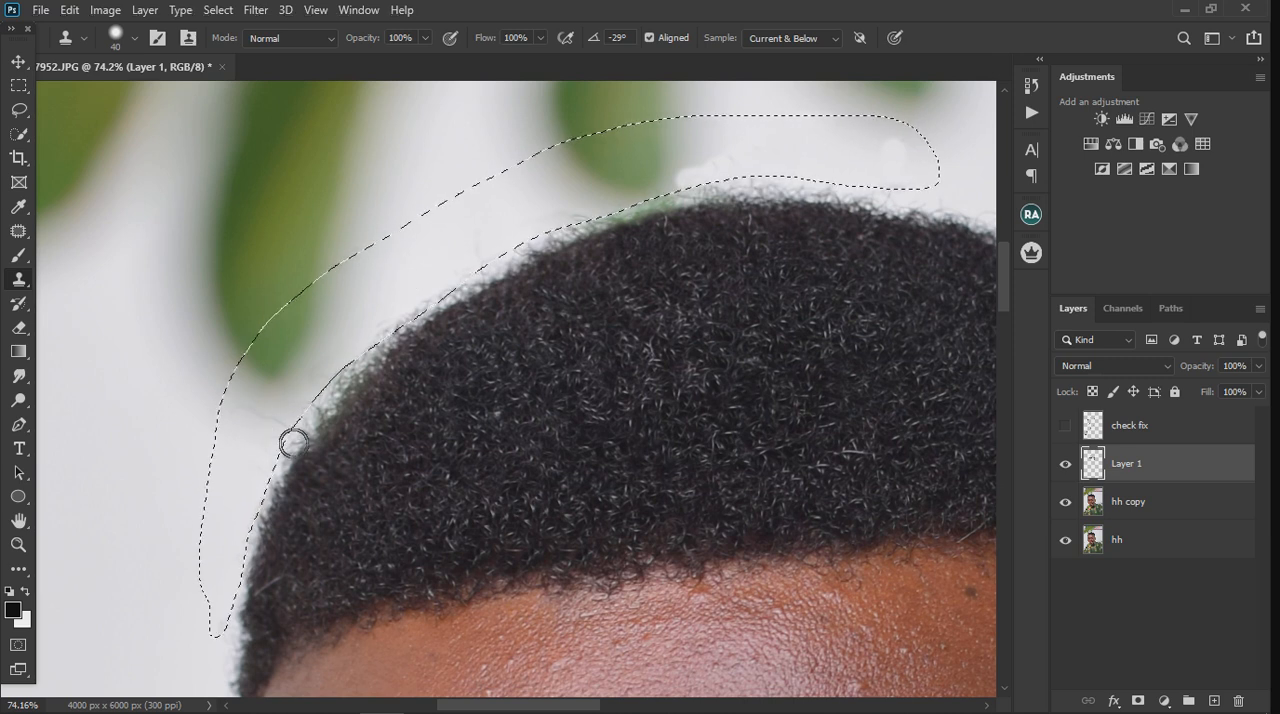
scroll(288, 448, "down", 3)
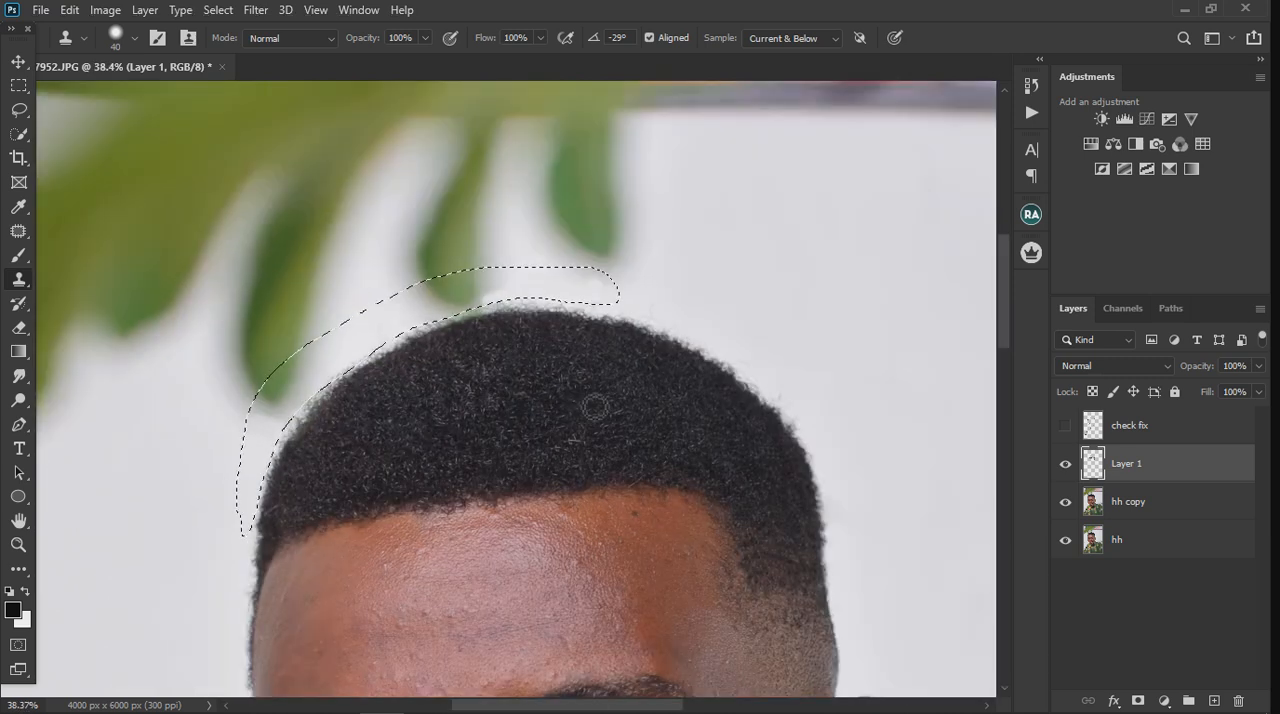
left_click(625, 280, "alt")
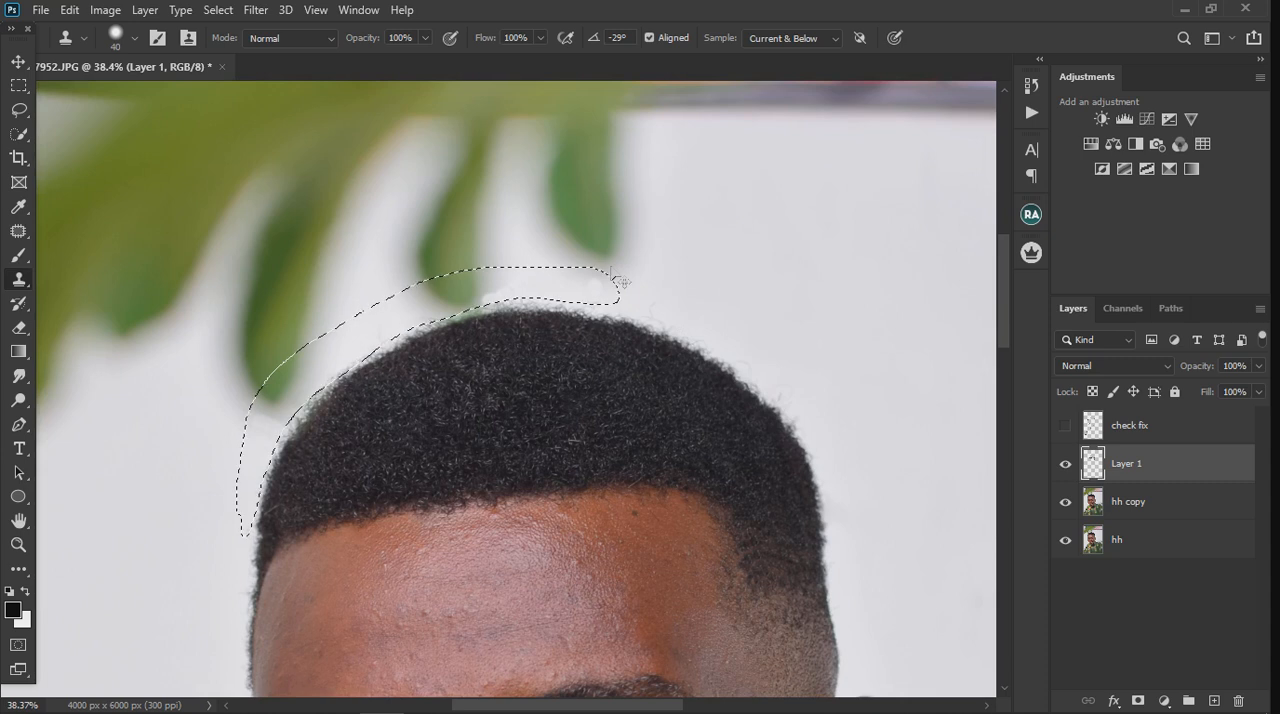
Step: Blend the cloned background above the crown with the Mixer Brush, and clear the selection
left_click(18, 255)
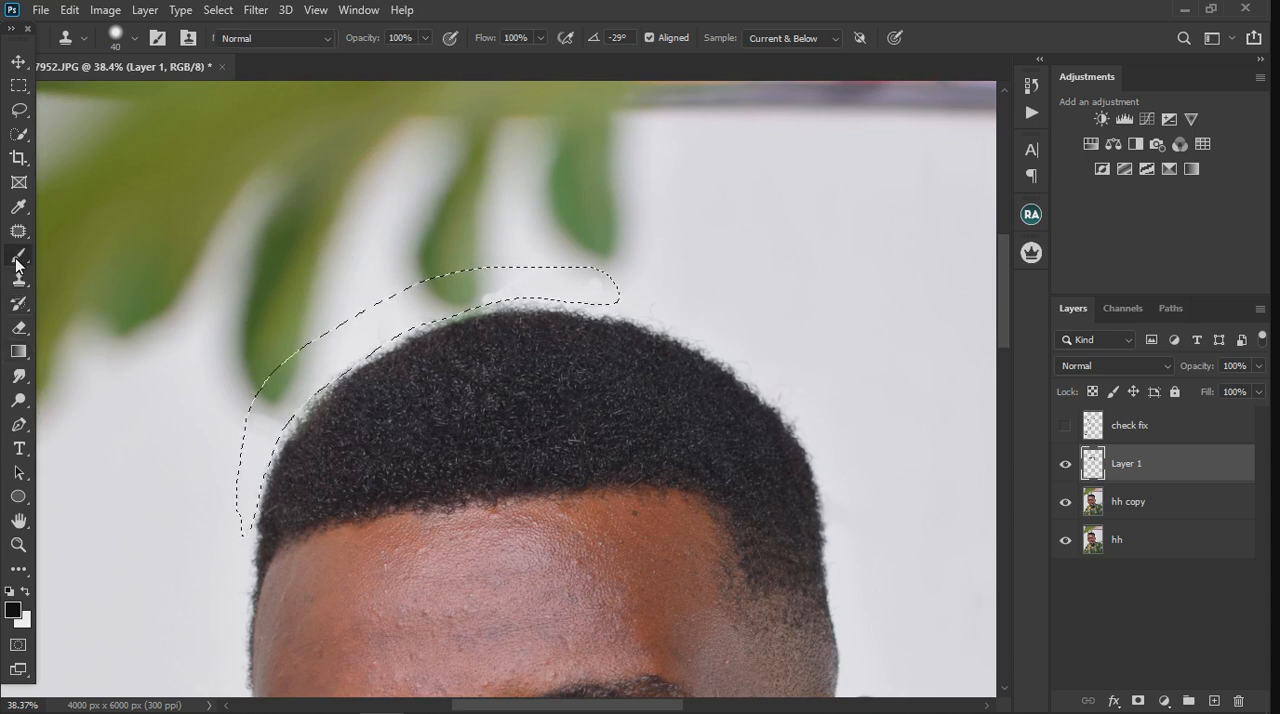
right_click(18, 255)
left_click(120, 309)
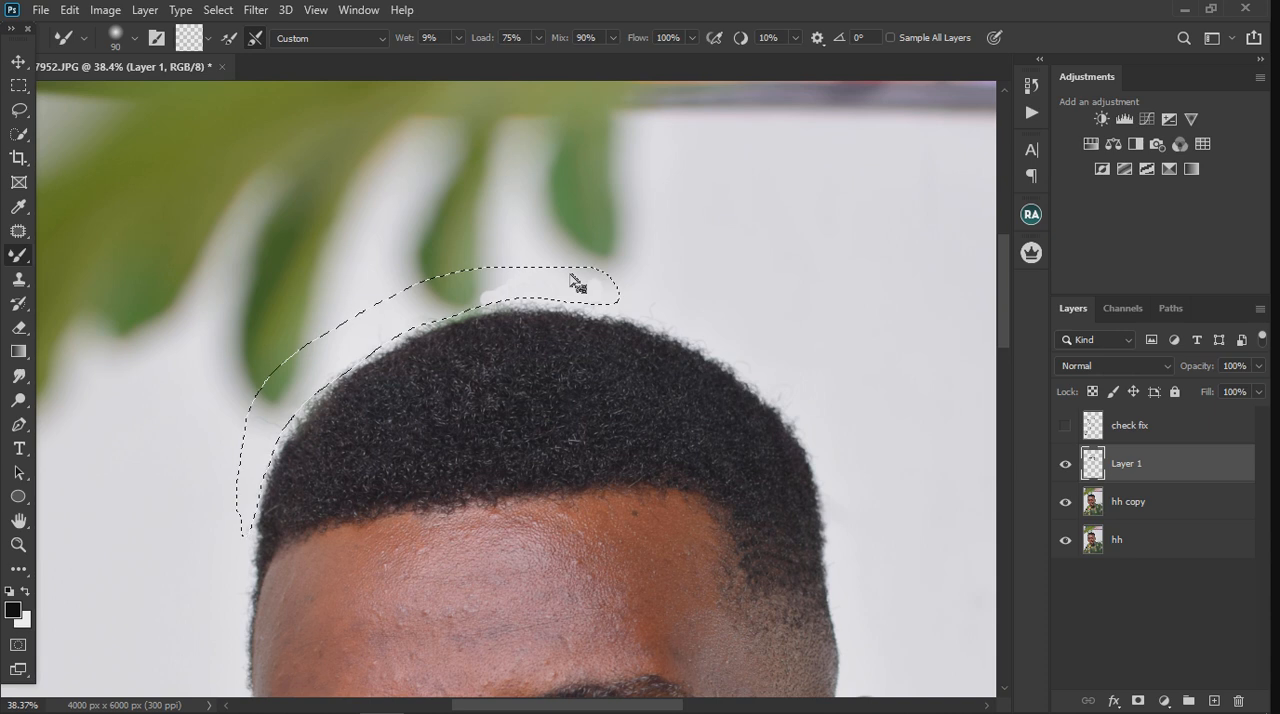
left_click_drag(584, 289, 541, 293)
left_click(18, 62)
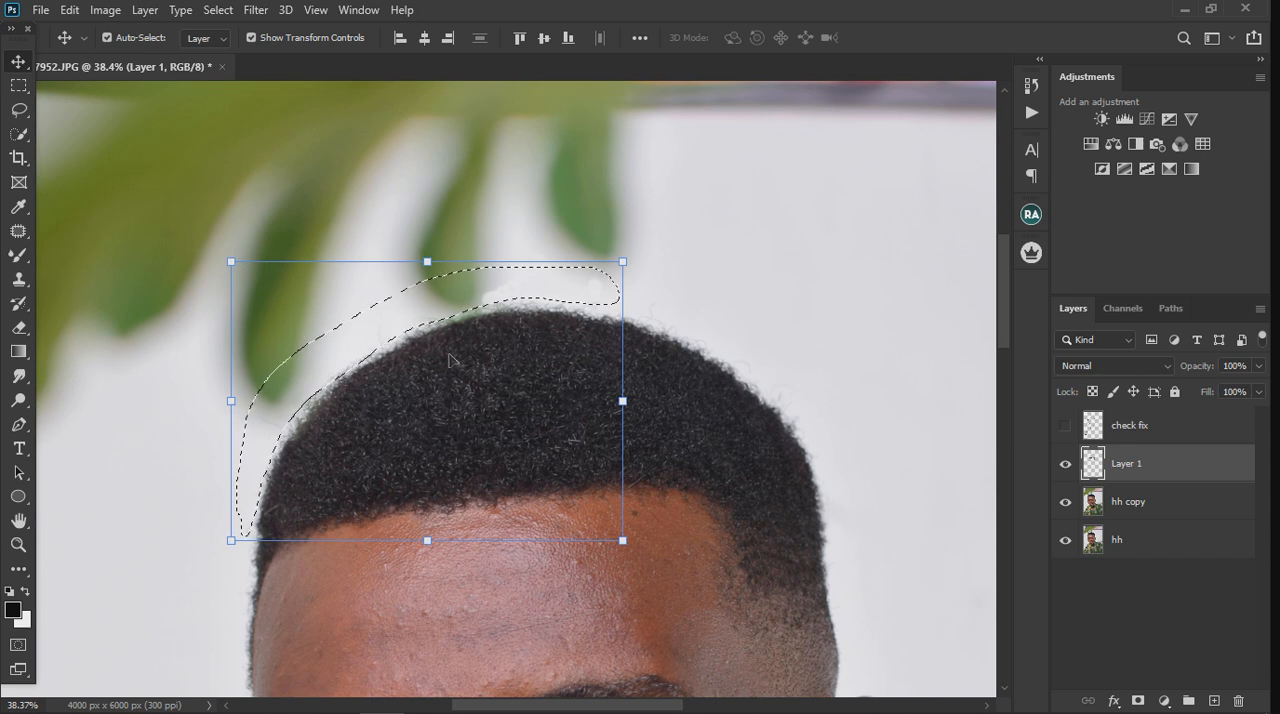
key("ctrl+d")
scroll(588, 352, "down", 4)
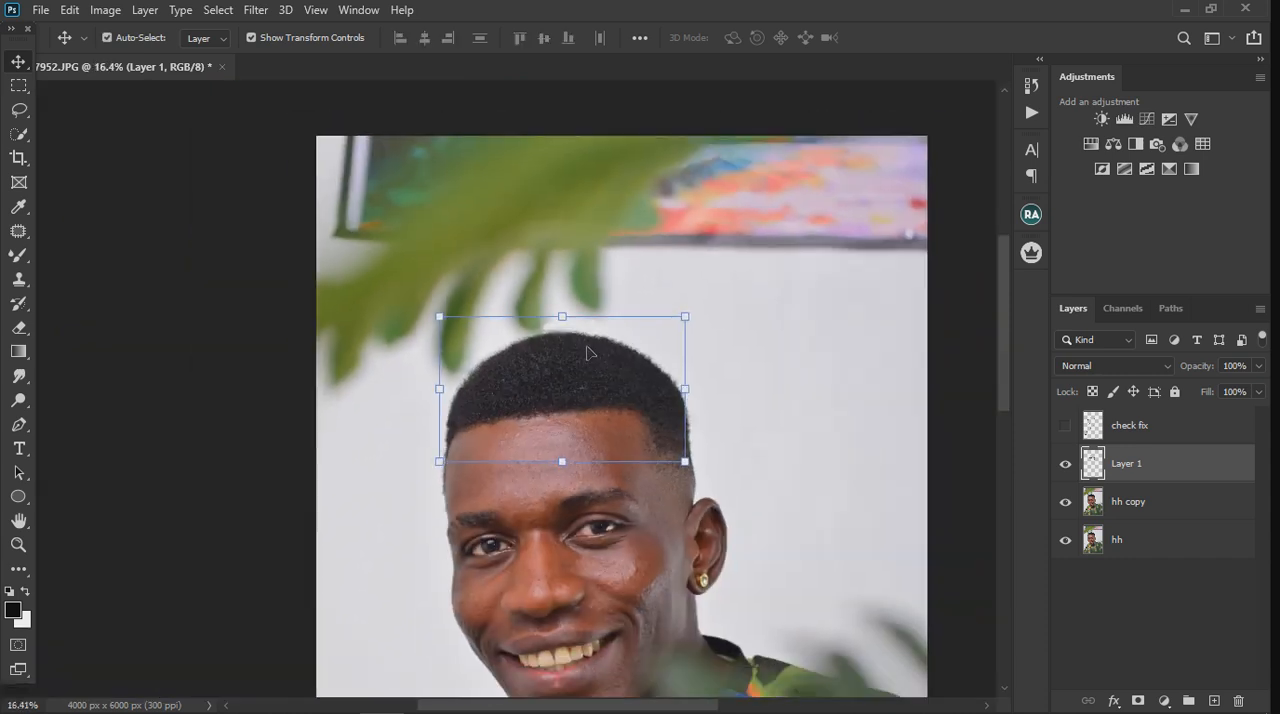
scroll(588, 352, "down", 3)
Step: Lasso the faded hair at the temple above the ear with a 5 px feather, and activate the Clone Stamp tool
scroll(512, 298, "up", 5)
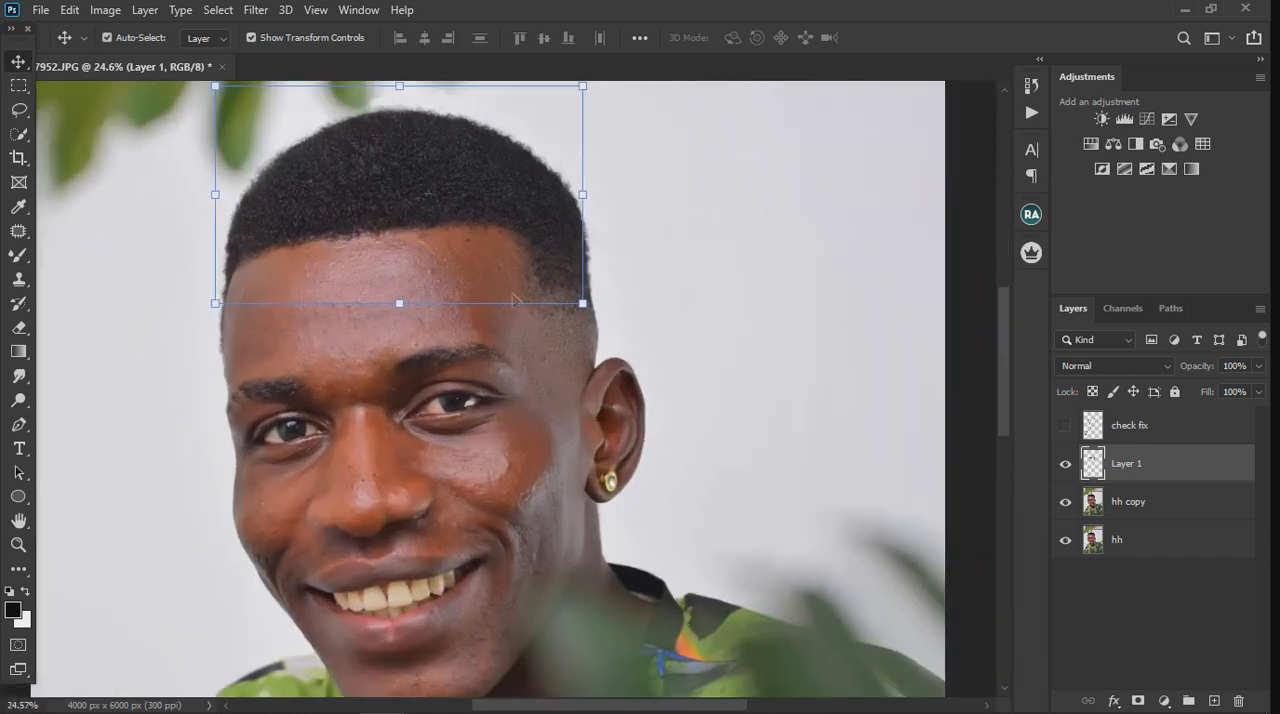
scroll(537, 240, "up", 2)
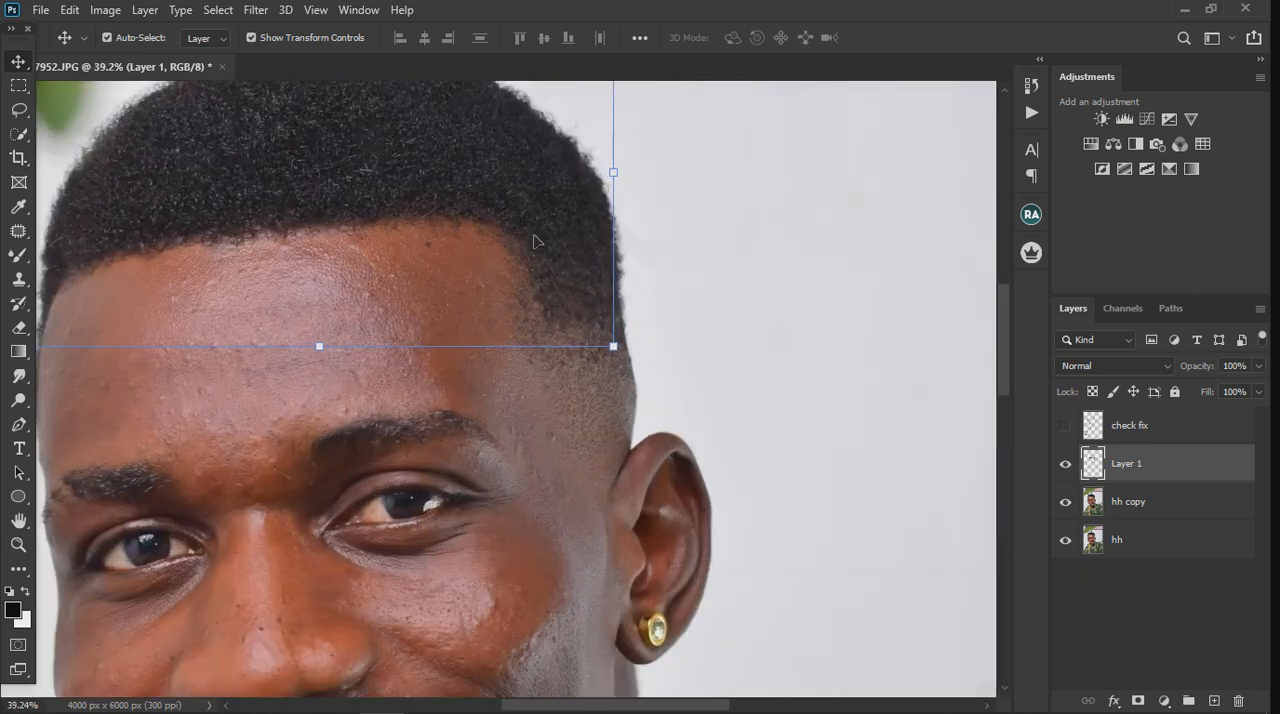
left_click(18, 111)
scroll(537, 312, "up", 2)
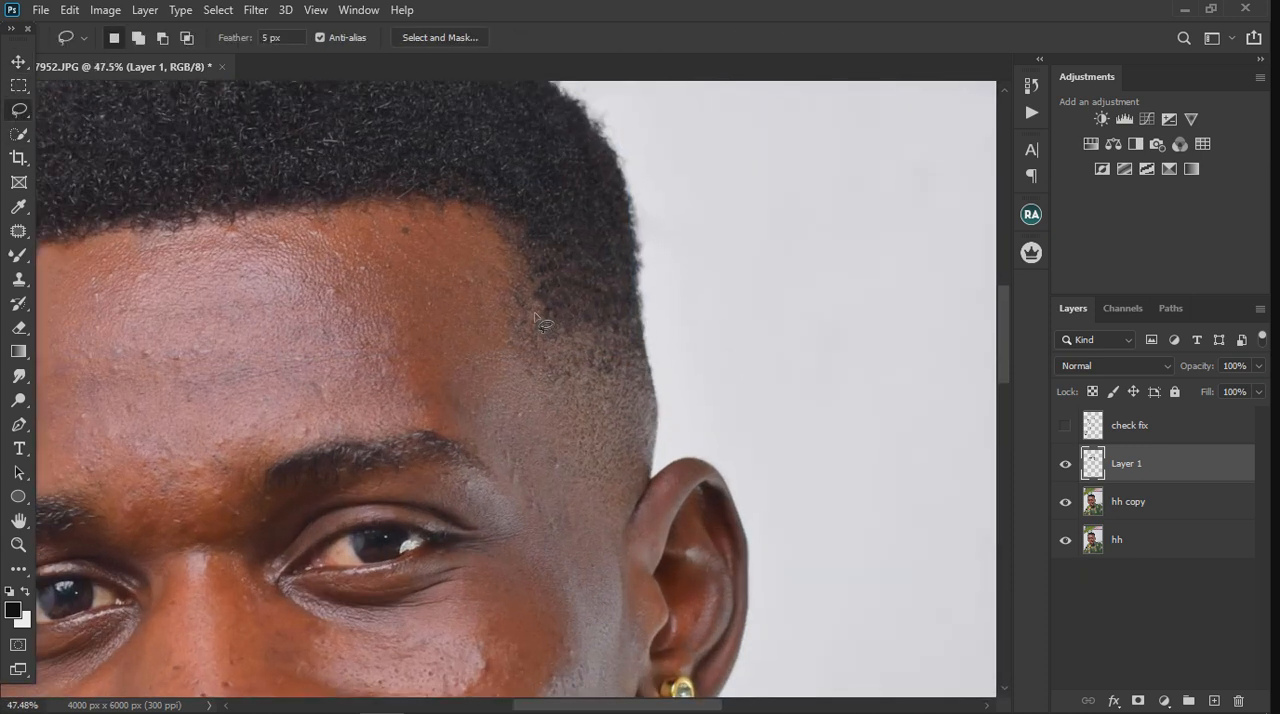
scroll(537, 312, "up", 2)
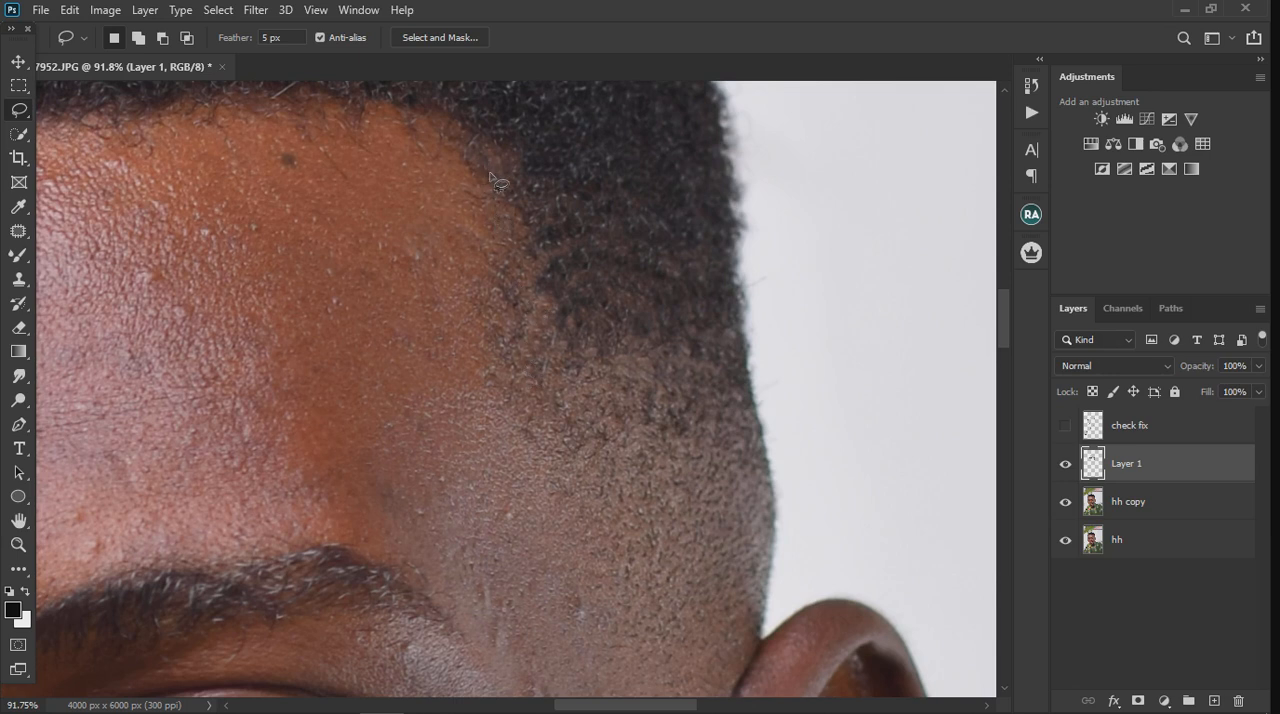
mouse_move(491, 175)
left_mouse_down()
mouse_move(503, 426)
mouse_move(623, 563)
mouse_move(633, 617)
mouse_move(690, 613)
mouse_move(768, 574)
mouse_move(780, 508)
mouse_move(753, 295)
mouse_move(703, 150)
mouse_move(662, 118)
mouse_move(570, 101)
mouse_move(383, 100)
mouse_move(396, 122)
mouse_move(490, 137)
mouse_move(503, 215)
left_mouse_up()
scroll(531, 277, "down", 3)
scroll(533, 282, "down", 3)
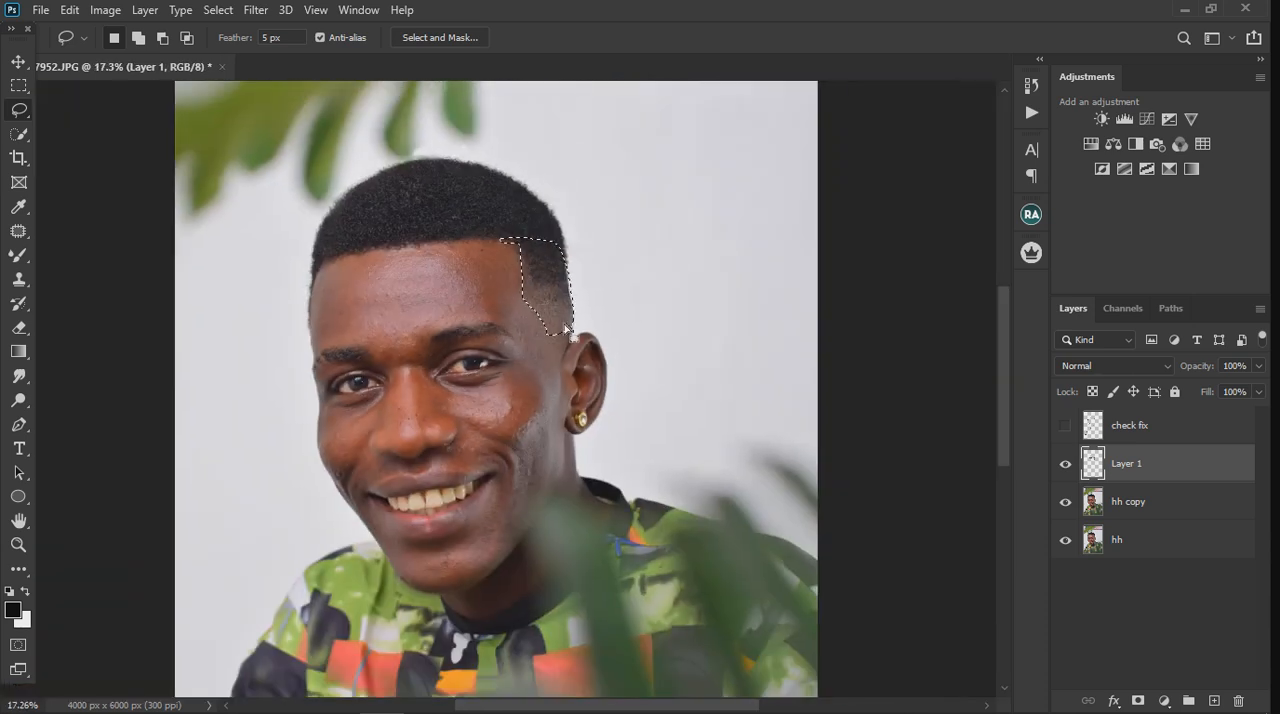
scroll(556, 252, "up", 3)
scroll(553, 250, "up", 5)
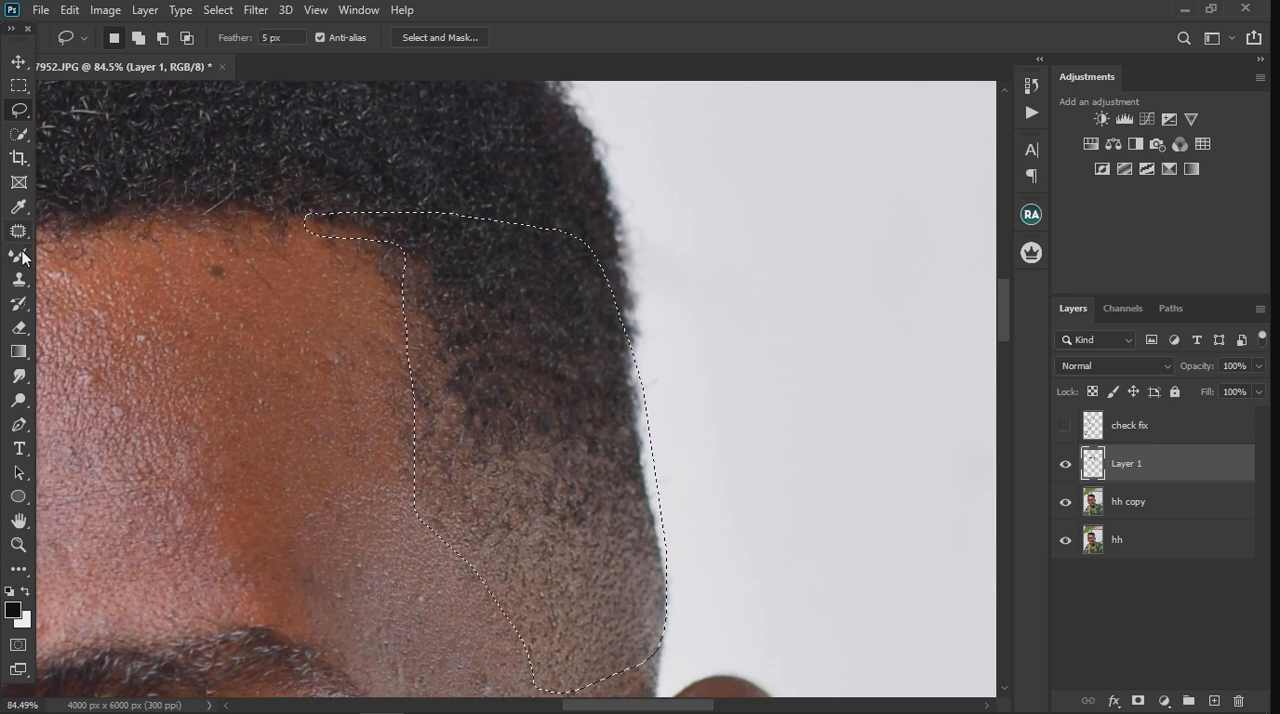
left_click(19, 280)
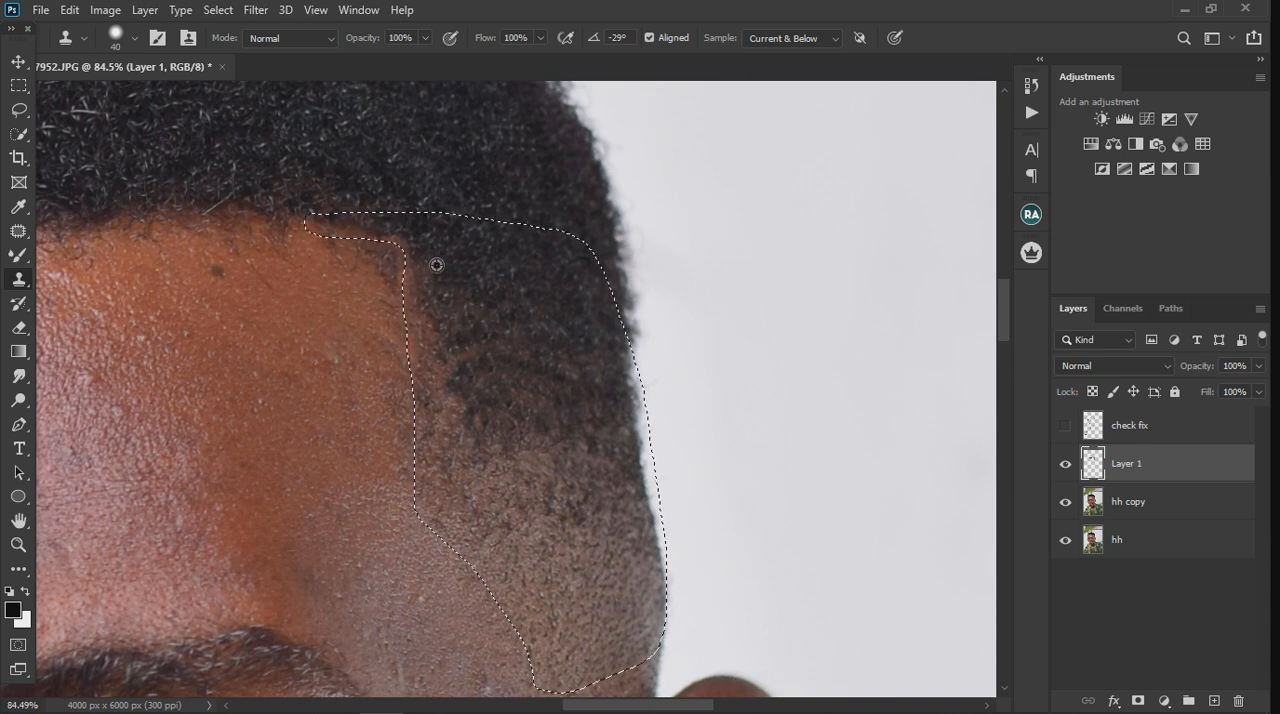
Step: Clone dark hair down over the sparse temple hair inside the selection, filling it up to a straight hairline edge
mouse_move(434, 263)
left_mouse_down()
mouse_move(433, 407)
mouse_move(449, 360)
mouse_move(437, 332)
mouse_move(436, 436)
mouse_move(459, 369)
mouse_move(440, 392)
mouse_move(442, 470)
left_mouse_up()
left_click(509, 347, "alt")
mouse_move(447, 393)
left_mouse_down()
mouse_move(462, 383)
mouse_move(439, 448)
mouse_move(465, 445)
mouse_move(451, 329)
left_mouse_up()
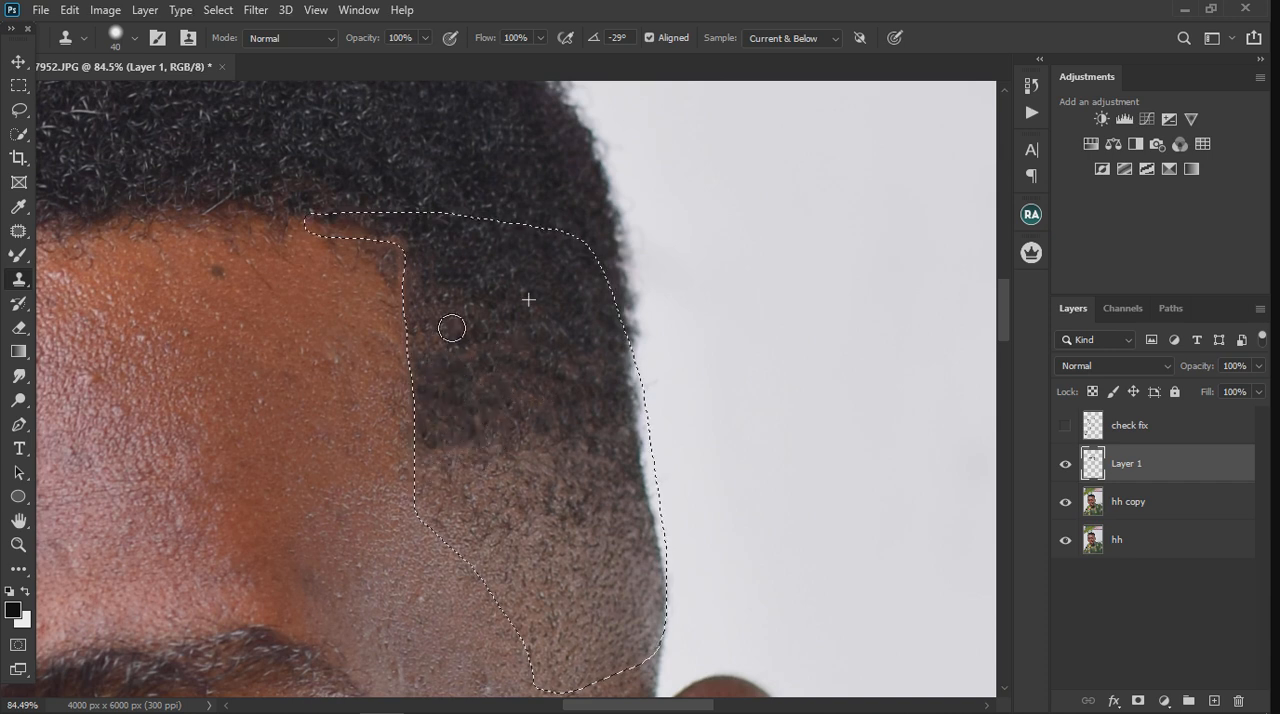
left_click_drag(551, 346, 553, 360)
key("ctrl+z")
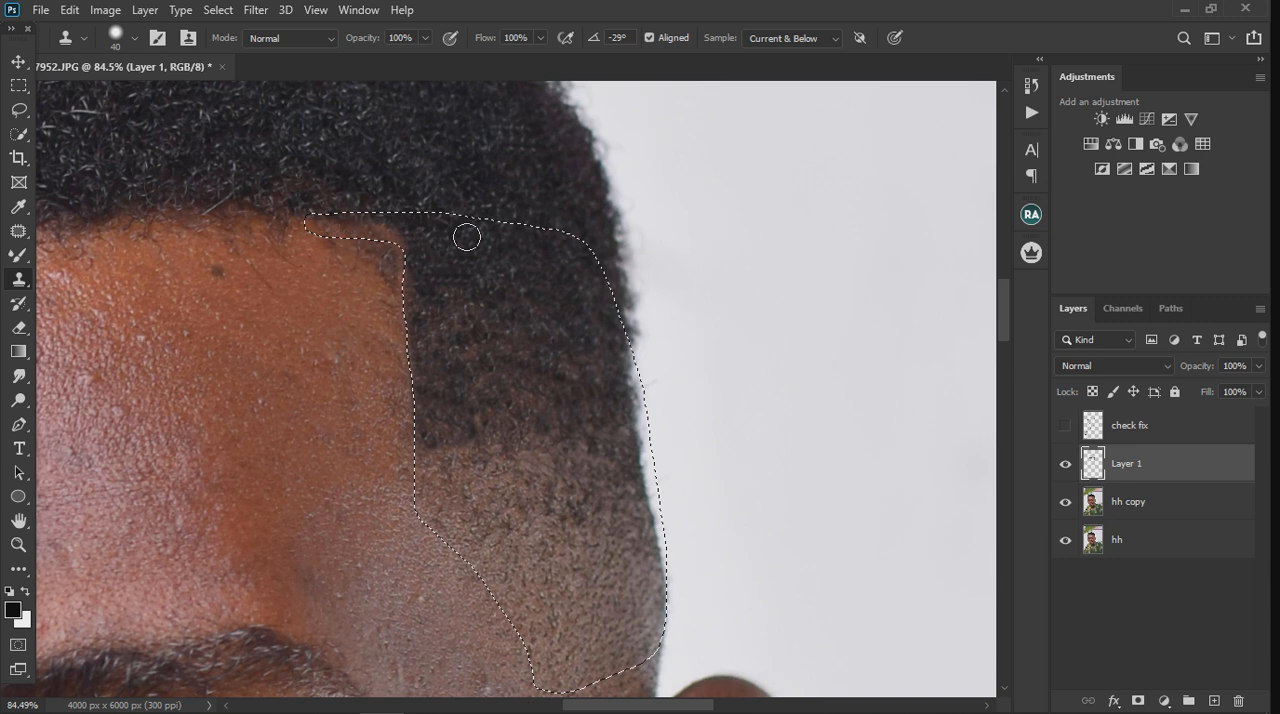
scroll(530, 292, "down", 4)
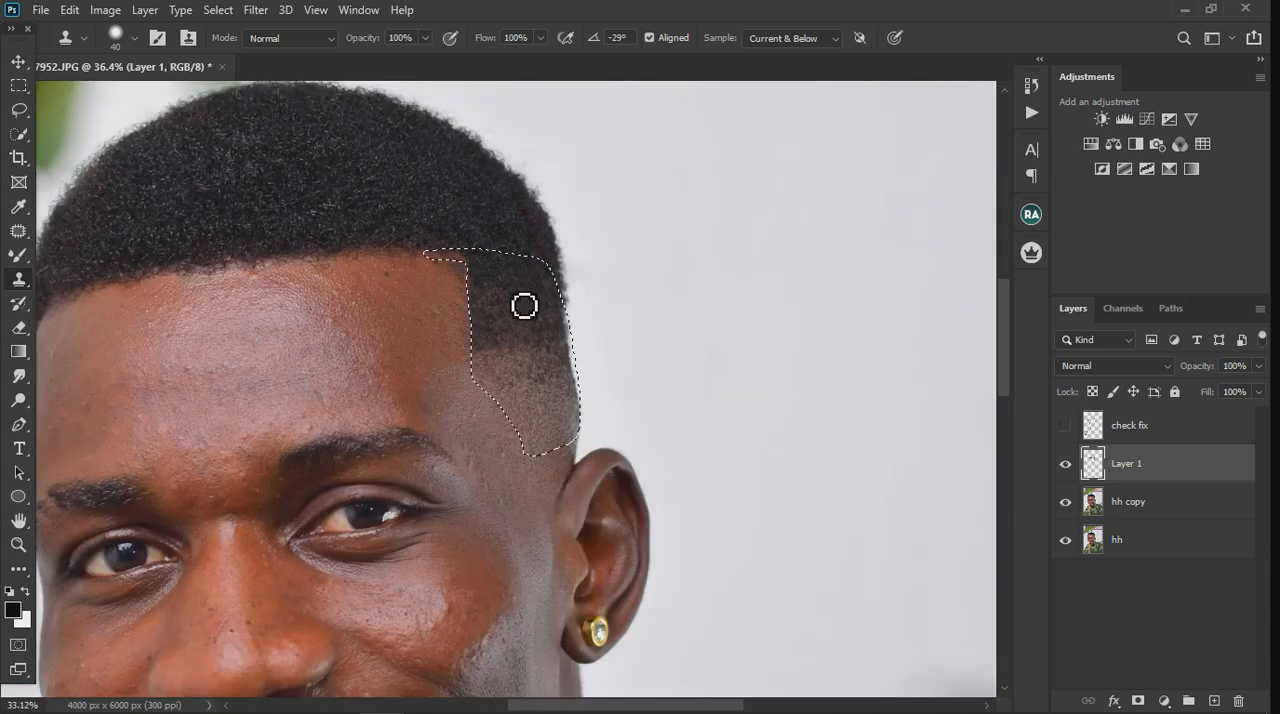
scroll(525, 277, "up", 6)
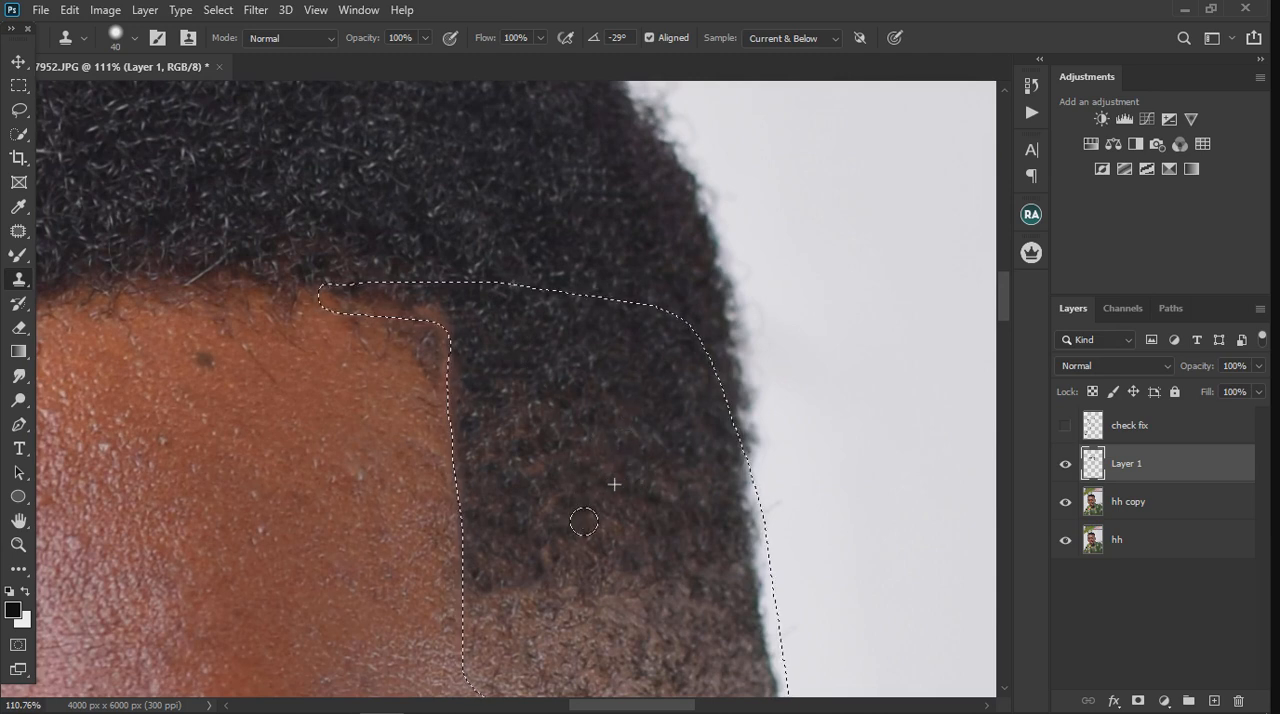
Step: Clone over the transition between the dark hair and the short fade inside the temple selection
mouse_move(658, 550)
left_mouse_down()
mouse_move(648, 576)
mouse_move(668, 608)
left_mouse_up()
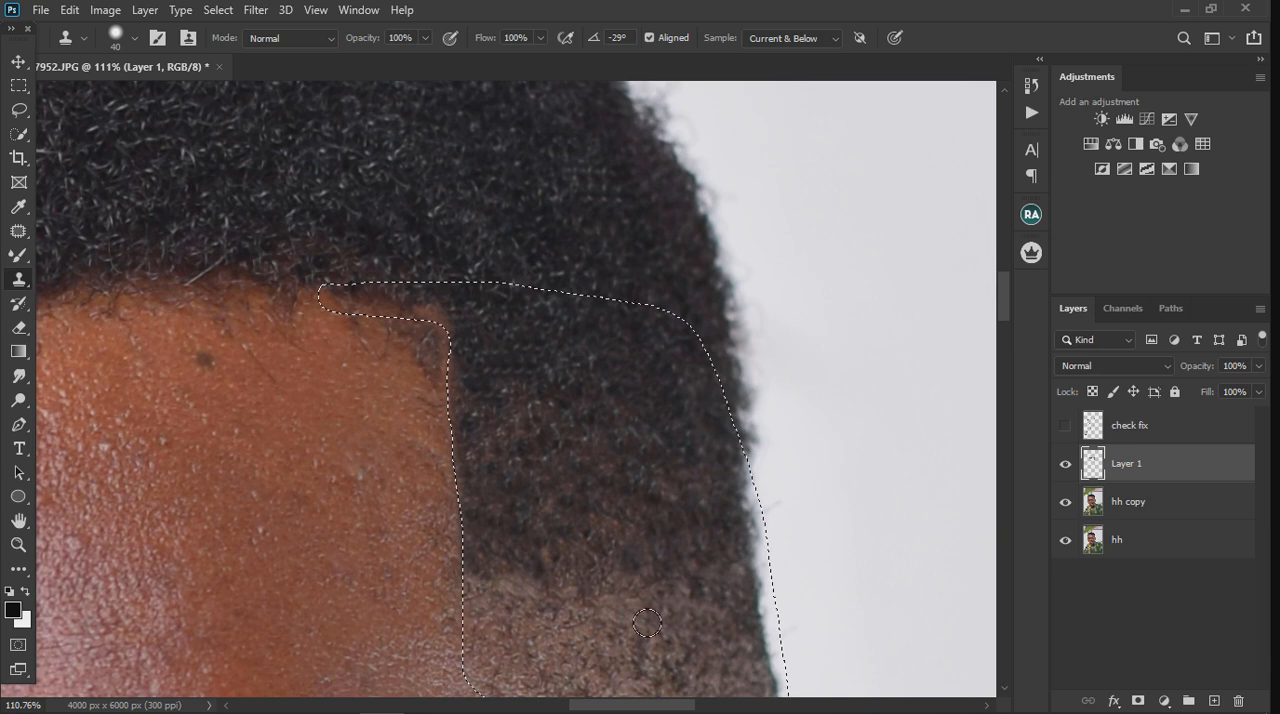
scroll(665, 478, "down", 2)
mouse_move(647, 555)
left_mouse_down()
mouse_move(563, 578)
mouse_move(497, 566)
left_mouse_up()
mouse_move(630, 600)
left_mouse_down()
mouse_move(670, 620)
mouse_move(689, 606)
mouse_move(602, 562)
left_mouse_up()
scroll(608, 462, "down", 5)
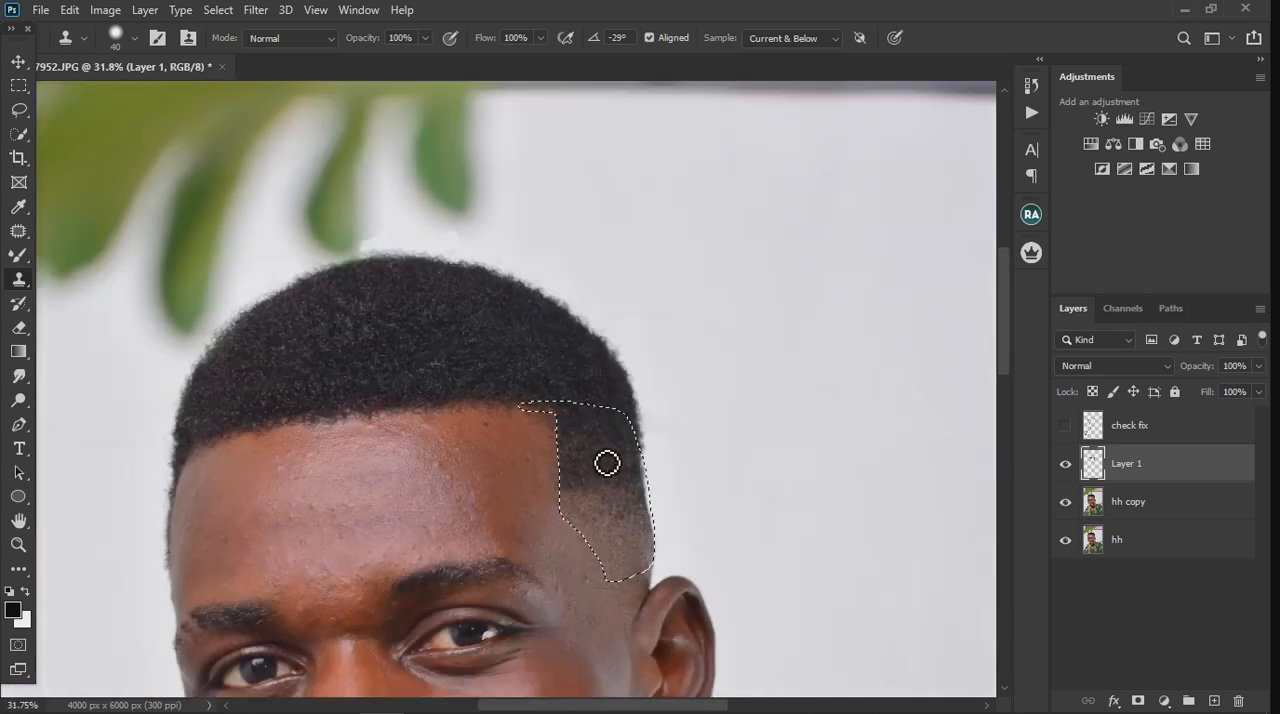
Step: Invert the selection and clone forehead skin over the stray hairs beside the temple's straight hairline edge
left_click(215, 12)
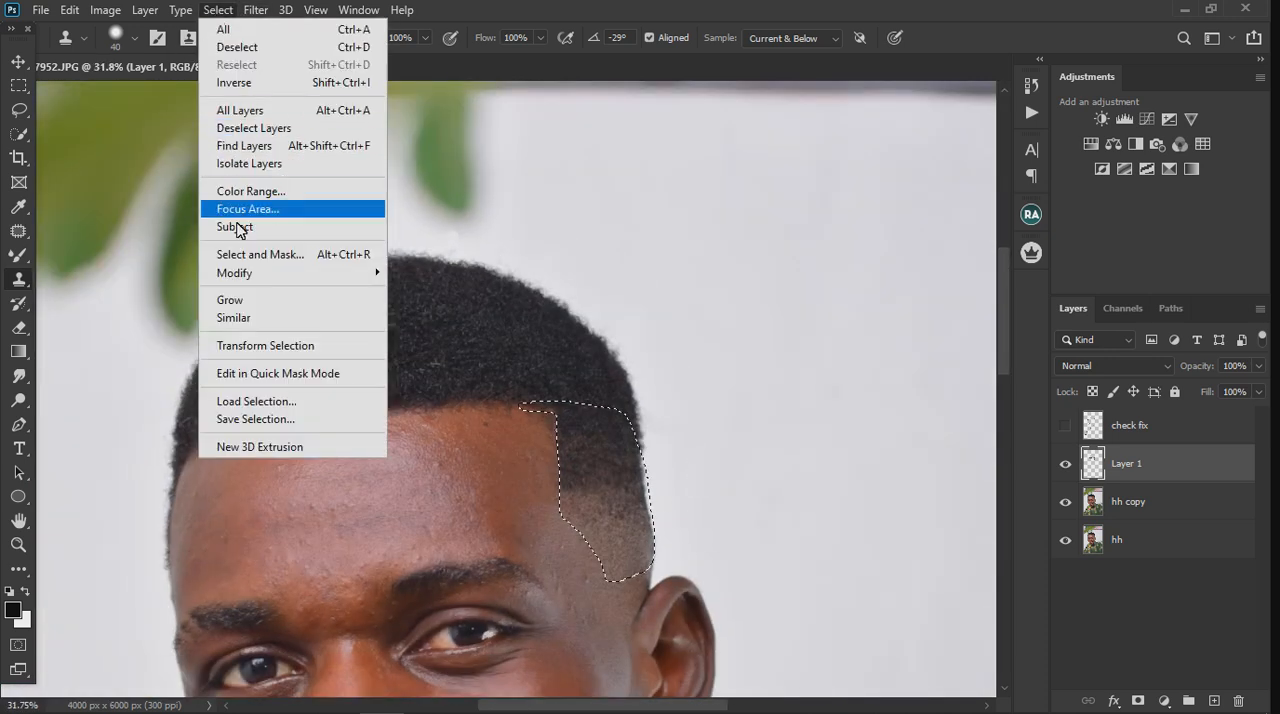
left_click(245, 84)
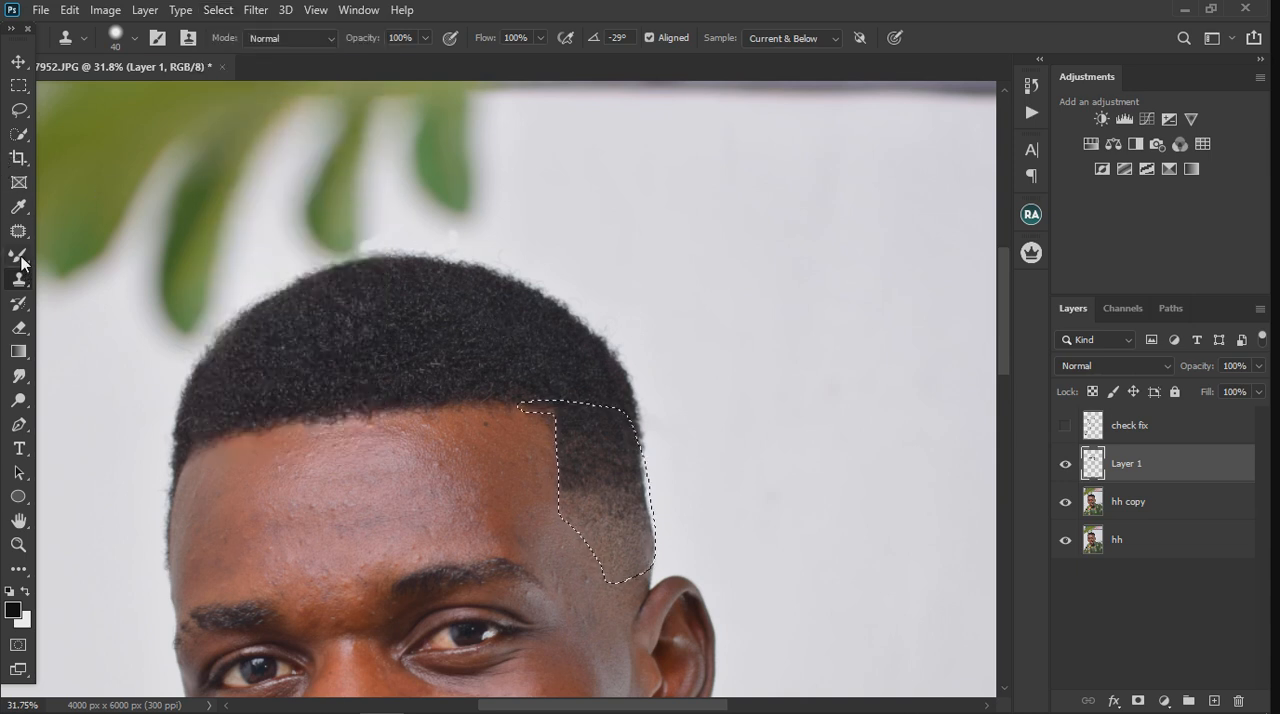
scroll(566, 468, "up", 5)
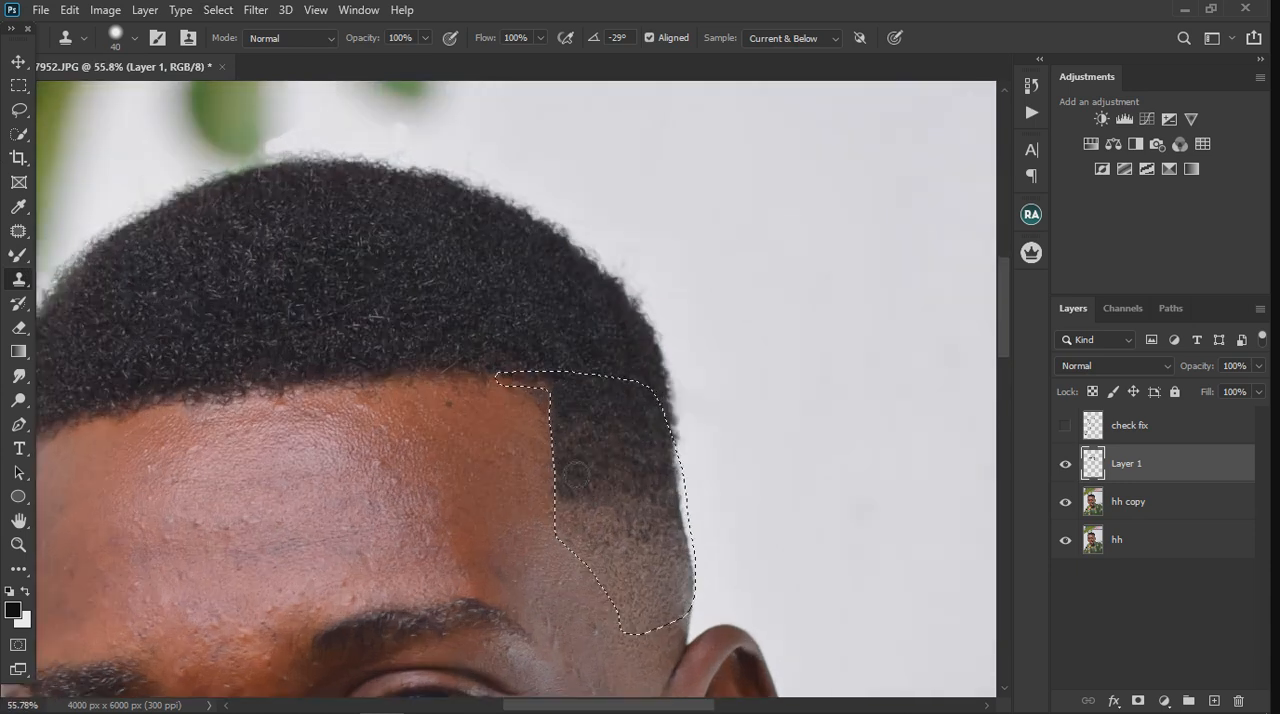
left_click(524, 532, "alt")
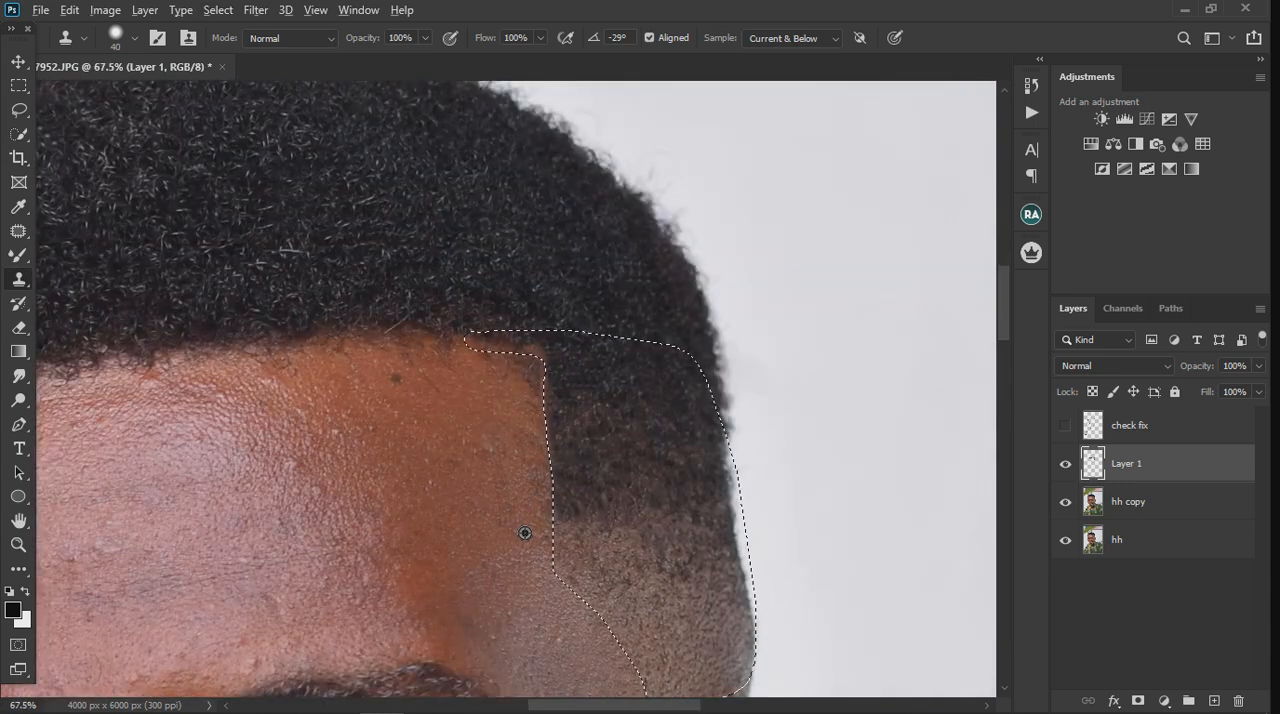
left_click_drag(566, 555, 562, 508)
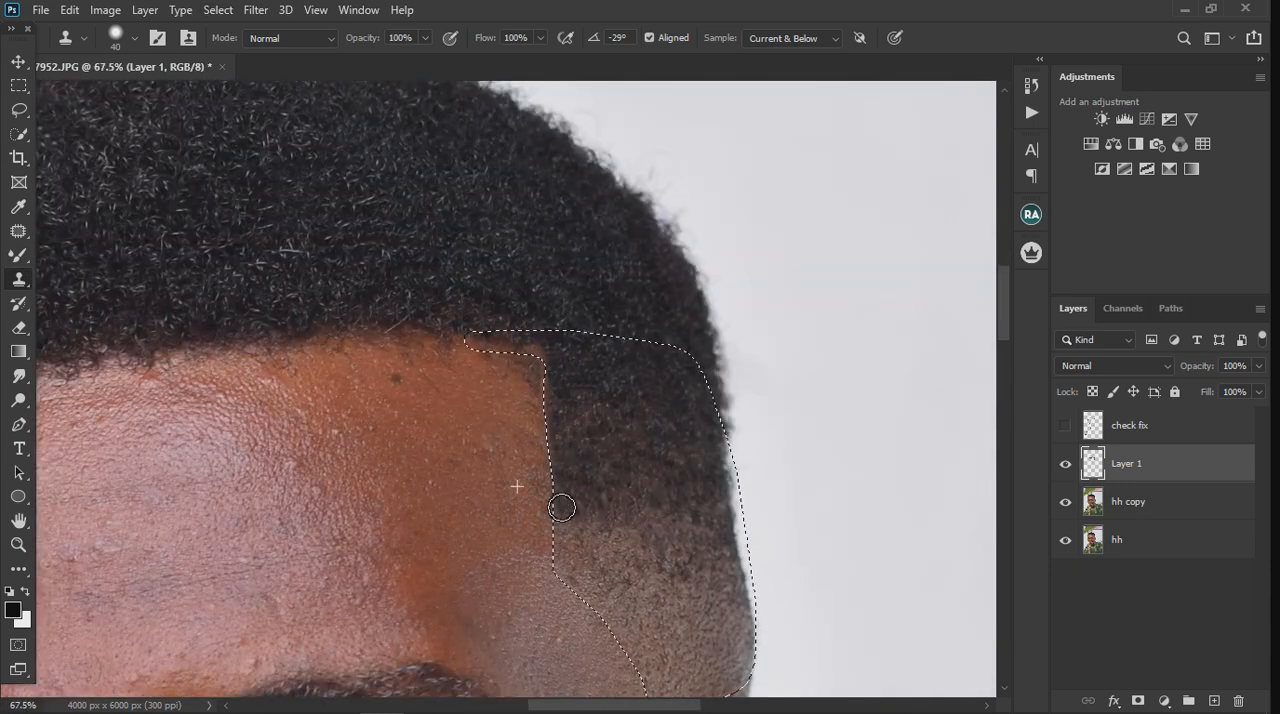
mouse_move(551, 390)
left_mouse_down()
mouse_move(551, 371)
mouse_move(540, 406)
mouse_move(520, 370)
mouse_move(491, 366)
mouse_move(480, 417)
mouse_move(513, 424)
mouse_move(542, 370)
left_mouse_up()
left_click(530, 382, "alt")
left_click_drag(540, 430, 538, 447)
left_click(493, 480, "alt")
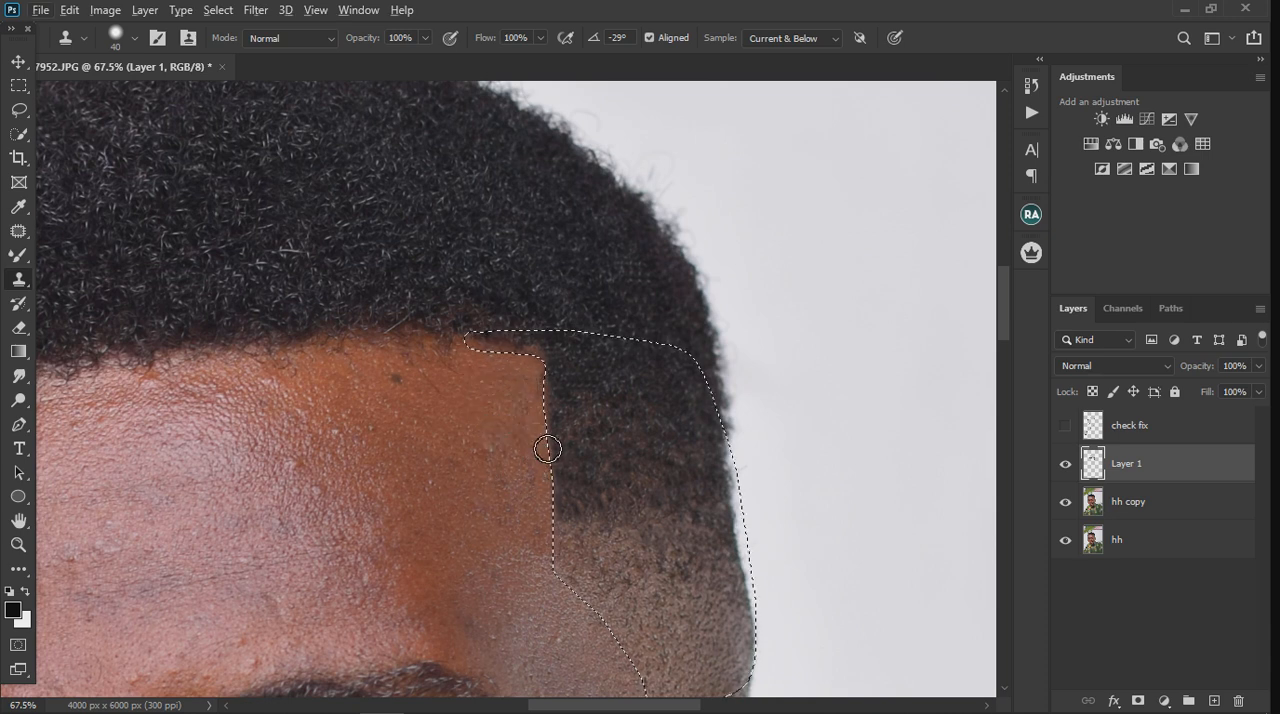
scroll(548, 449, "down", 4)
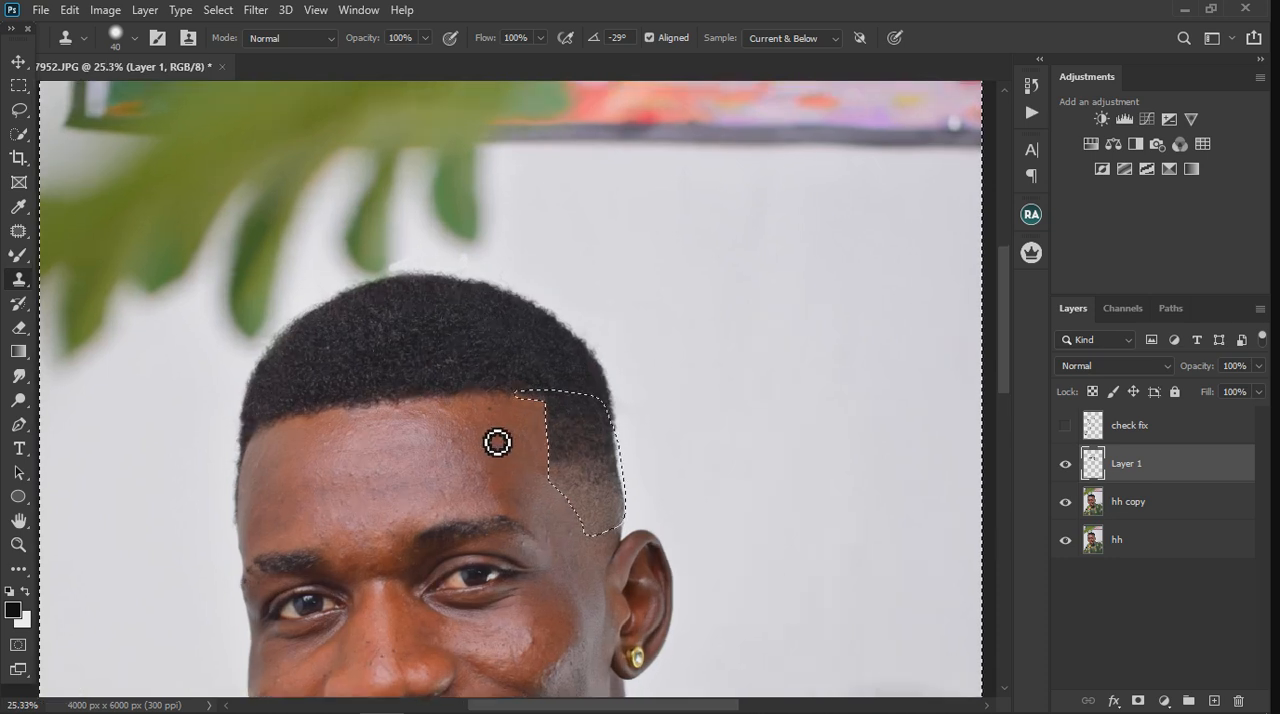
scroll(497, 442, "up", 1)
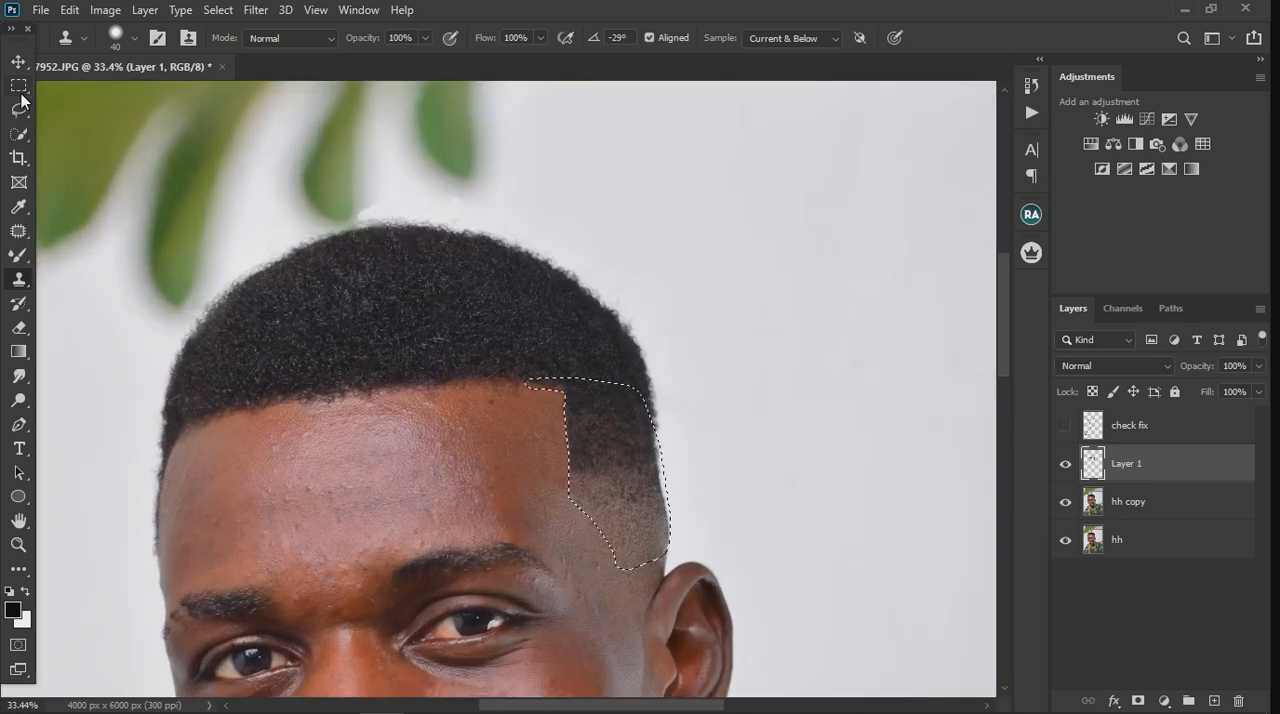
Step: Lasso a strip of the upper forehead just below the front hairline with a 5 px feather
scroll(490, 291, "down", 2)
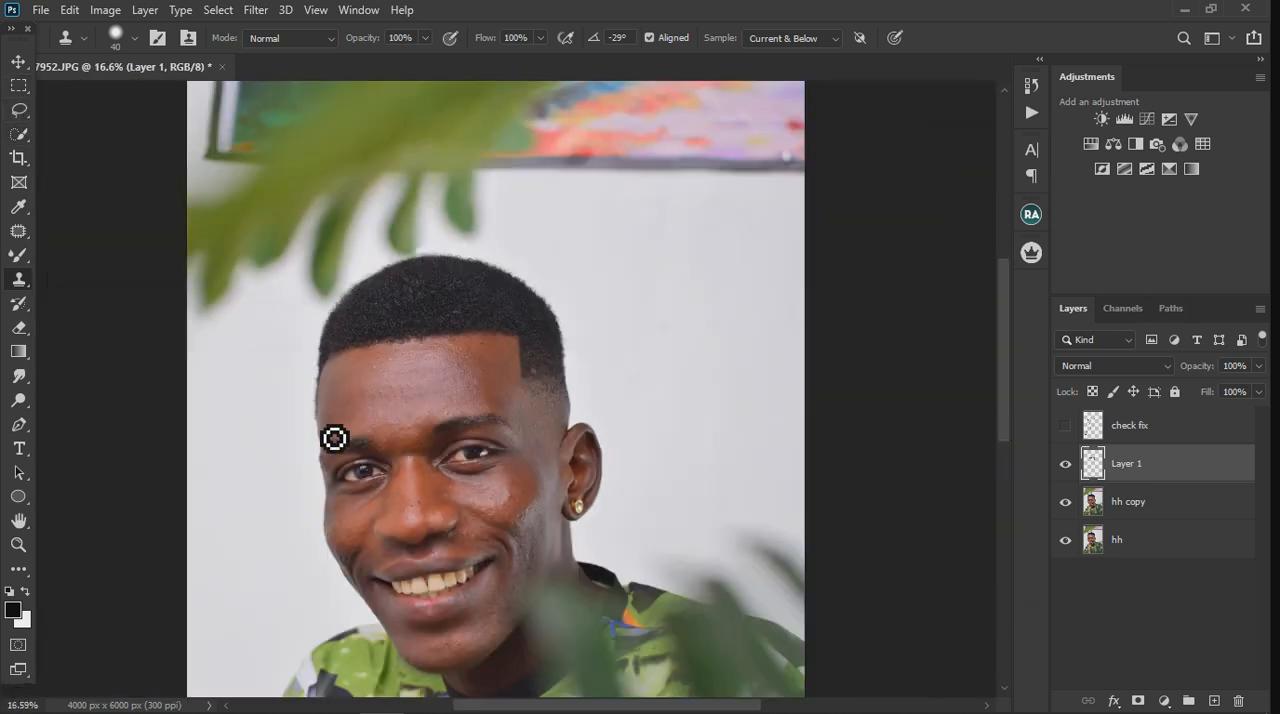
scroll(425, 352, "up", 1)
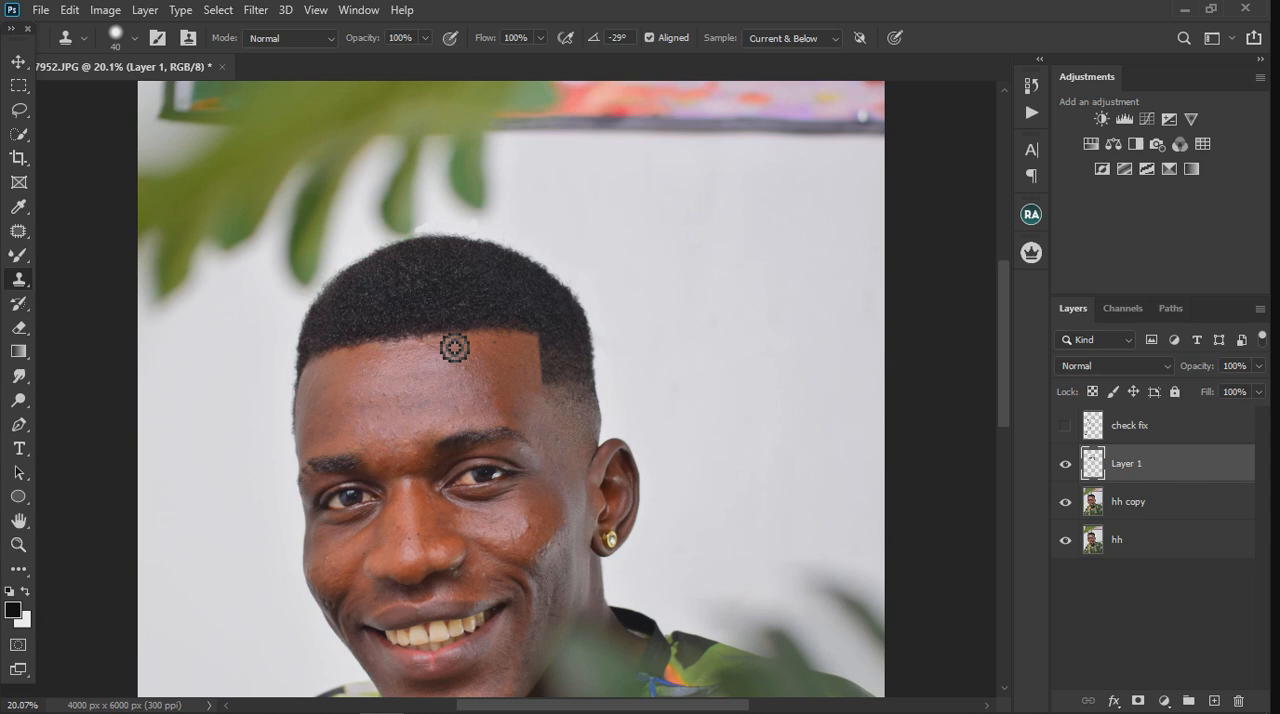
scroll(454, 347, "up", 4)
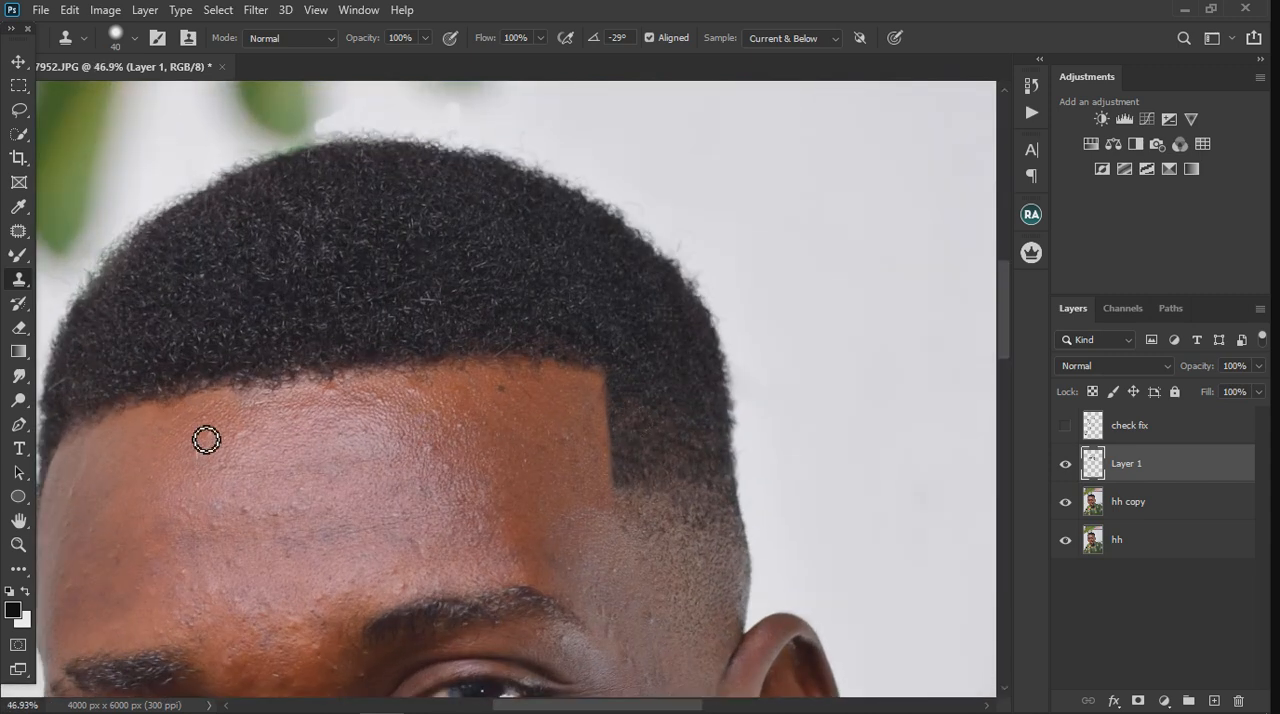
left_click(23, 115)
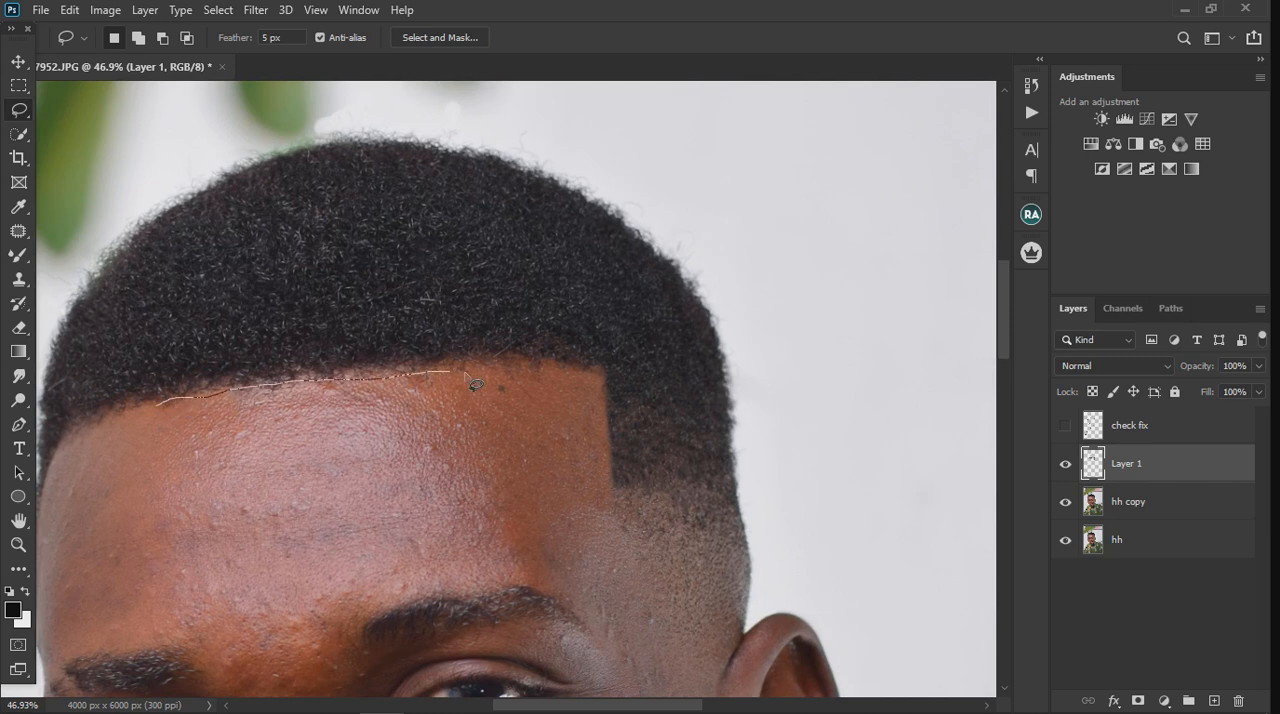
left_click_drag(545, 367, 557, 372)
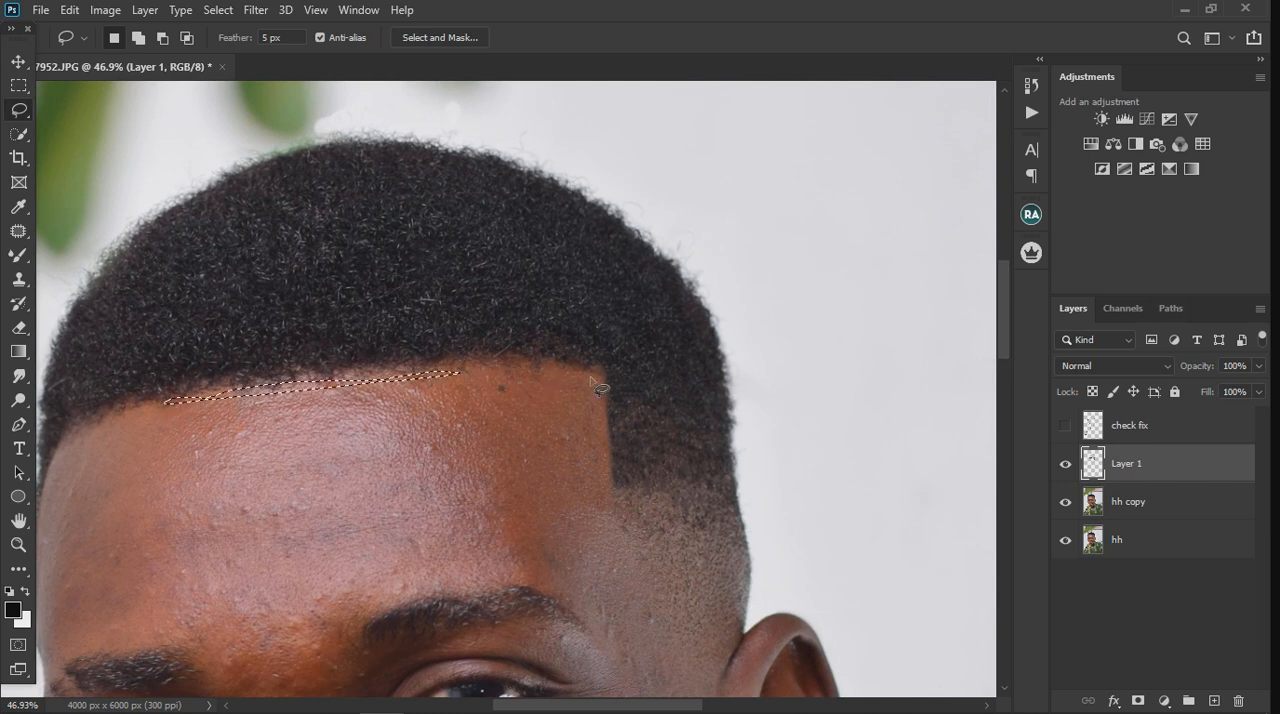
key("ctrl+d")
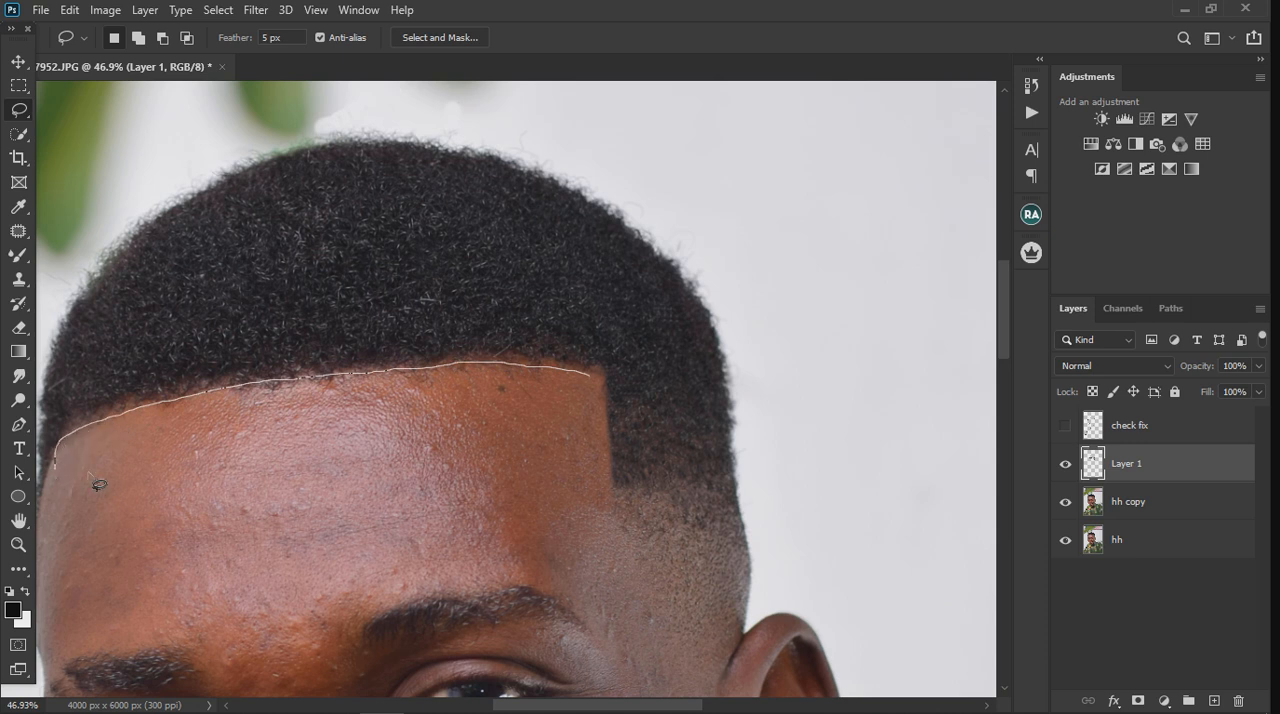
mouse_move(98, 485)
left_mouse_down()
mouse_move(253, 452)
mouse_move(413, 451)
mouse_move(600, 384)
left_mouse_up()
Step: Clone forehead skin over the stray hairs below the front hairline within the selection, and clear the selection
left_click(18, 279)
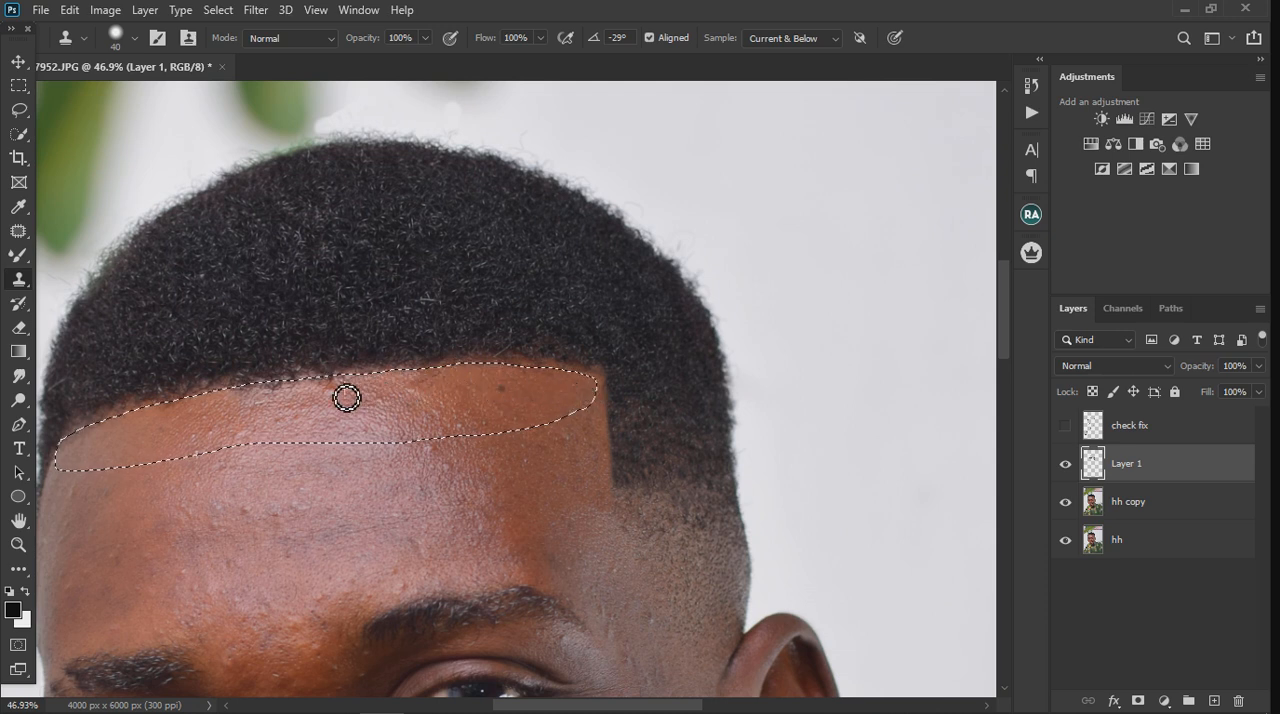
left_click(120, 435, "alt")
mouse_move(95, 434)
left_mouse_down()
mouse_move(62, 466)
mouse_move(248, 487)
left_mouse_up()
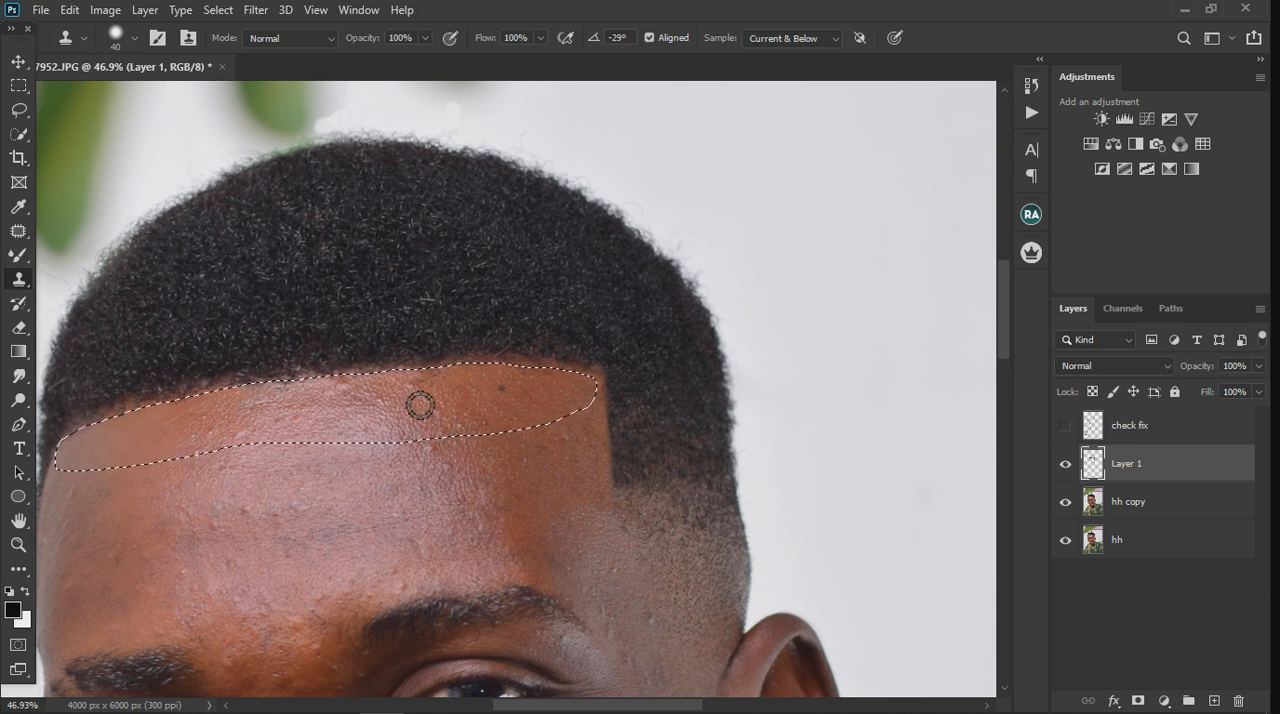
key("ctrl+d")
scroll(421, 407, "down", 8)
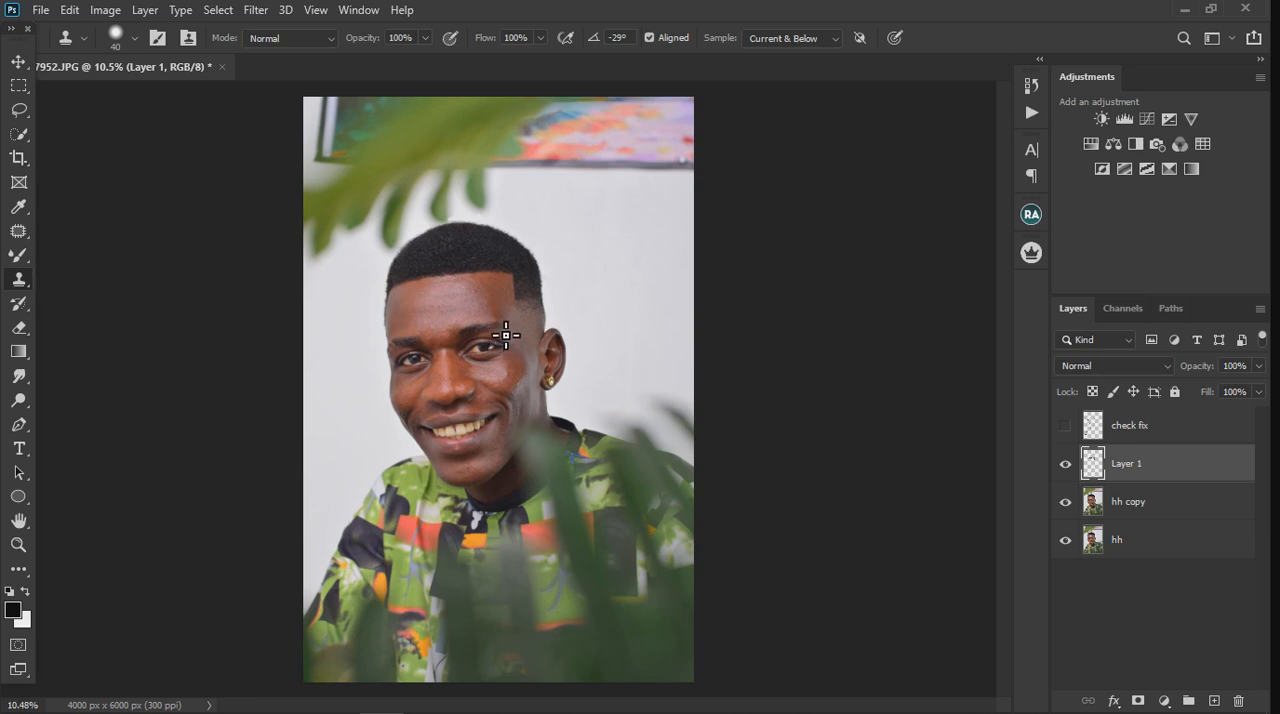
Step: Touch up the fade at the temple above the ear with the Clone Stamp
scroll(502, 318, "up", 5)
scroll(547, 318, "up", 2)
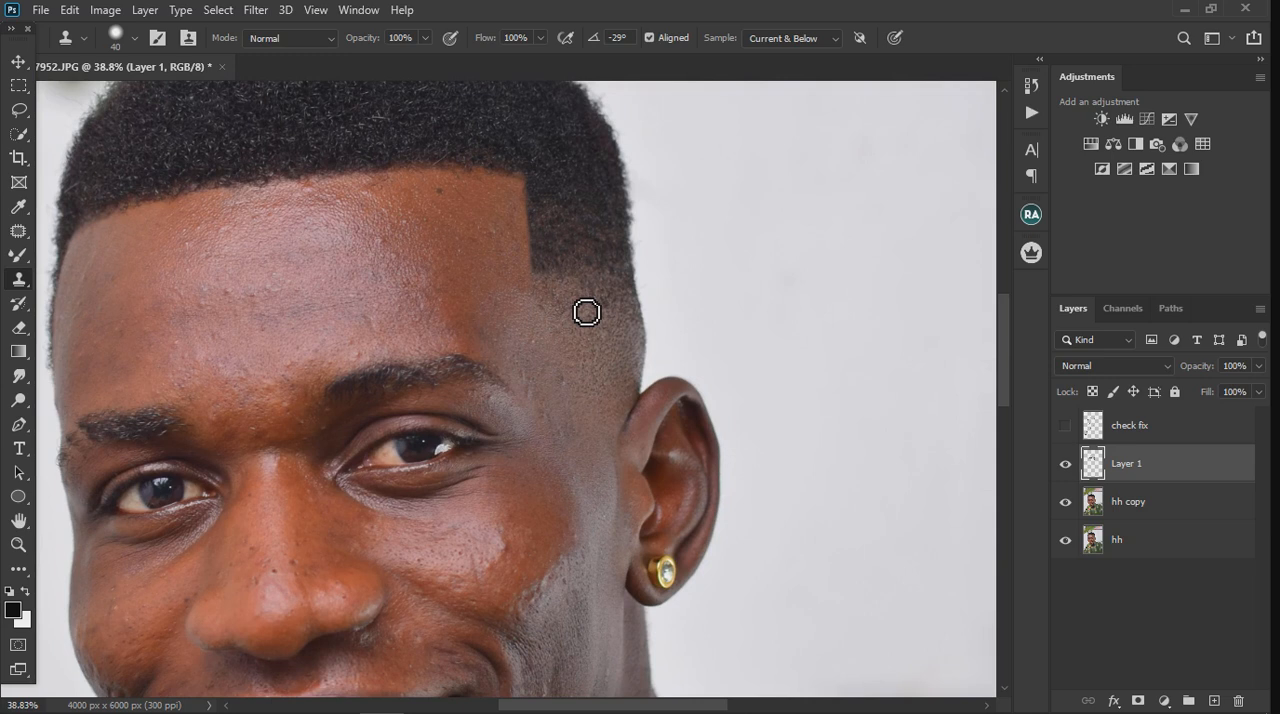
left_click(590, 304, "alt")
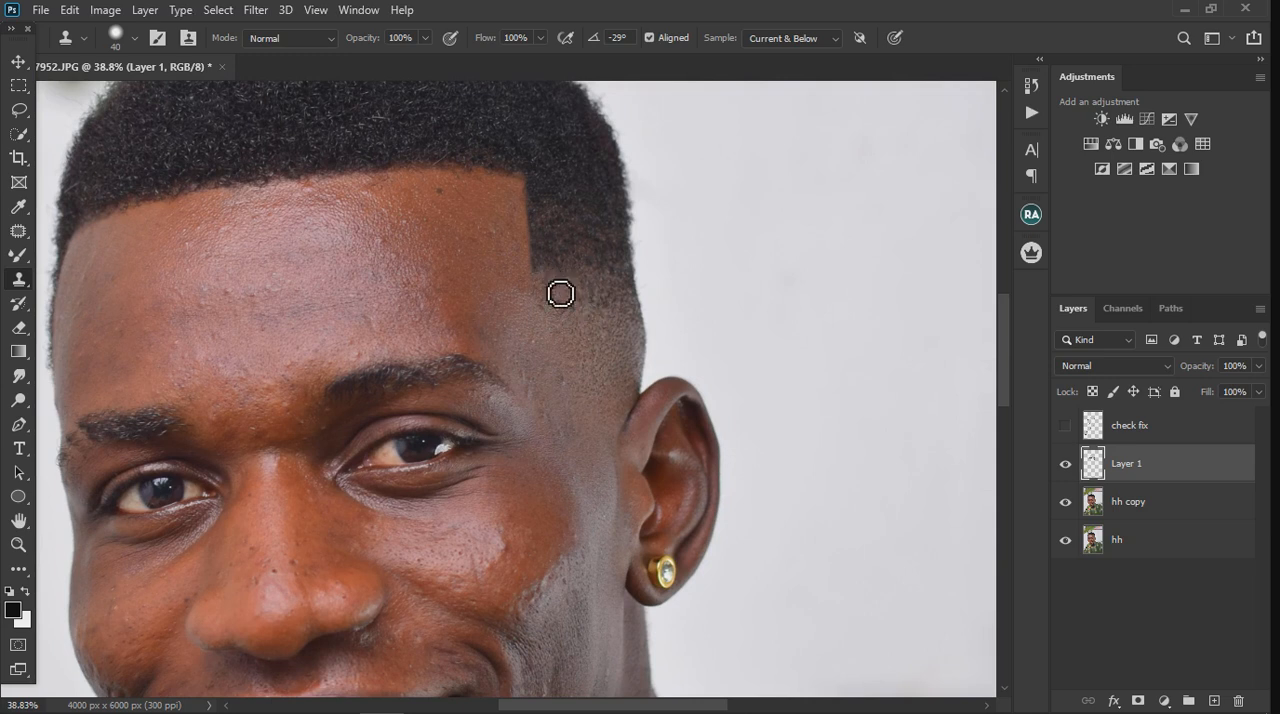
left_click(580, 323)
Step: Try Layer 1 at 66% opacity, and return it to 100%
left_click(1257, 367)
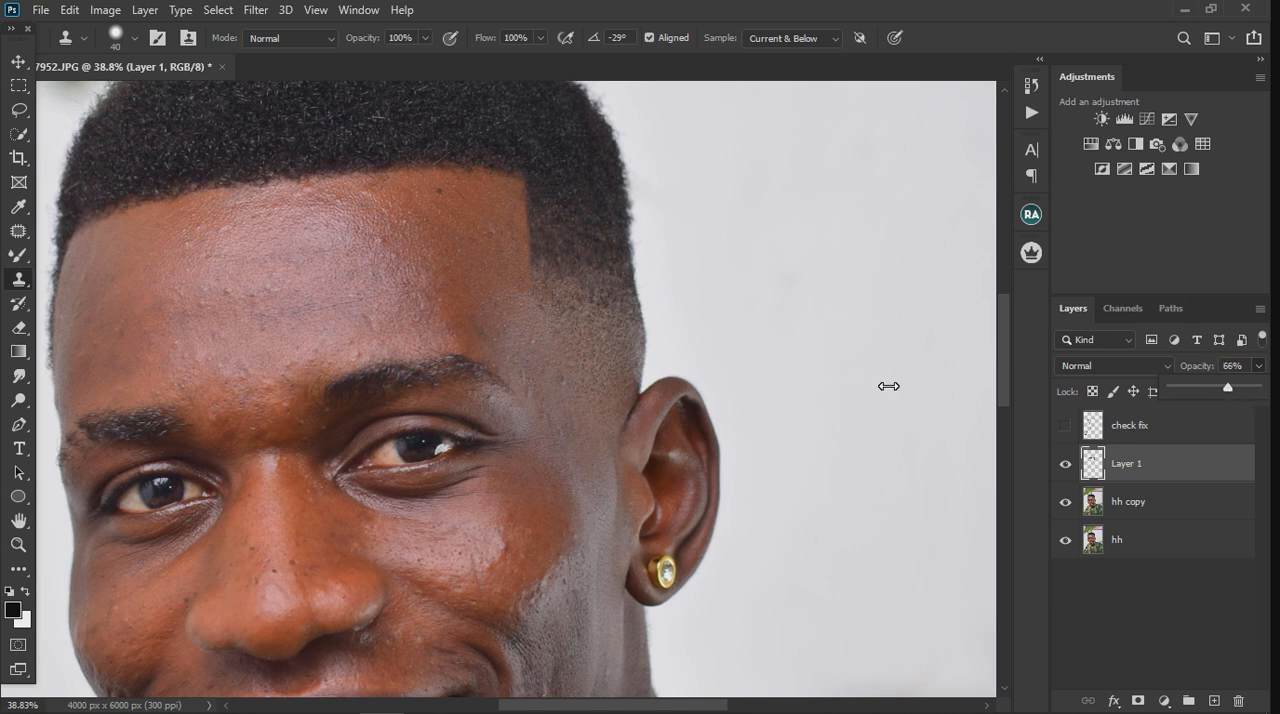
scroll(667, 384, "down", 3)
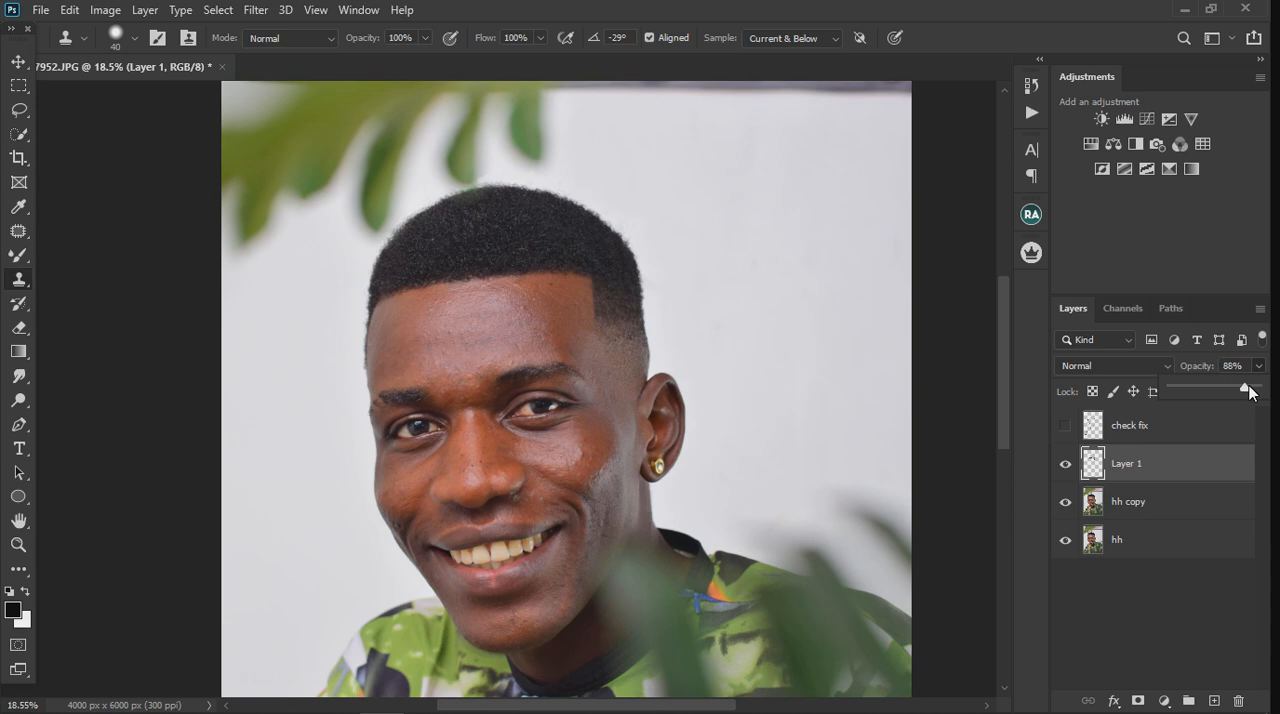
left_click_drag(1227, 389, 1268, 391)
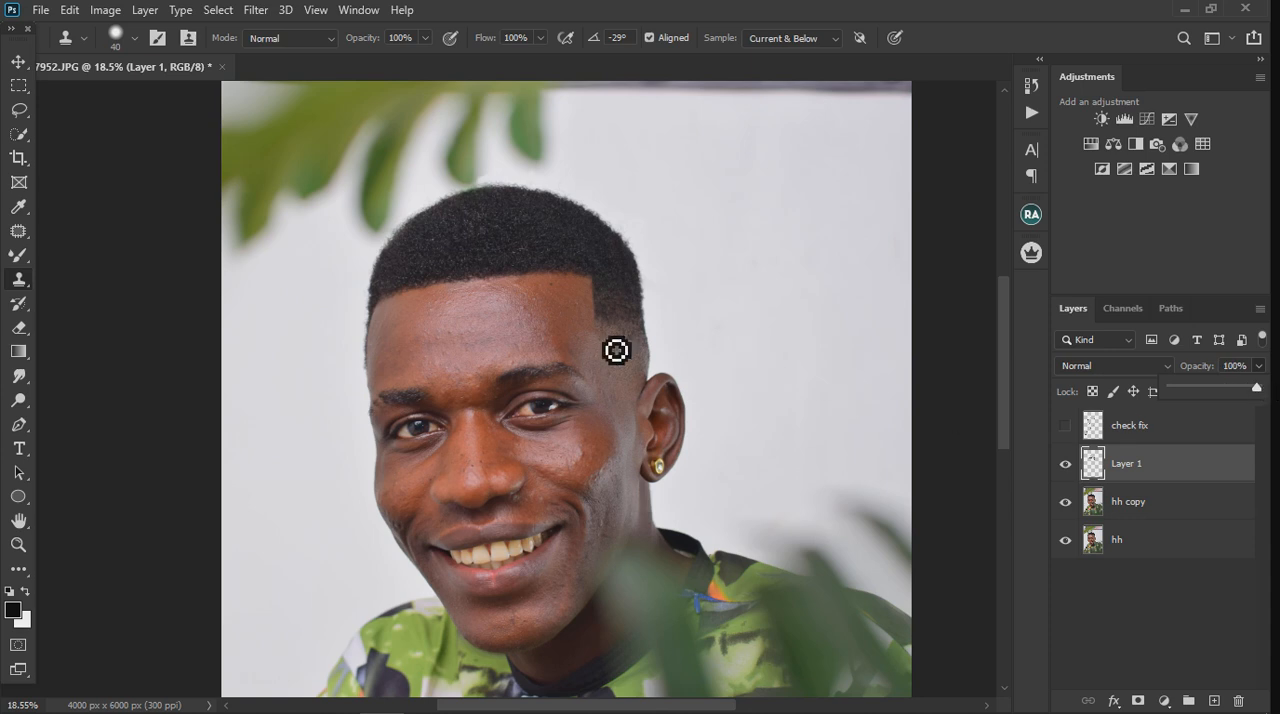
Step: Compare the portrait with Layer 1 hidden and shown to check the hair retouching
scroll(615, 349, "down", 2)
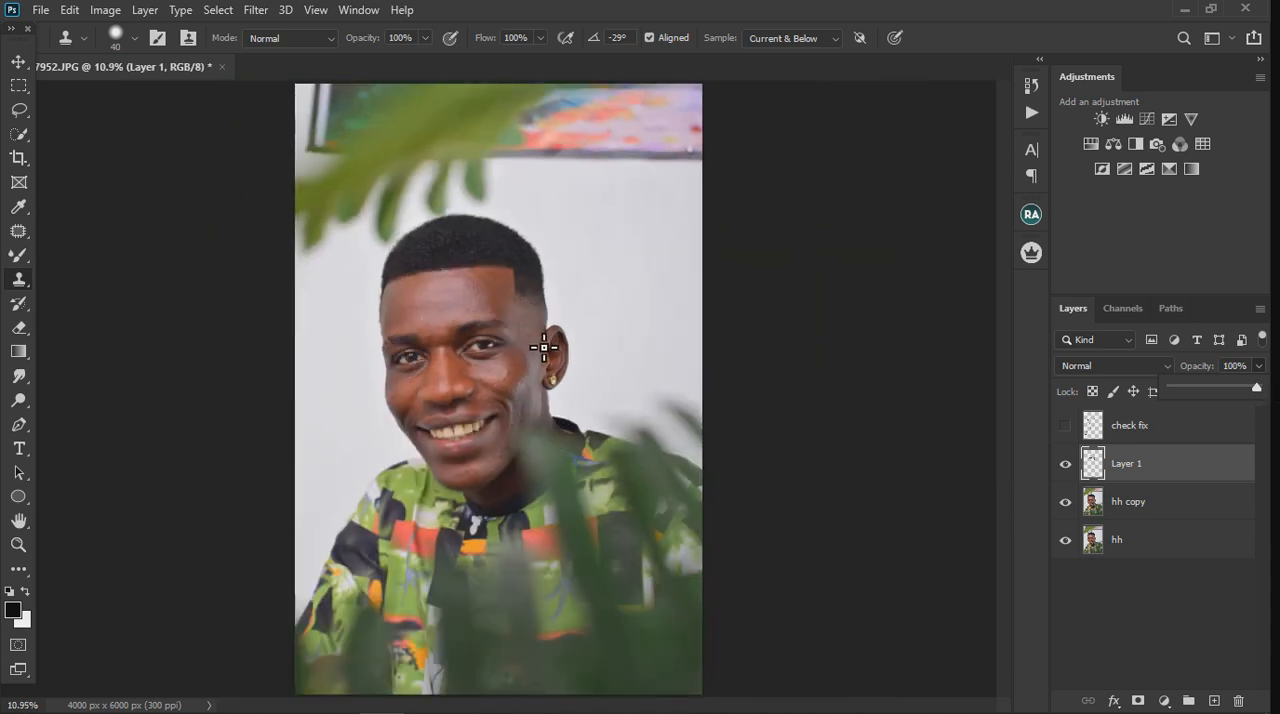
scroll(443, 336, "up", 2)
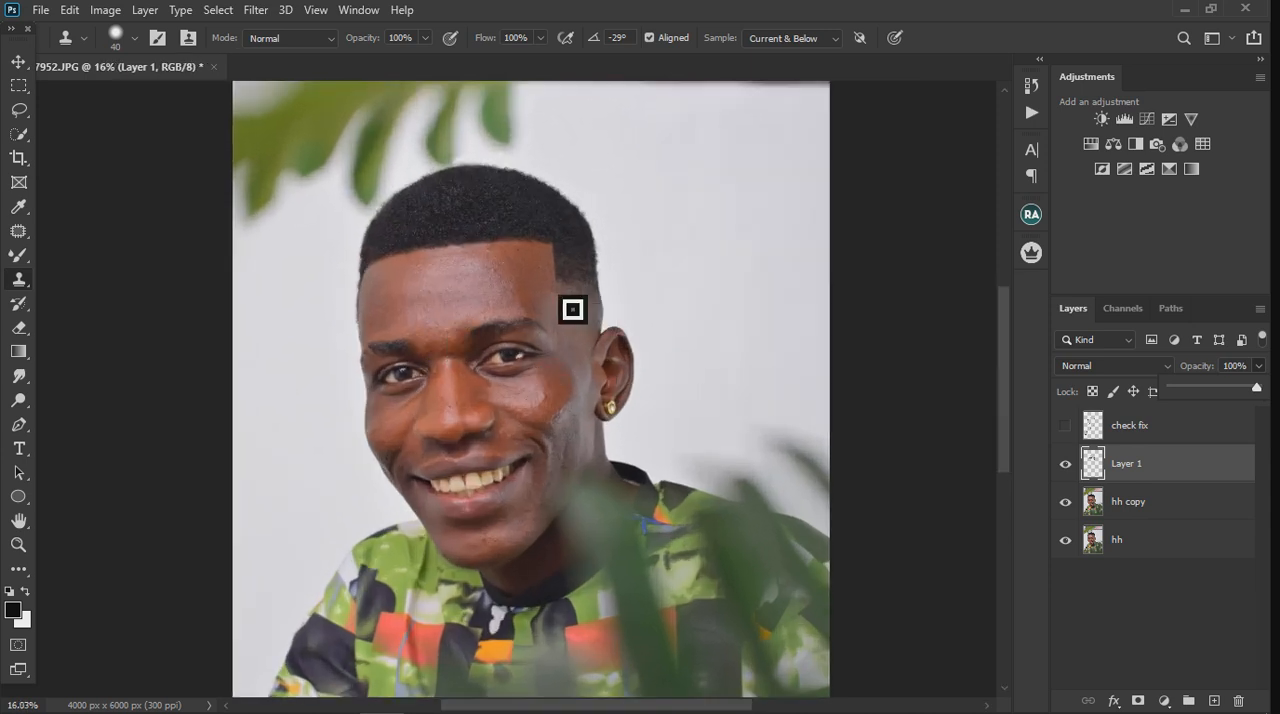
left_click(1066, 465)
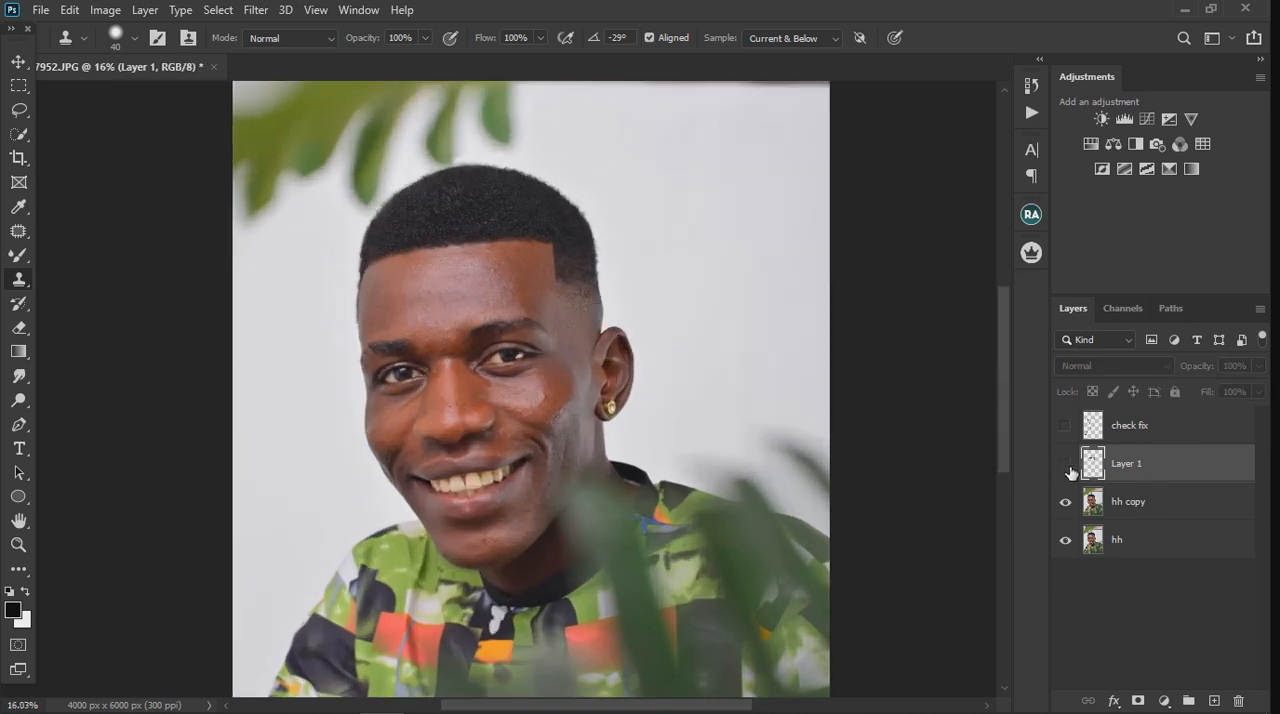
left_click(1068, 468)
left_click(1068, 467)
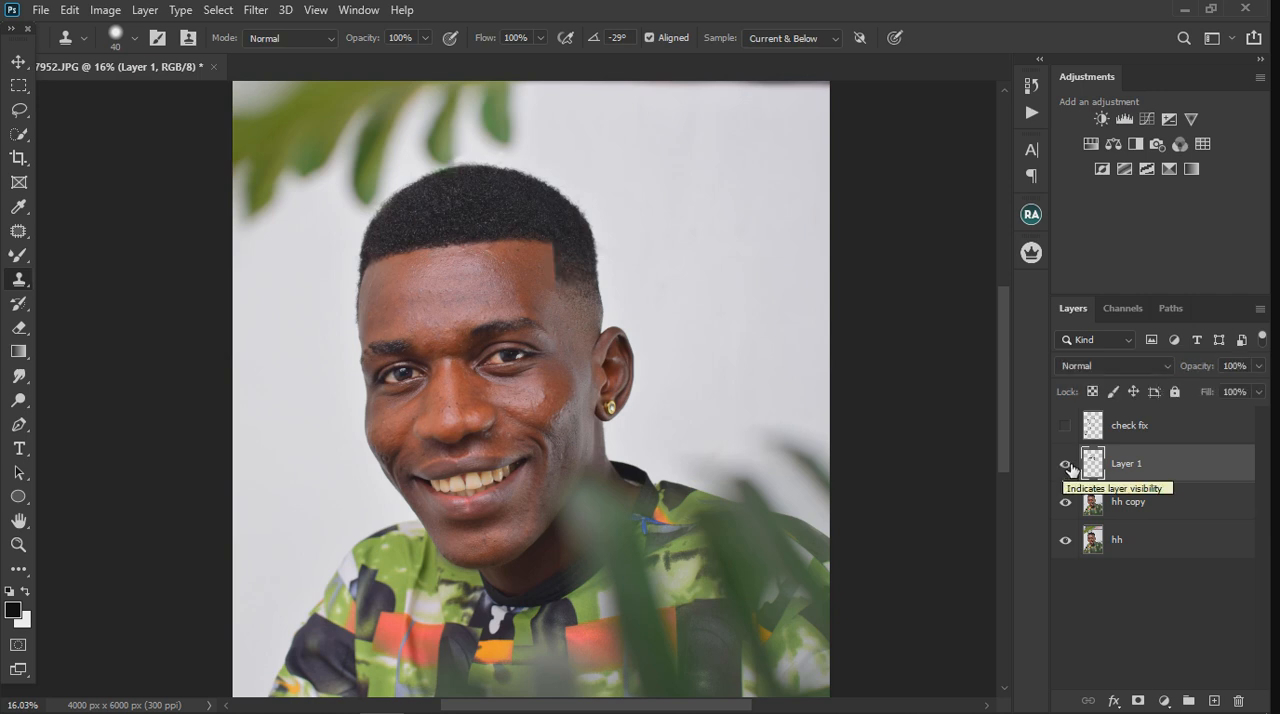
left_click(1067, 466)
left_click(1068, 466)
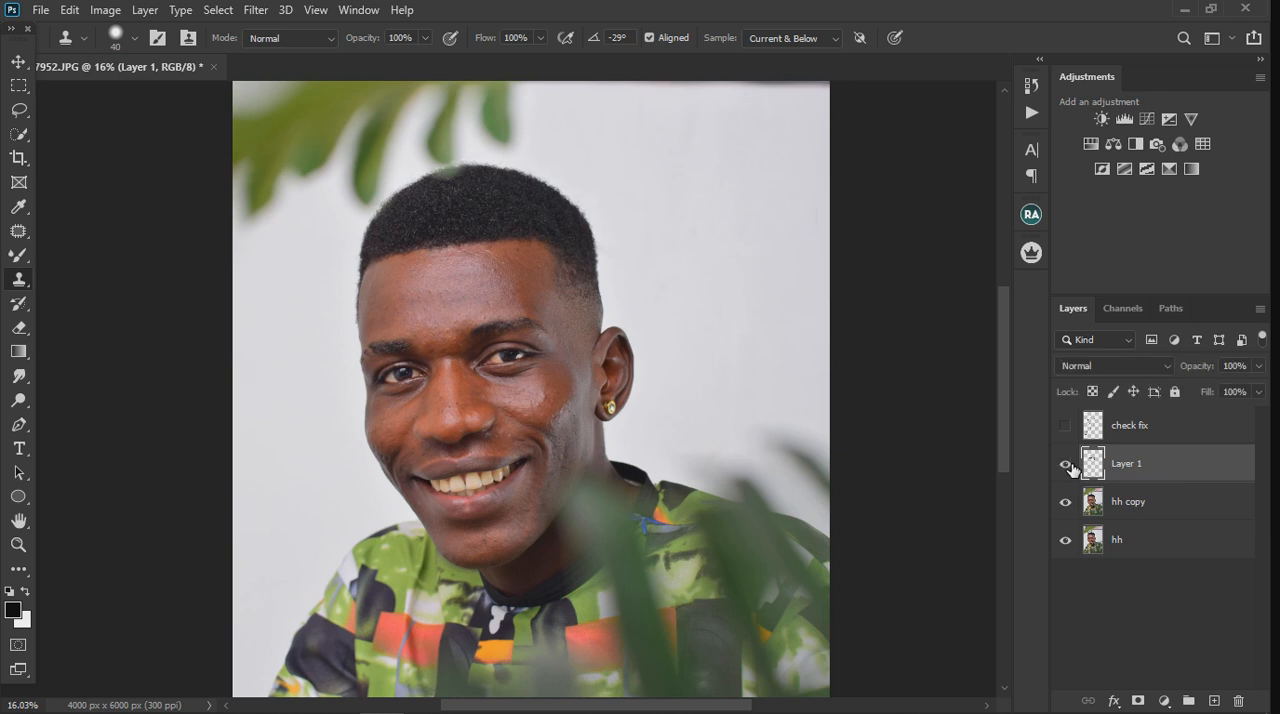
scroll(715, 370, "down", 3)
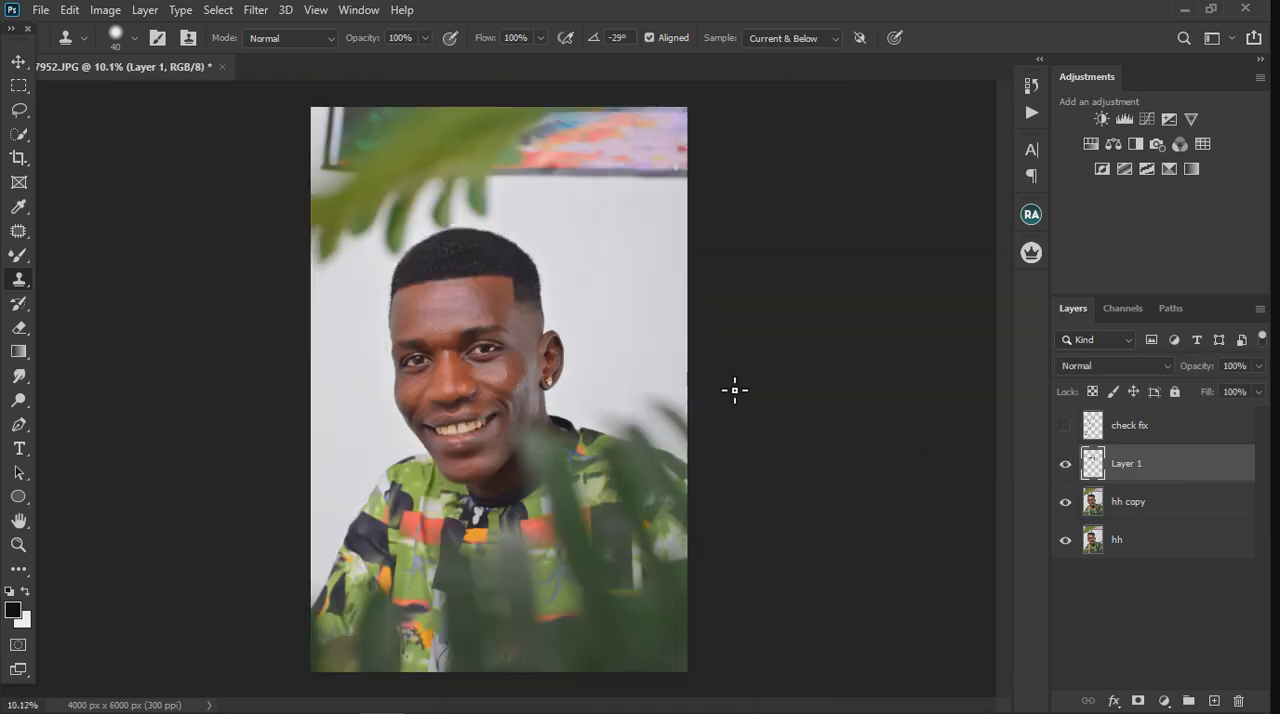
scroll(373, 368, "up", 1)
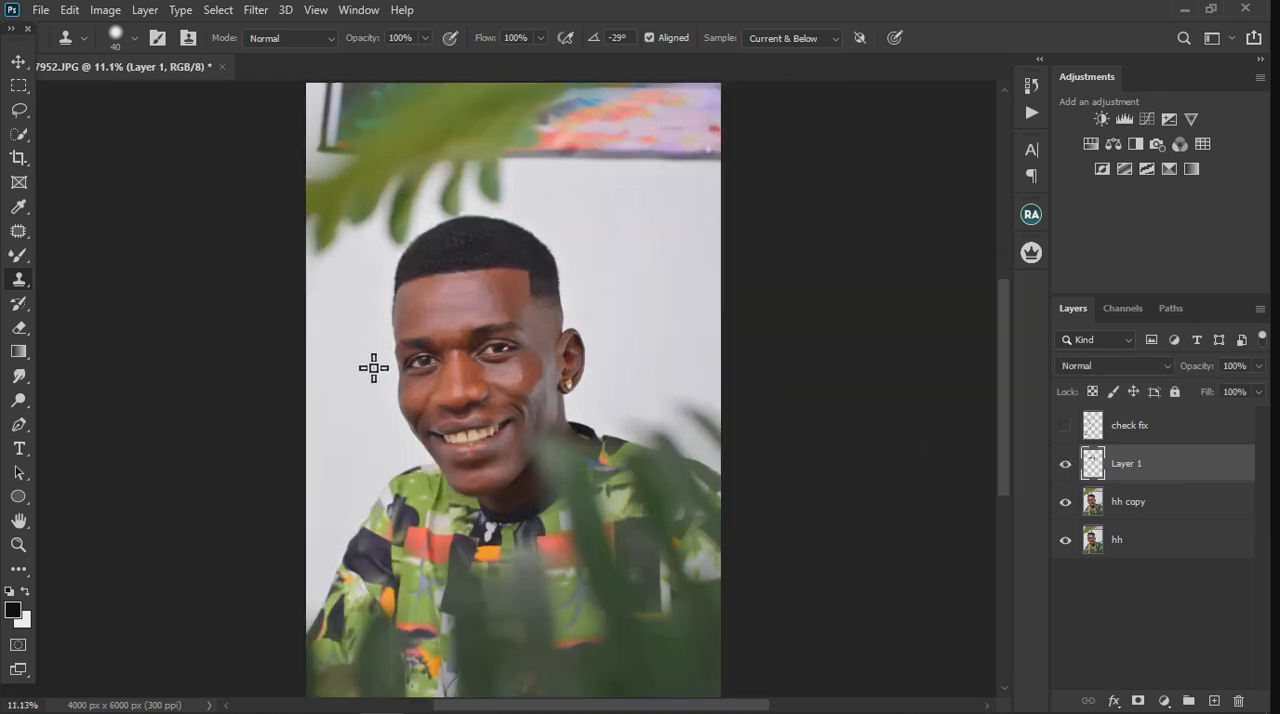
Step: Toggle the visibility of the hair retouch layer and its copy to compare the hairline before and after
left_click(1067, 465)
left_click(1067, 465)
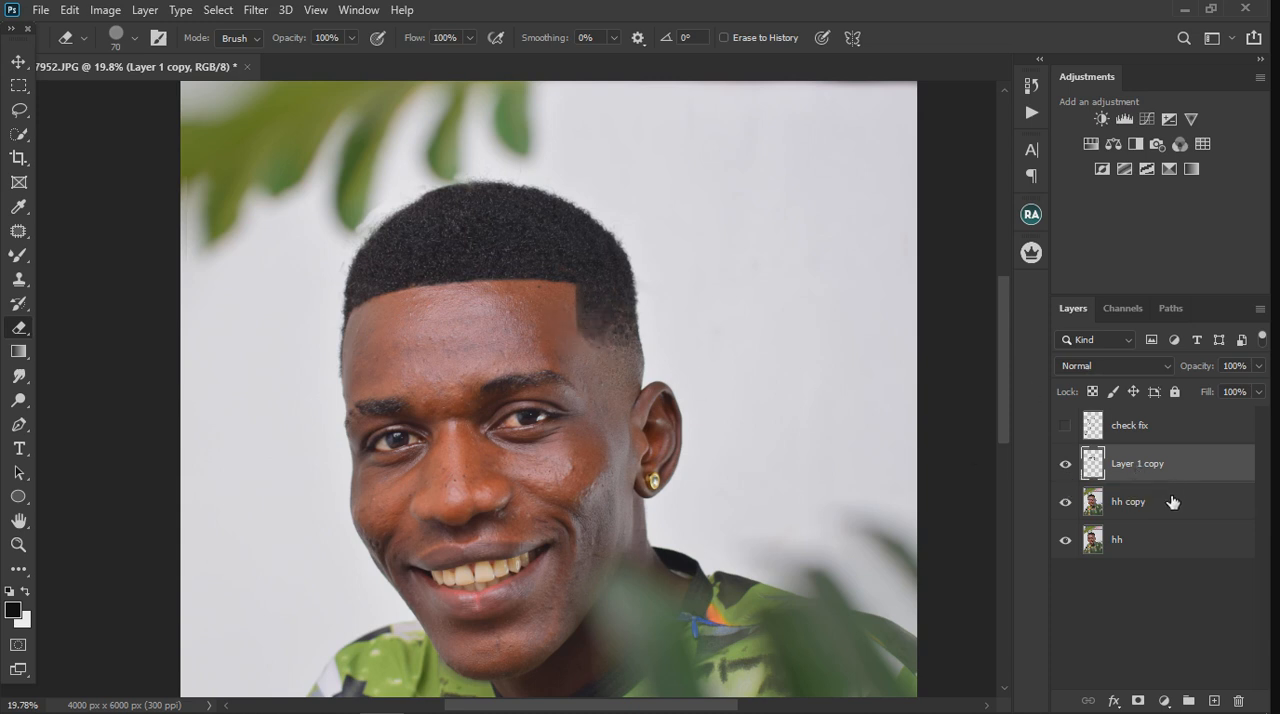
left_click(1066, 464)
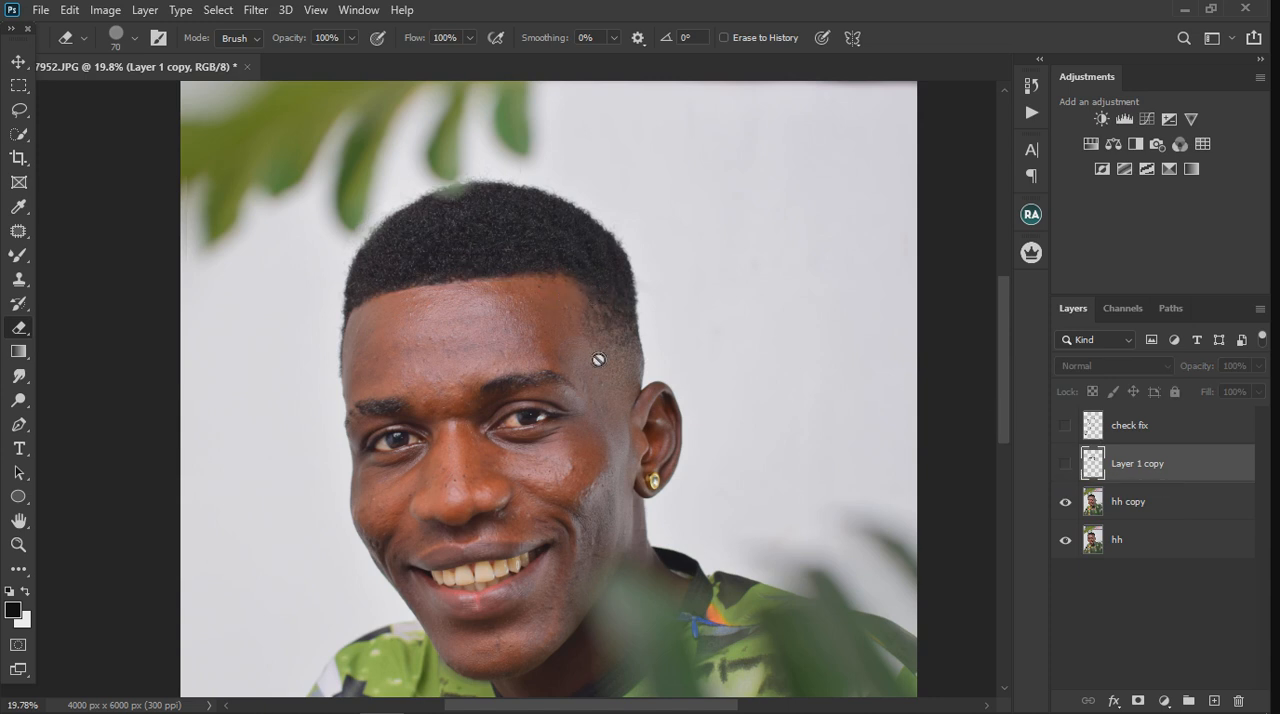
left_click(1067, 468)
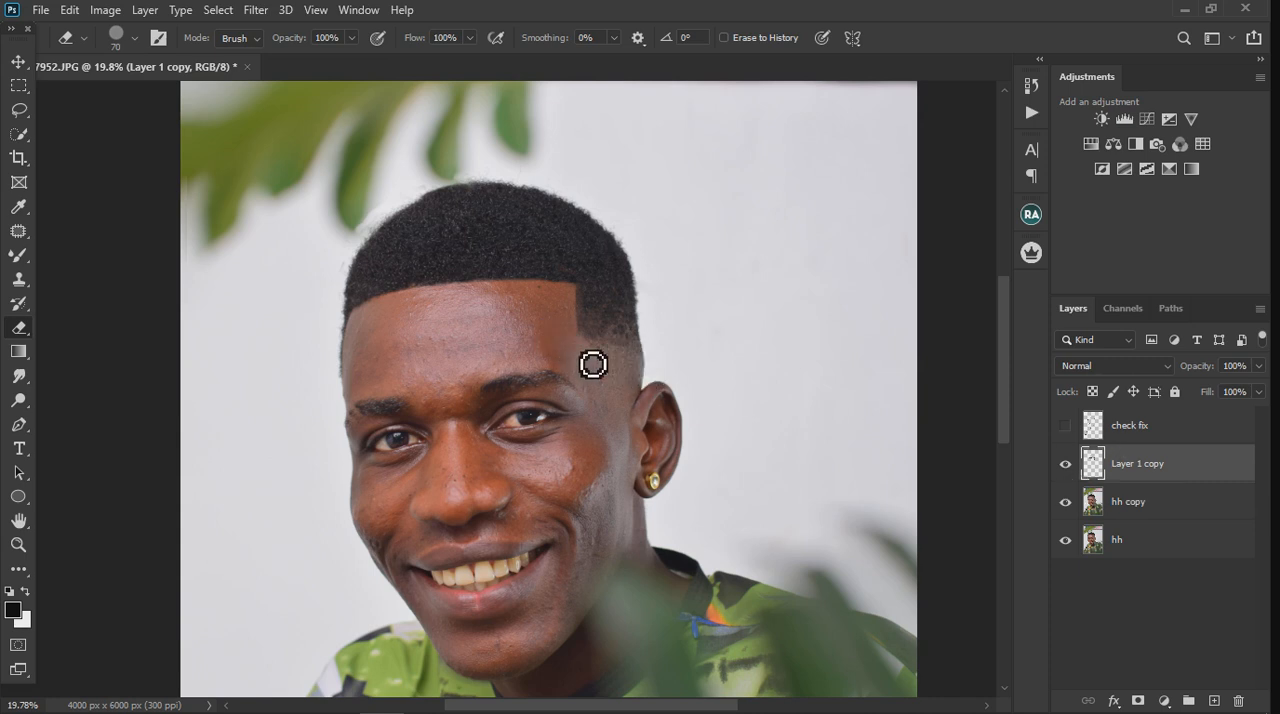
Step: Merge Layer 1 copy with the hh copy layer beneath it into a single layer
left_click(1171, 510, "ctrl")
right_click(1172, 507)
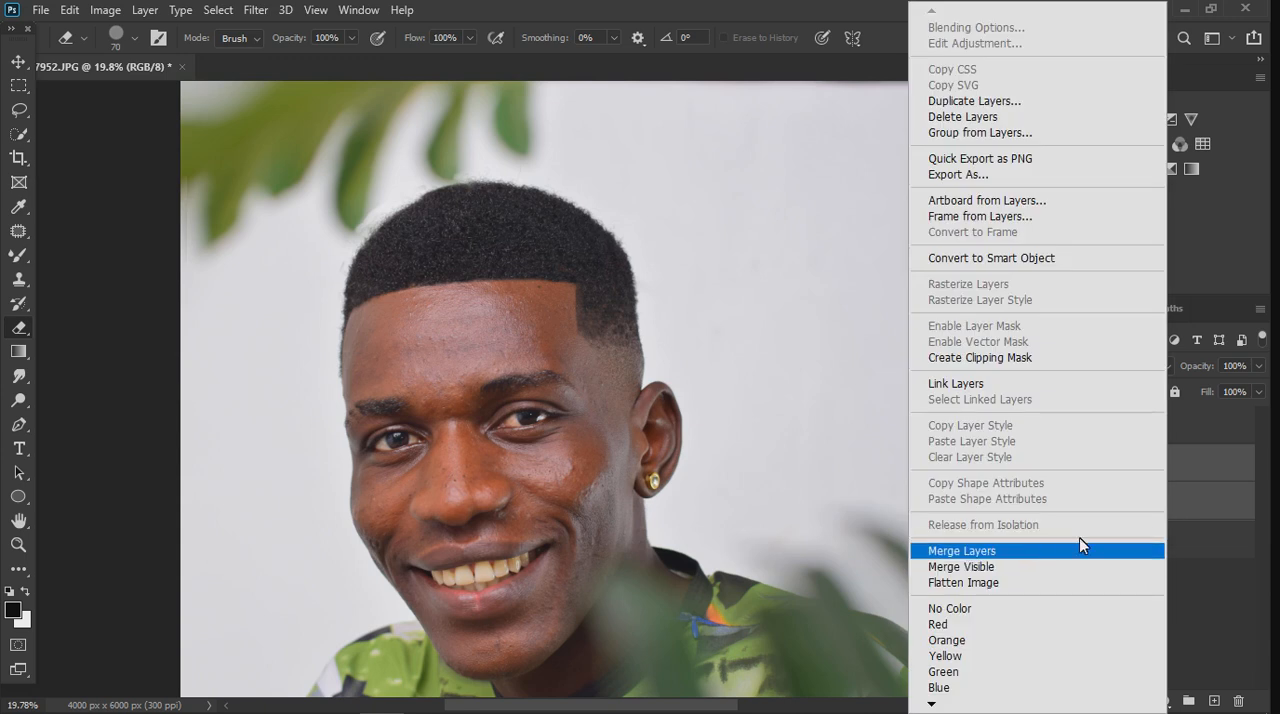
left_click(1192, 504)
right_click(1190, 499)
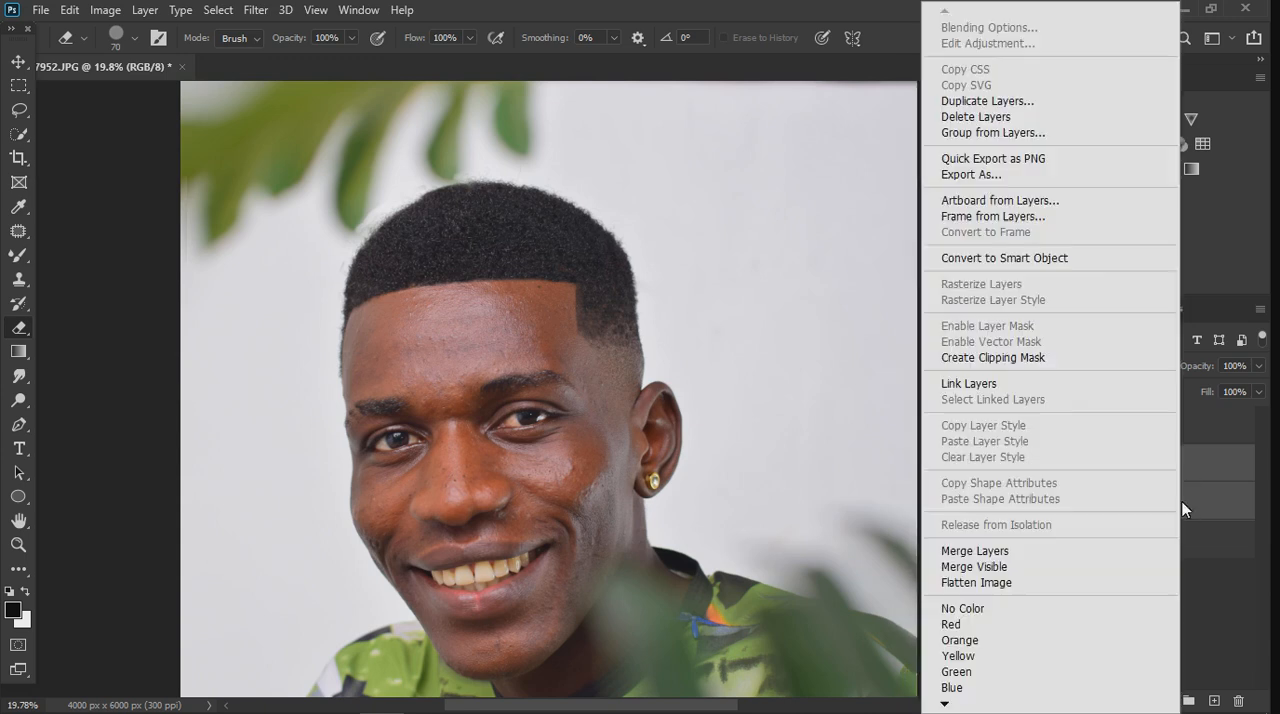
left_click(1055, 551)
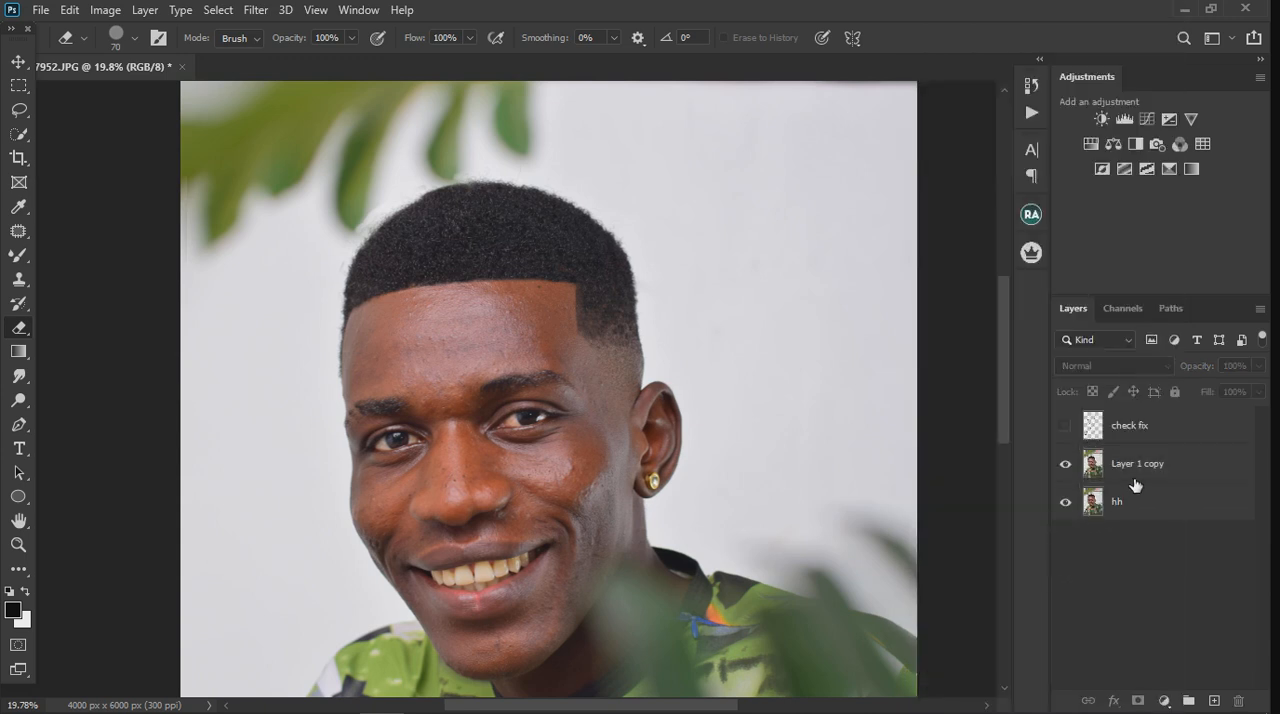
Step: Select the merged Layer 1 copy and open it in the Liquify filter
left_click(252, 11)
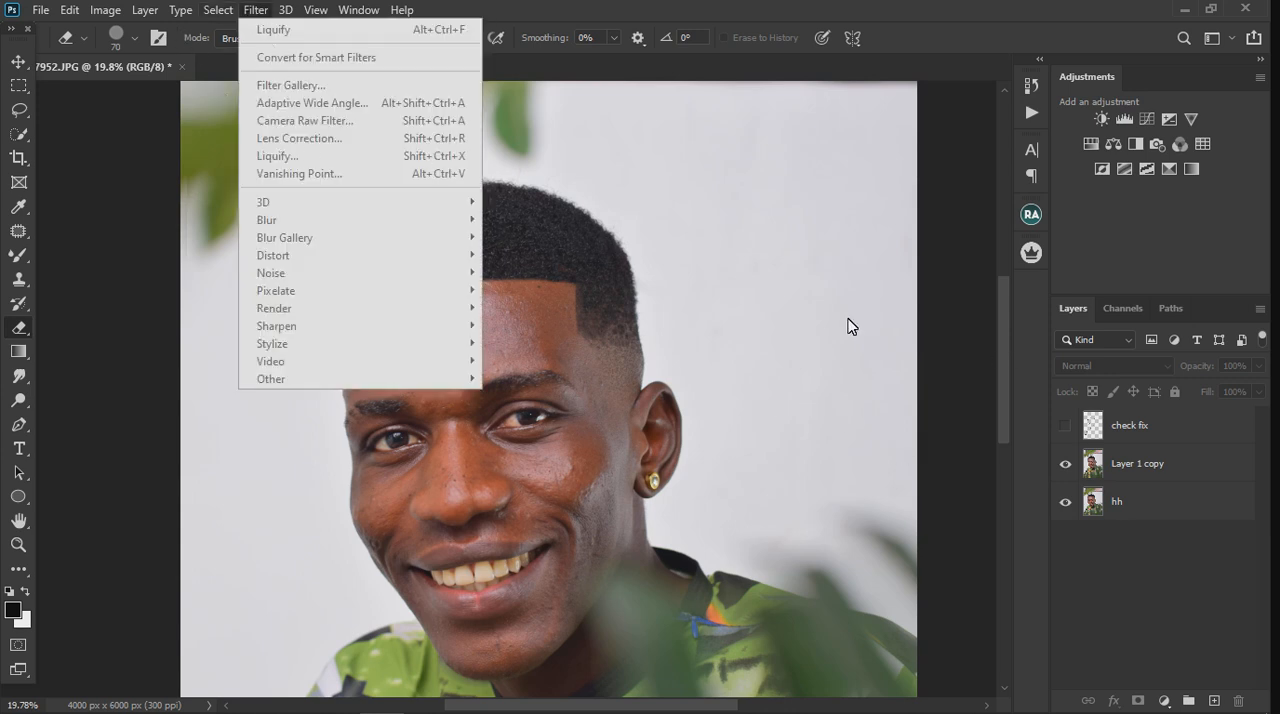
left_click(1163, 464)
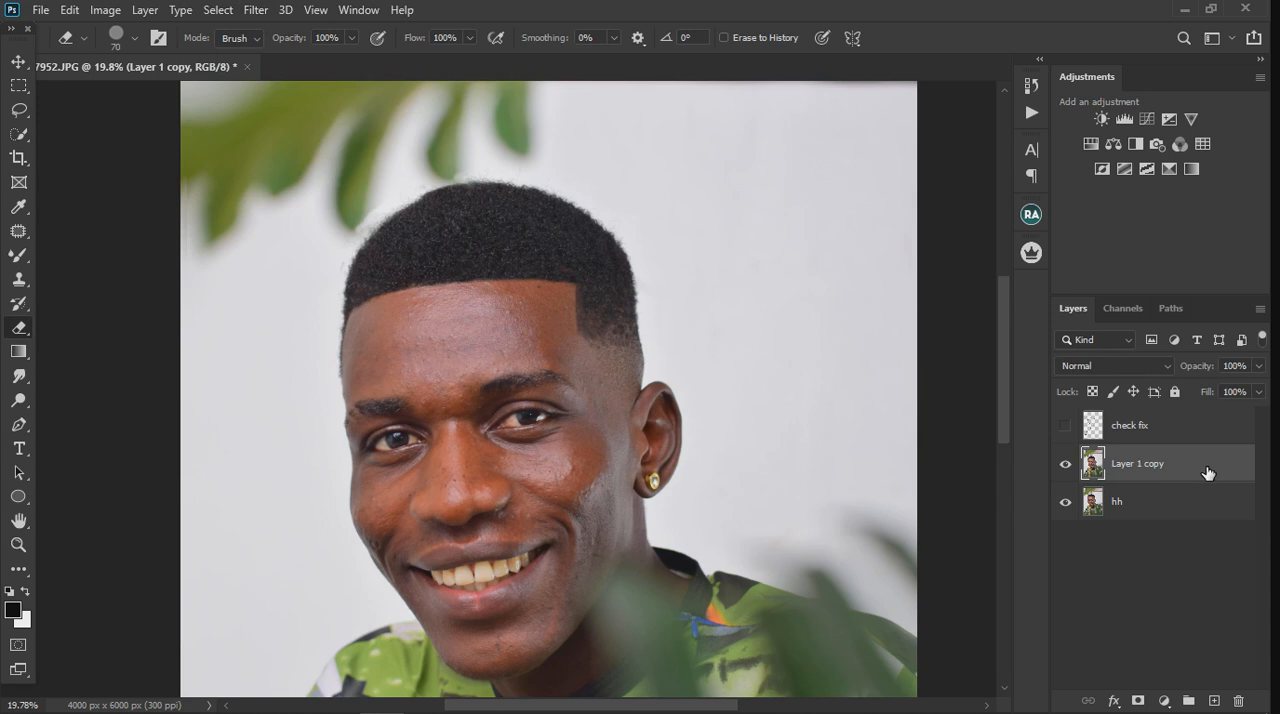
left_click(256, 10)
left_click(256, 10)
left_click(257, 11)
left_click(304, 159)
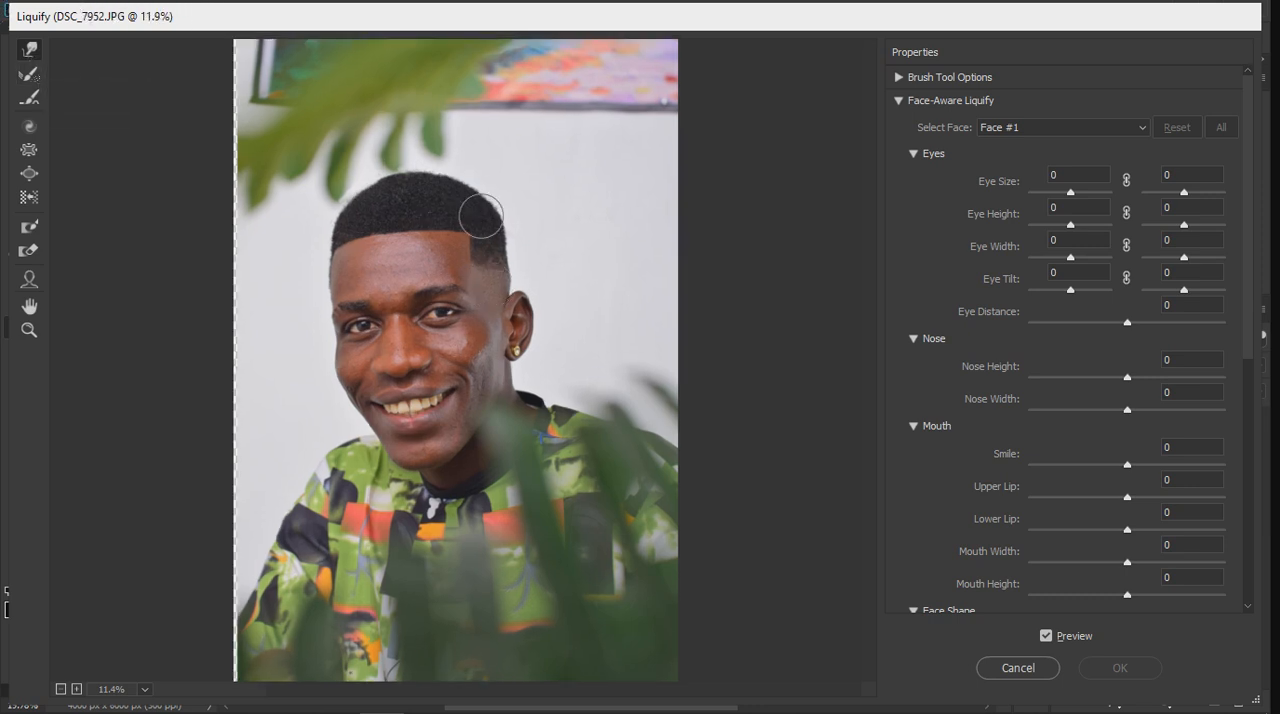
Step: Nudge the hairline corner at the temple into shape using Forward Warp with an enlarged brush
scroll(460, 177, "up", 1)
scroll(460, 177, "up", 4)
left_click_drag(470, 182, 475, 275)
scroll(431, 205, "up", 4)
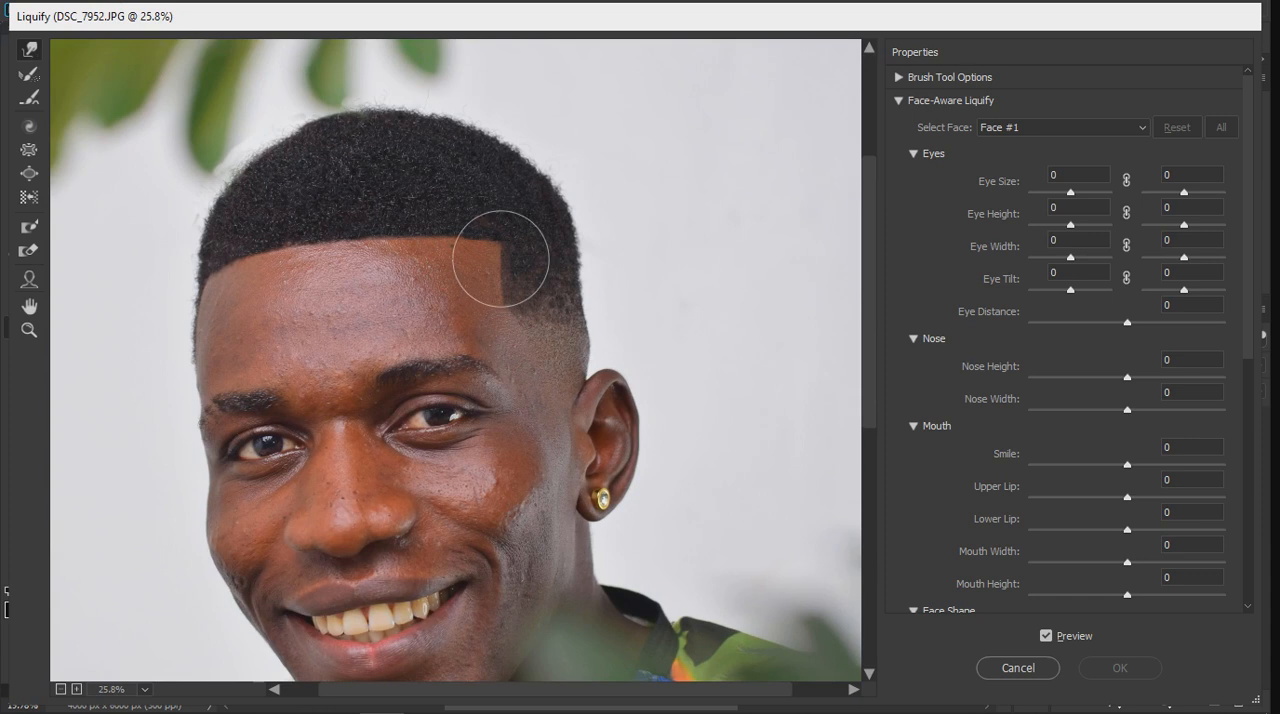
key("bracketright")
key("bracketright")
key("bracketright")
key("bracketleft")
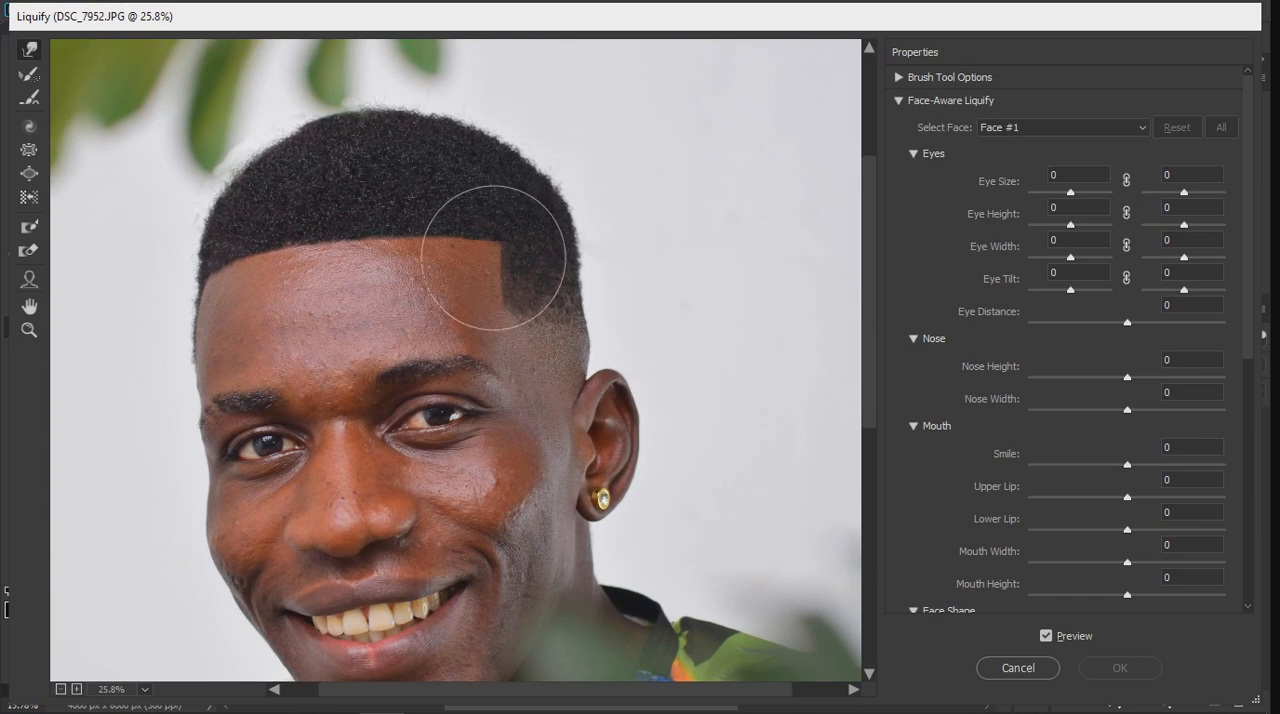
left_click_drag(494, 257, 495, 255)
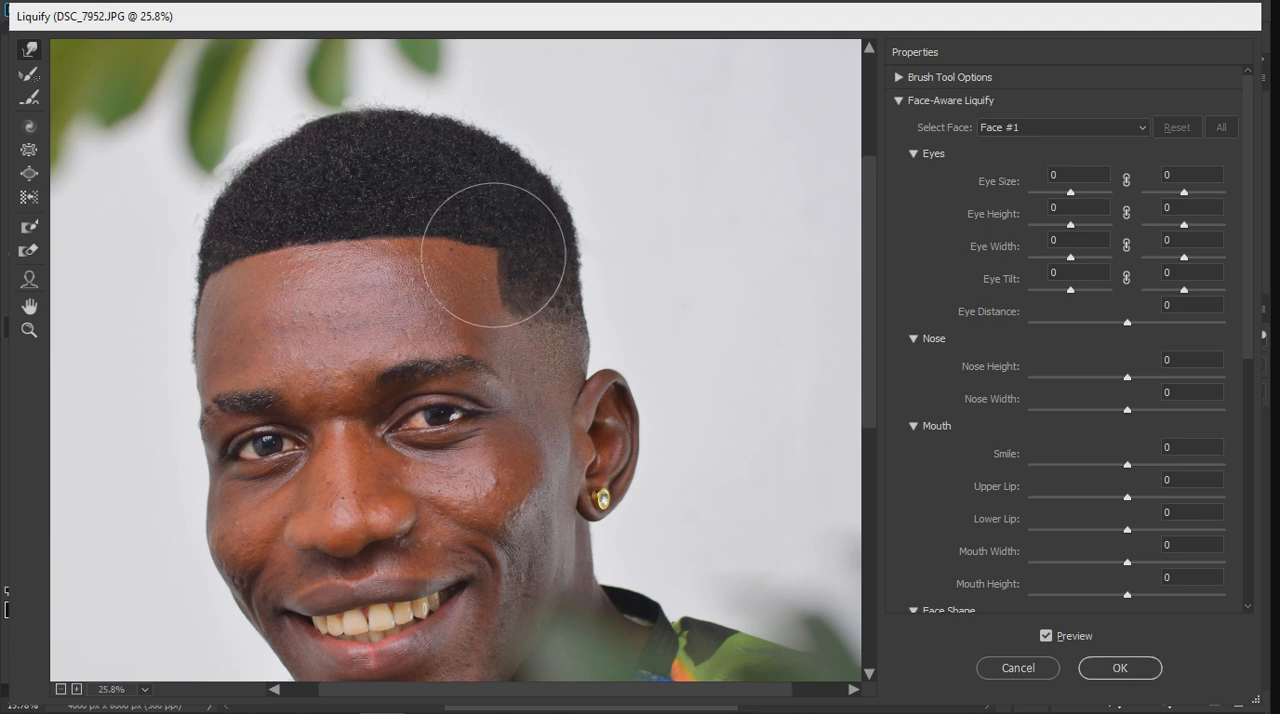
scroll(720, 323, "down", 5)
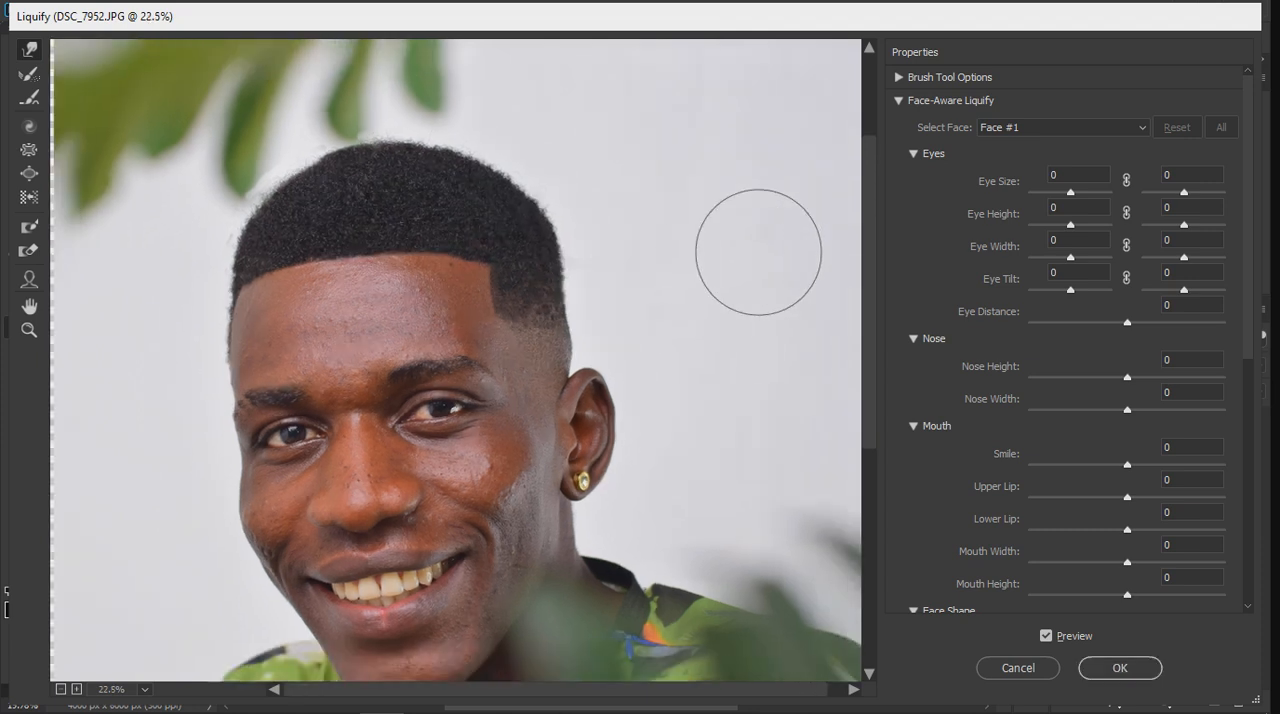
scroll(610, 350, "down", 2)
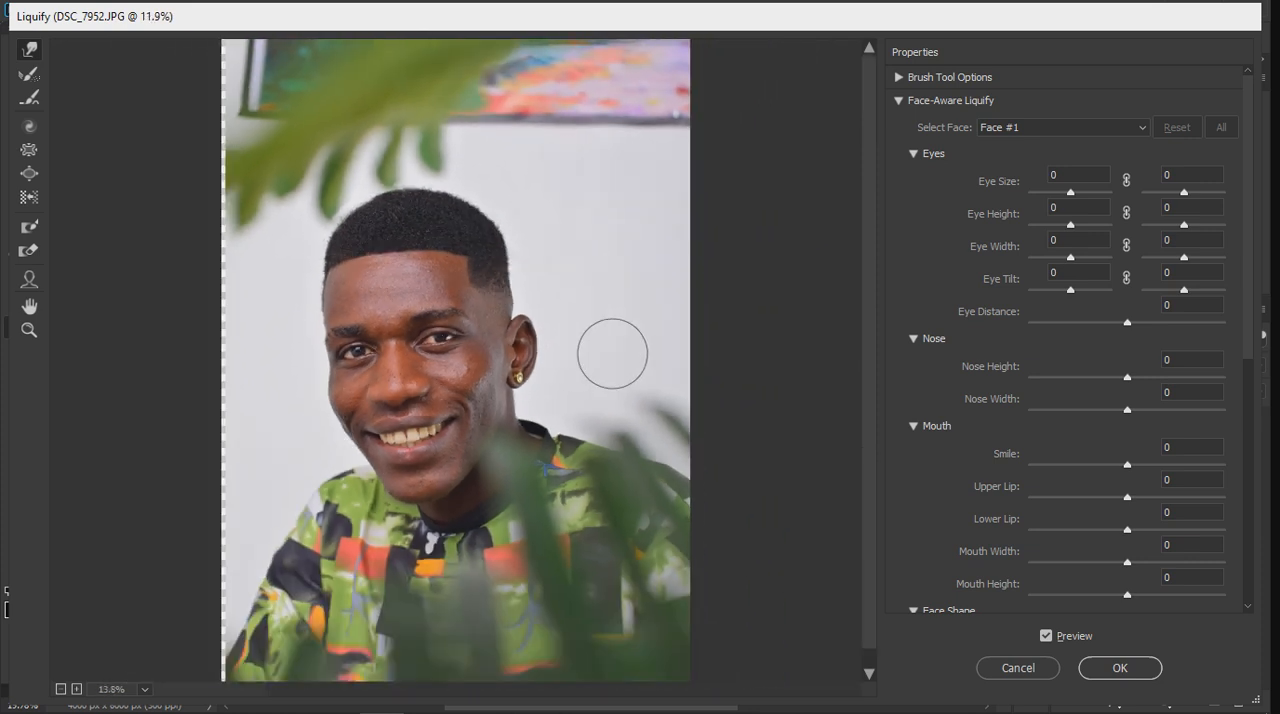
Step: Even out the front hairline near the temple with Forward Warp, and compare it with the original in the preview
scroll(412, 212, "up", 3)
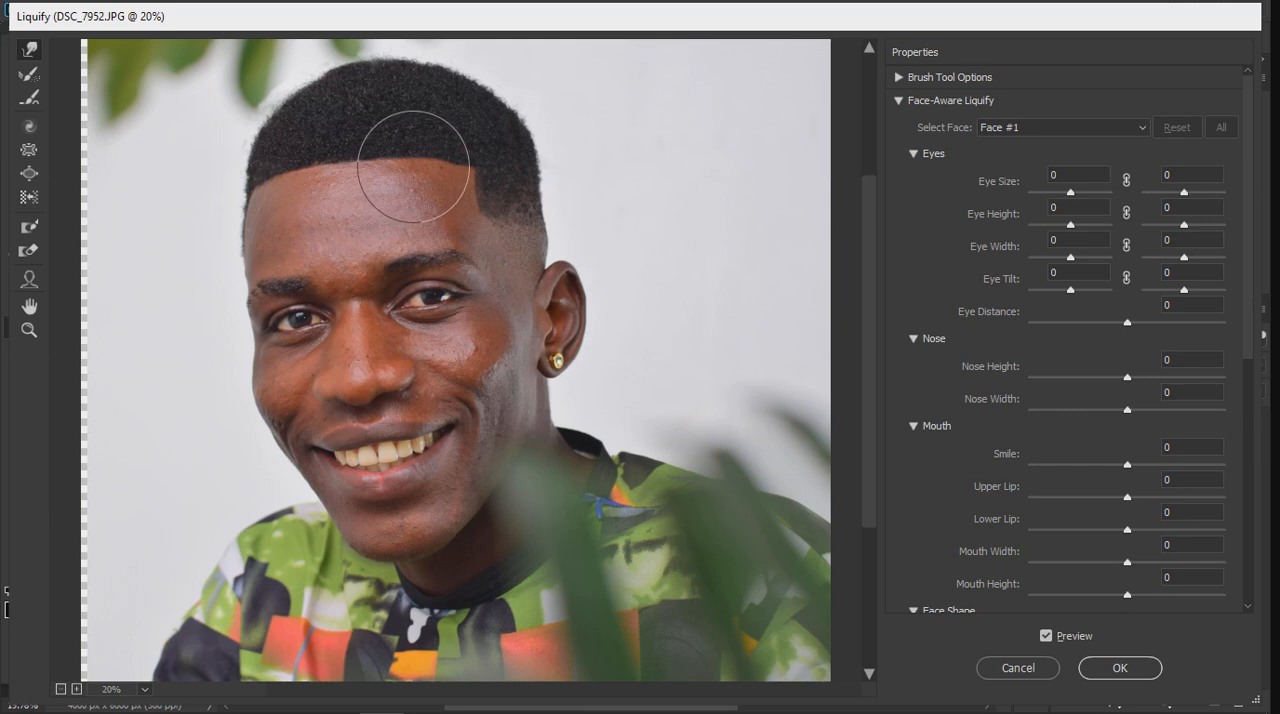
scroll(412, 157, "up", 1)
left_click_drag(423, 170, 435, 231)
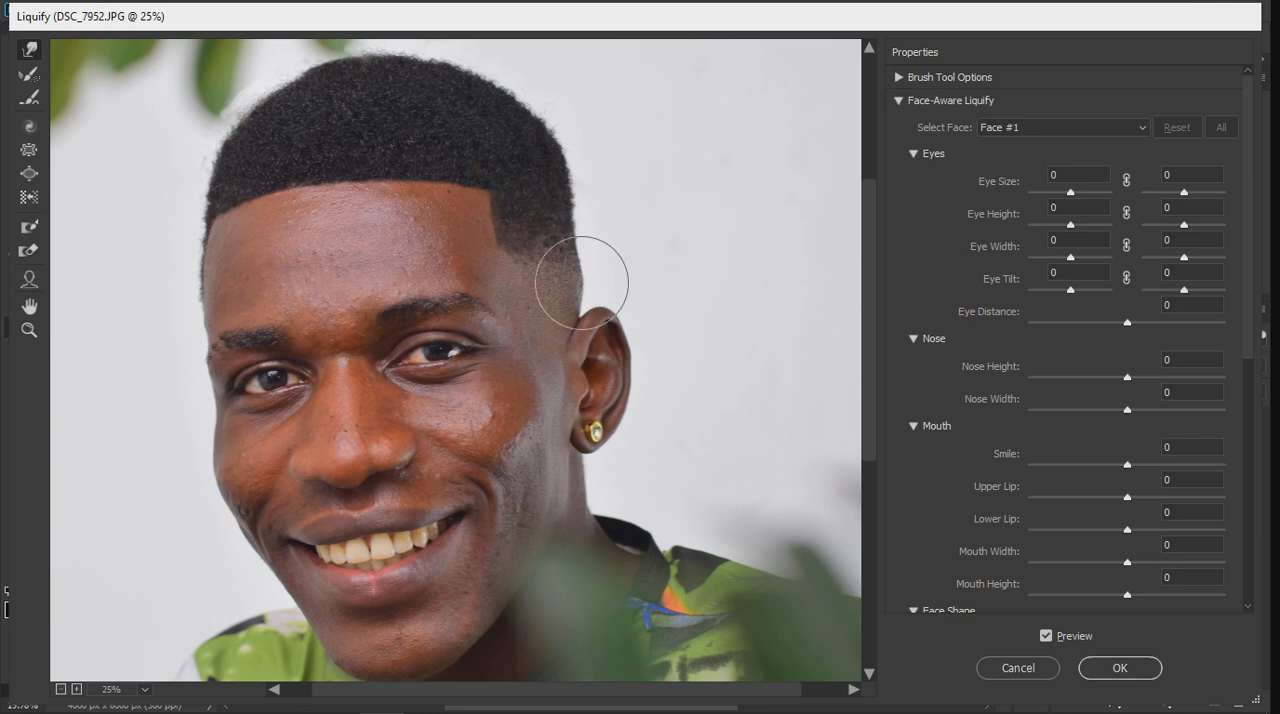
scroll(605, 295, "down", 2)
scroll(513, 285, "down", 4)
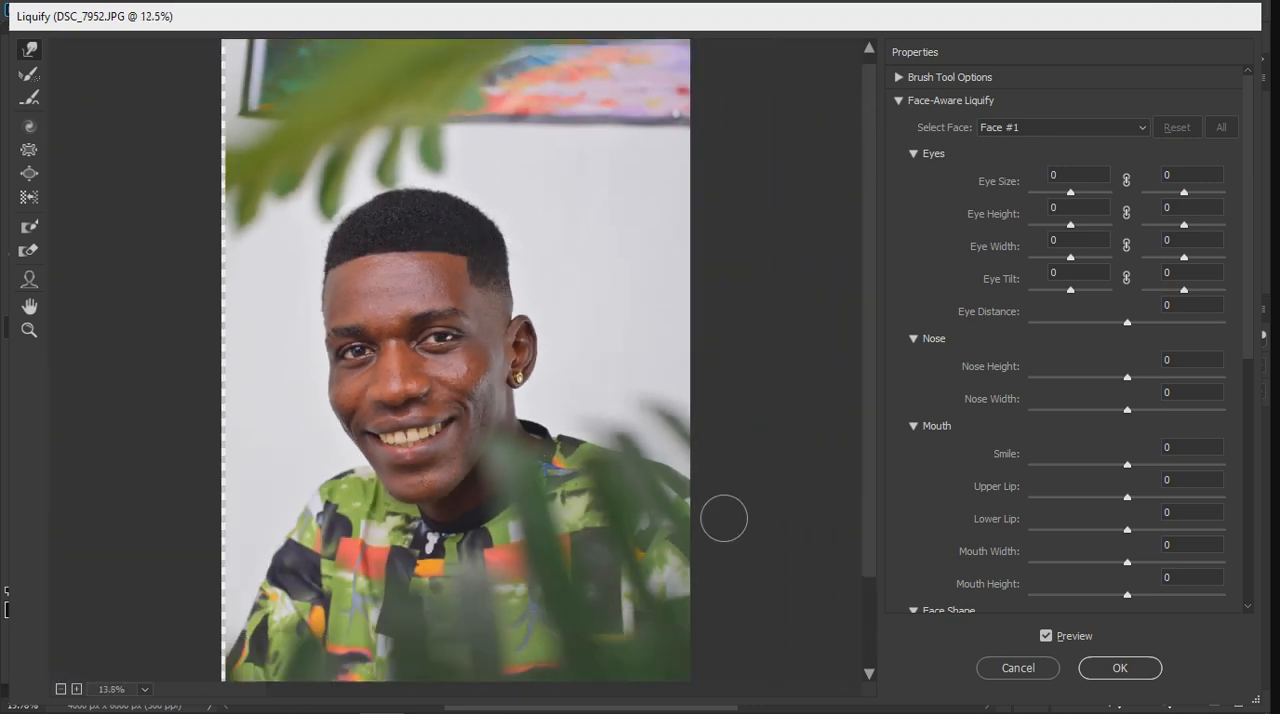
left_click(1046, 636)
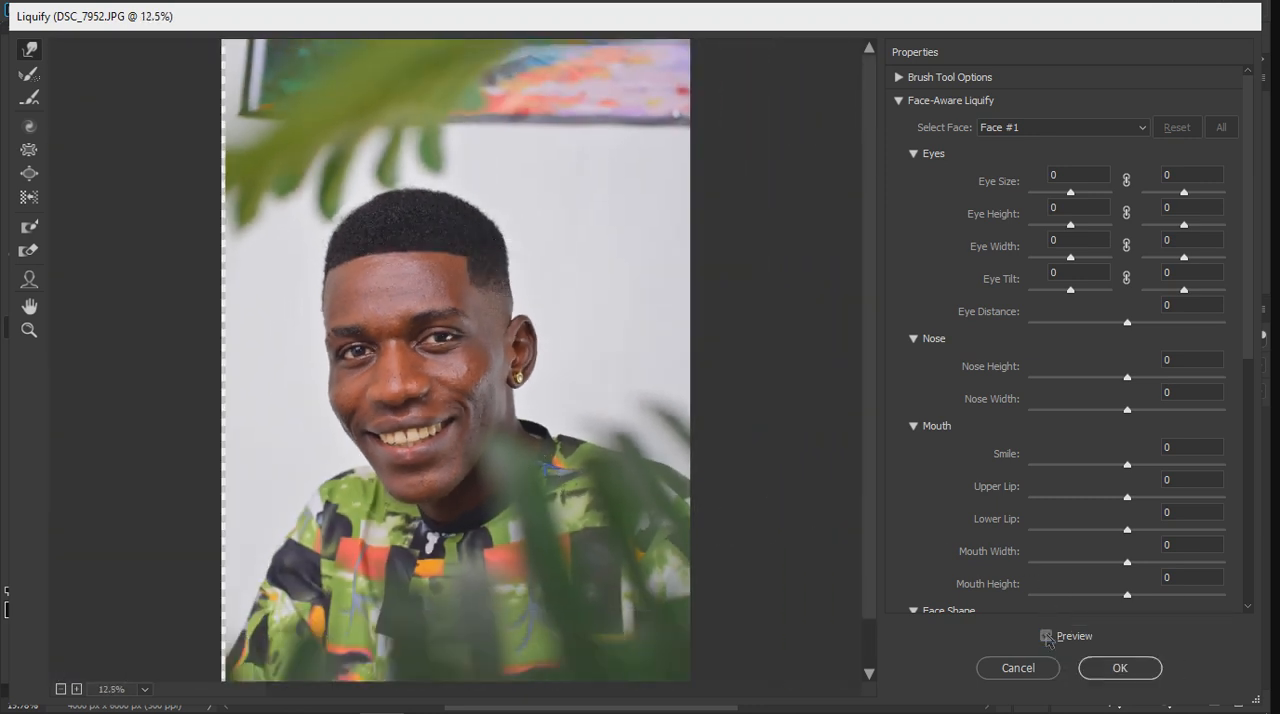
left_click(1046, 636)
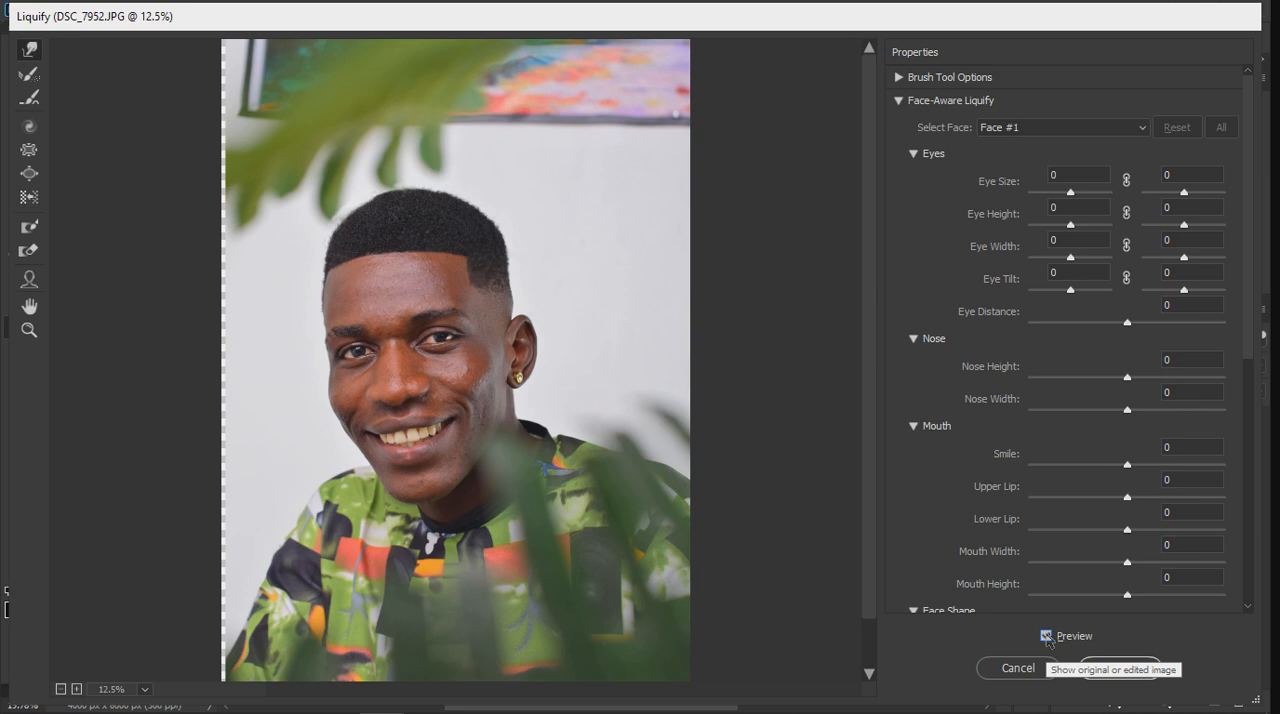
Step: Push the middle of the front hairline slightly upward, compare with the original, and apply the Liquify changes
scroll(430, 215, "up", 2)
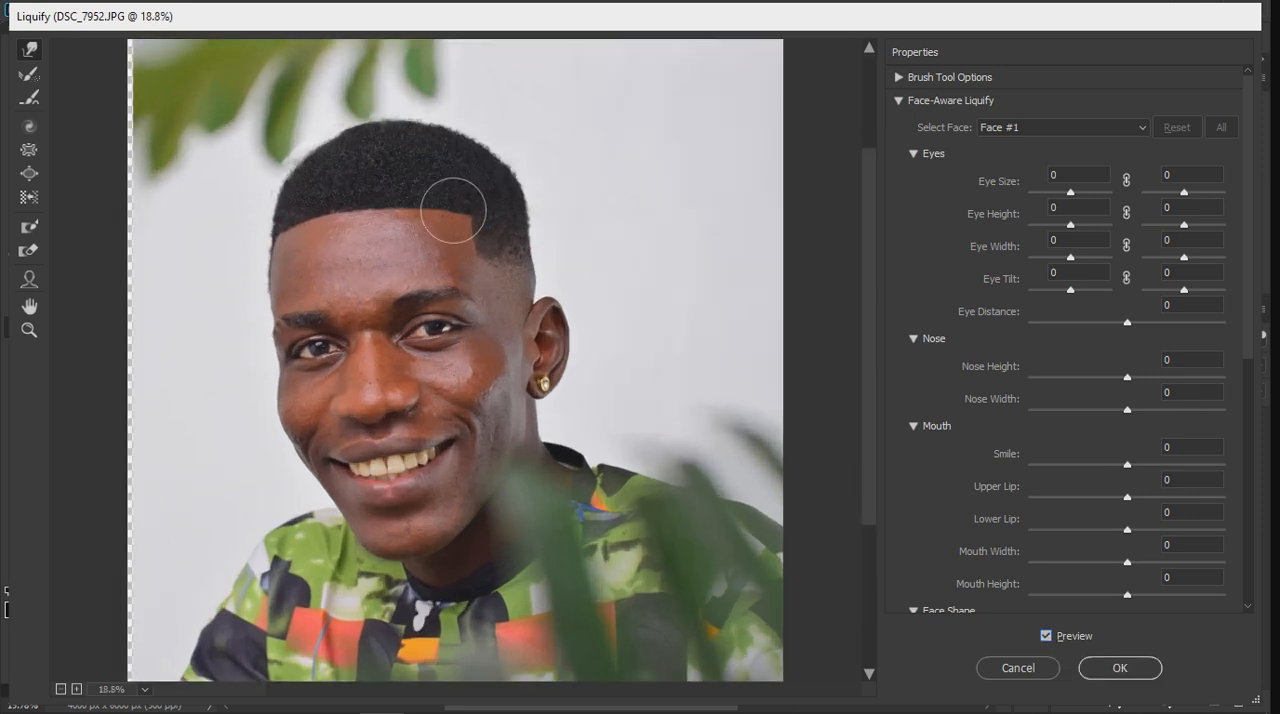
scroll(453, 210, "up", 1)
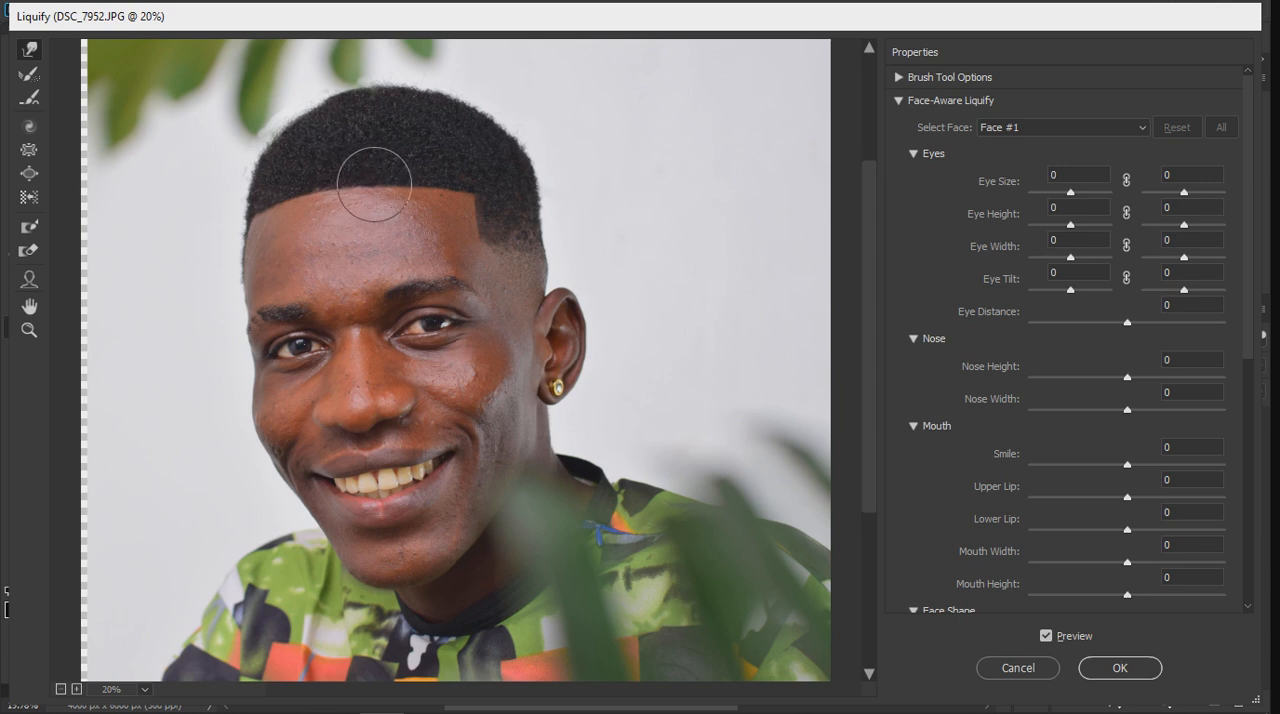
left_click_drag(374, 184, 375, 180)
key("ctrl+space")
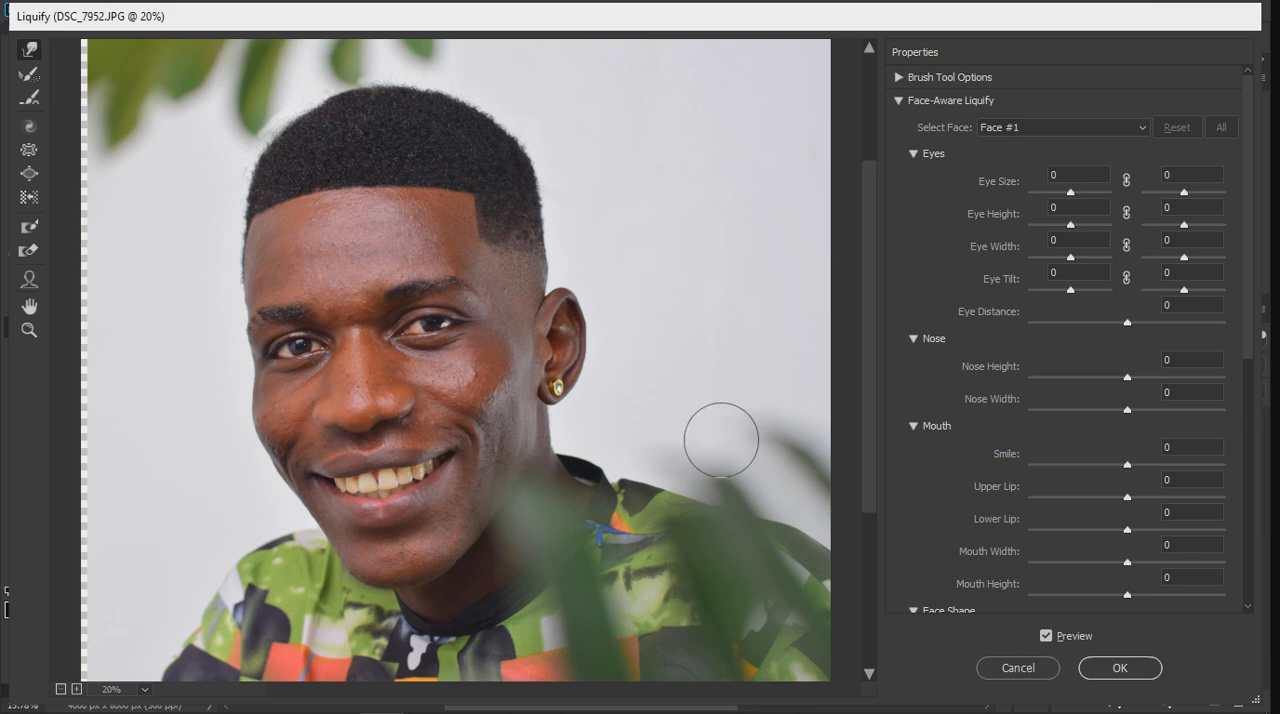
left_click(1049, 637)
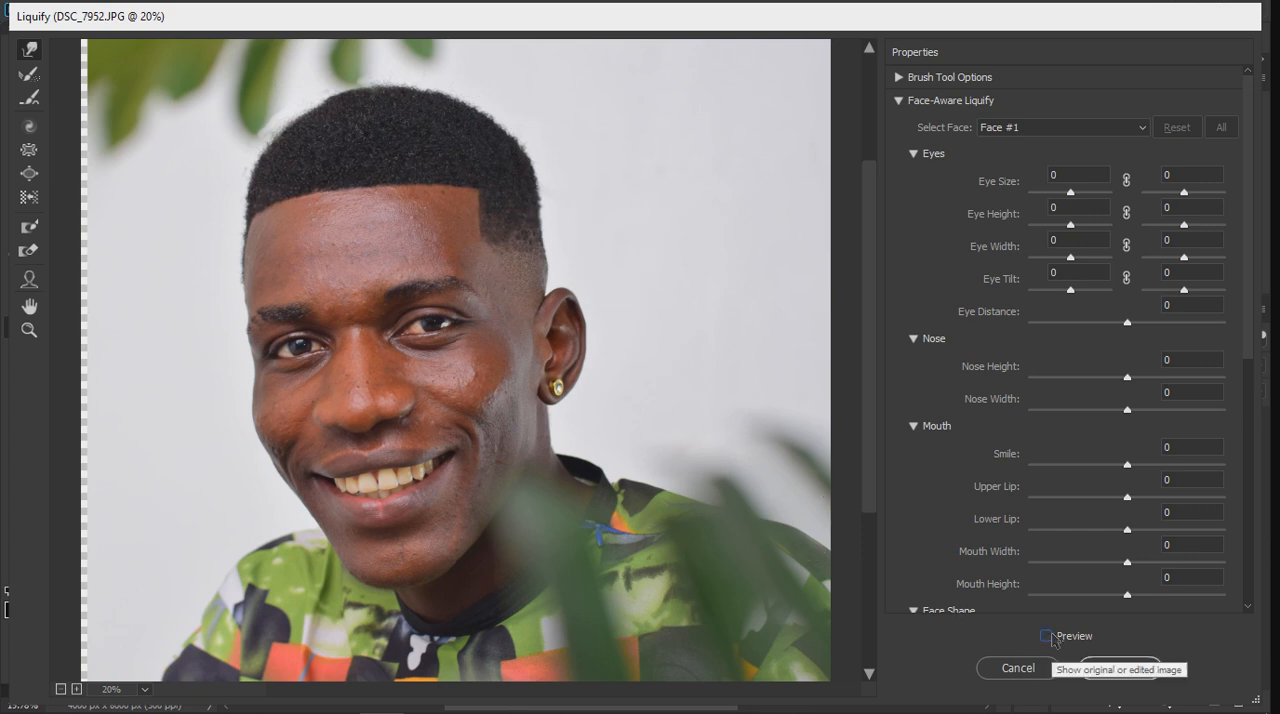
left_click(1053, 641)
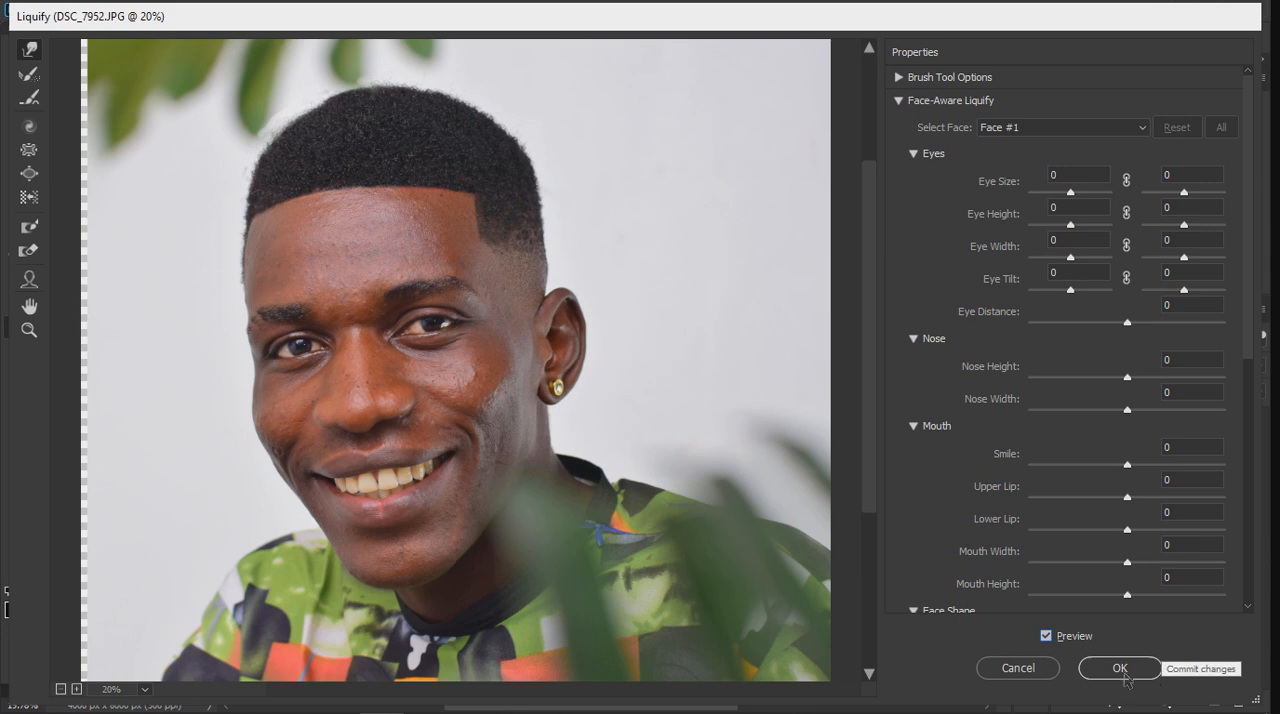
left_click(1130, 675)
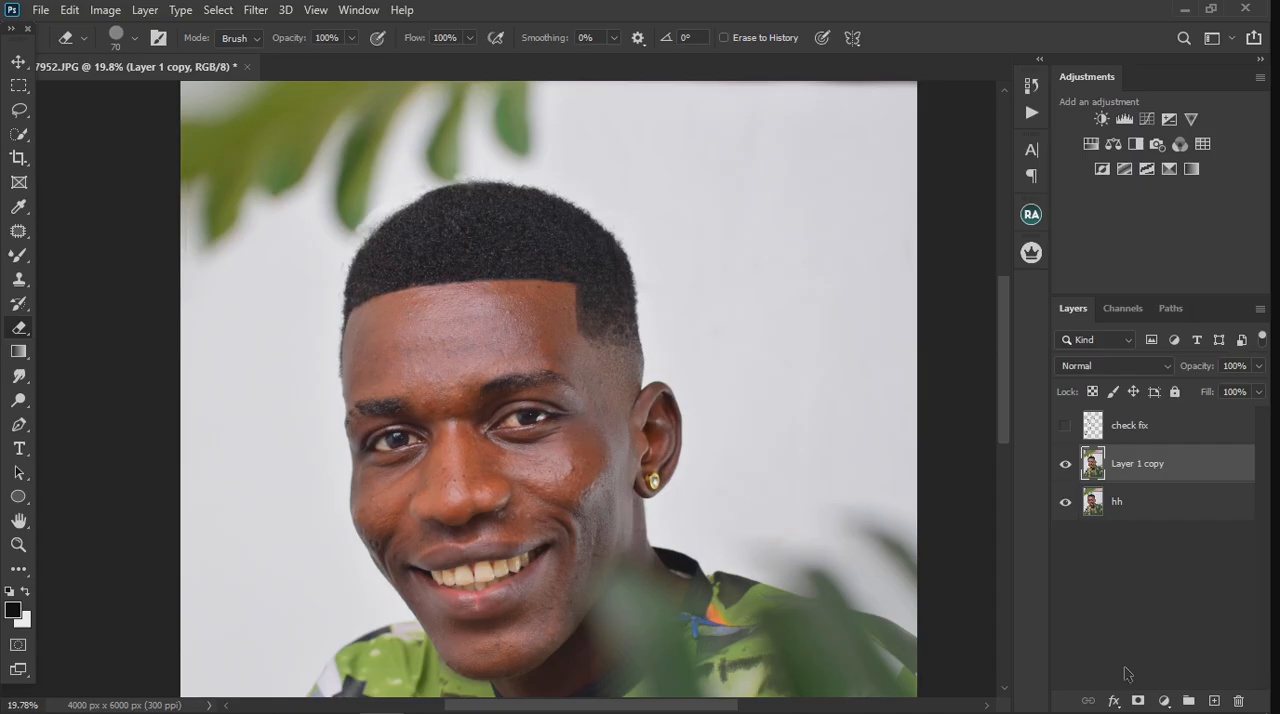
Step: Review the retouched portrait, briefly showing the check fix layer to compare its marked spots with the result
scroll(380, 240, "down", 3)
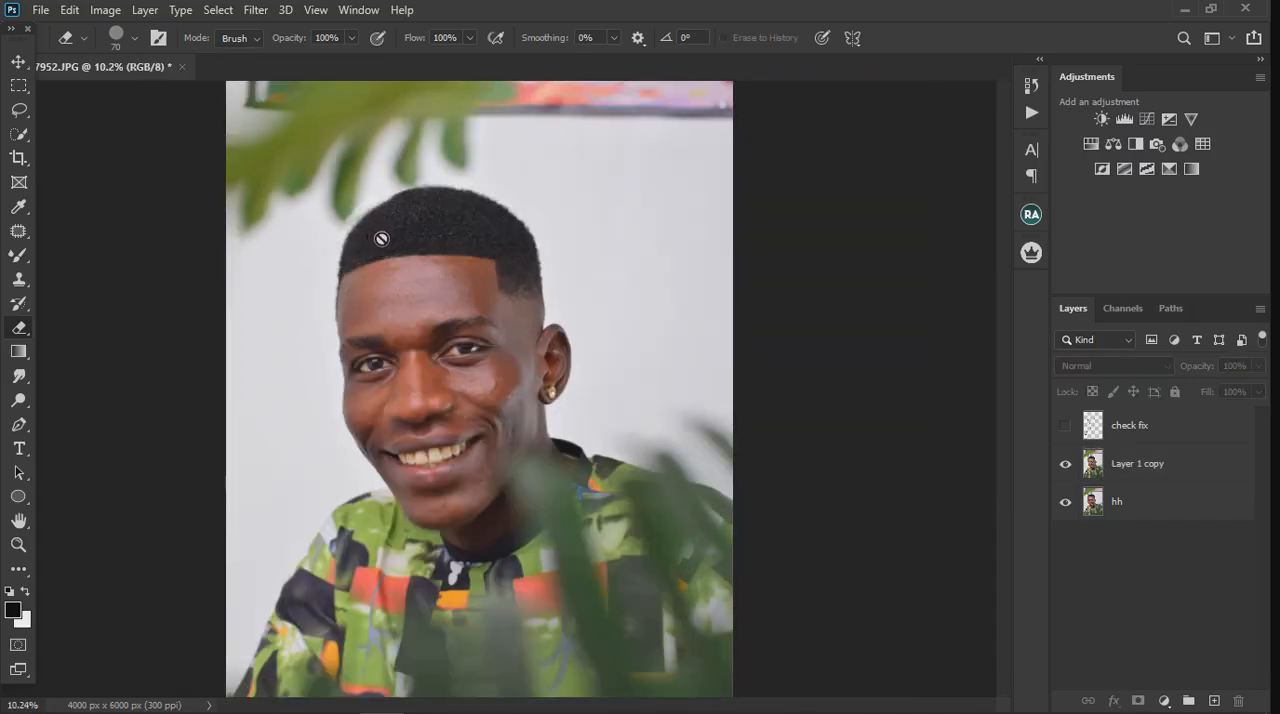
scroll(391, 277, "up", 4)
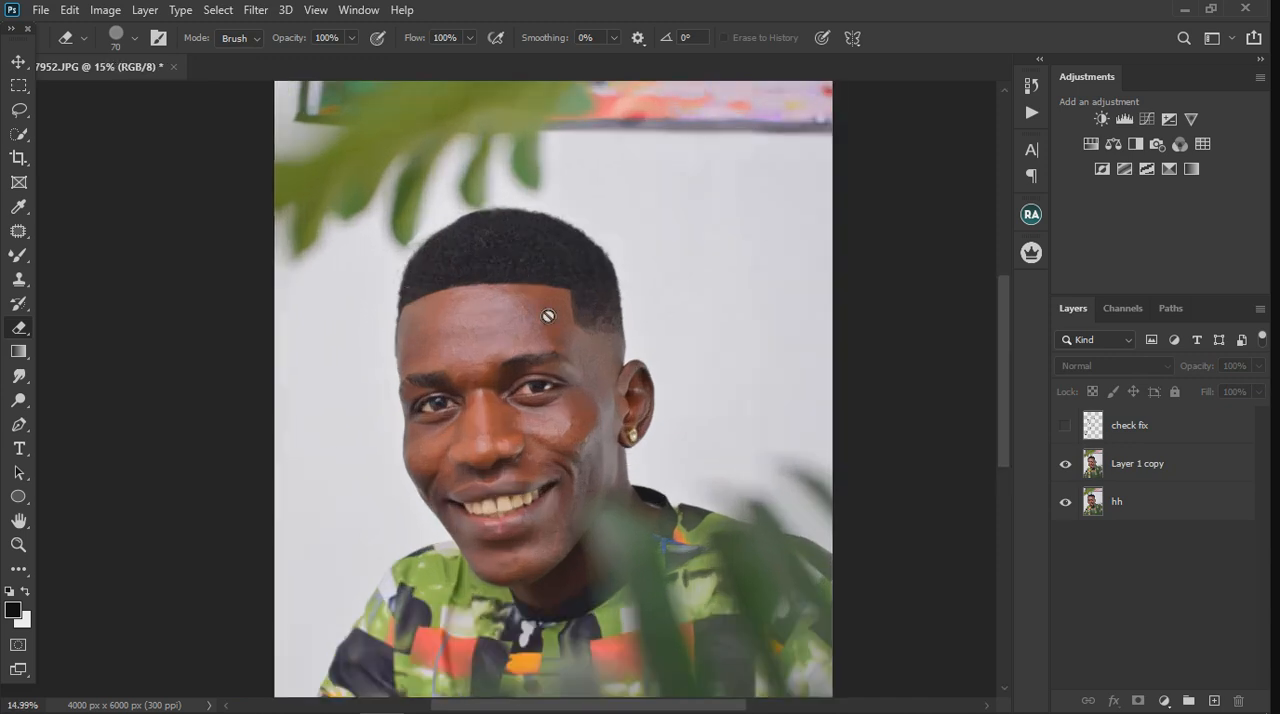
left_click(1067, 428)
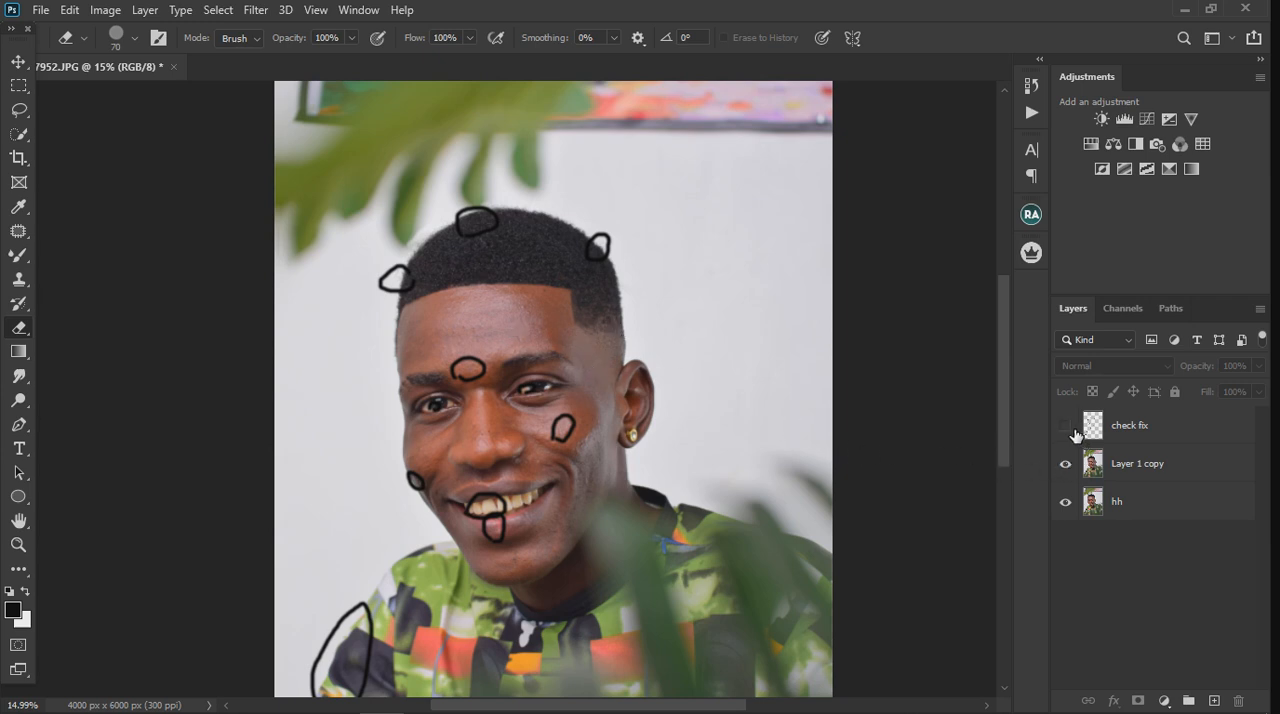
scroll(536, 290, "up", 3)
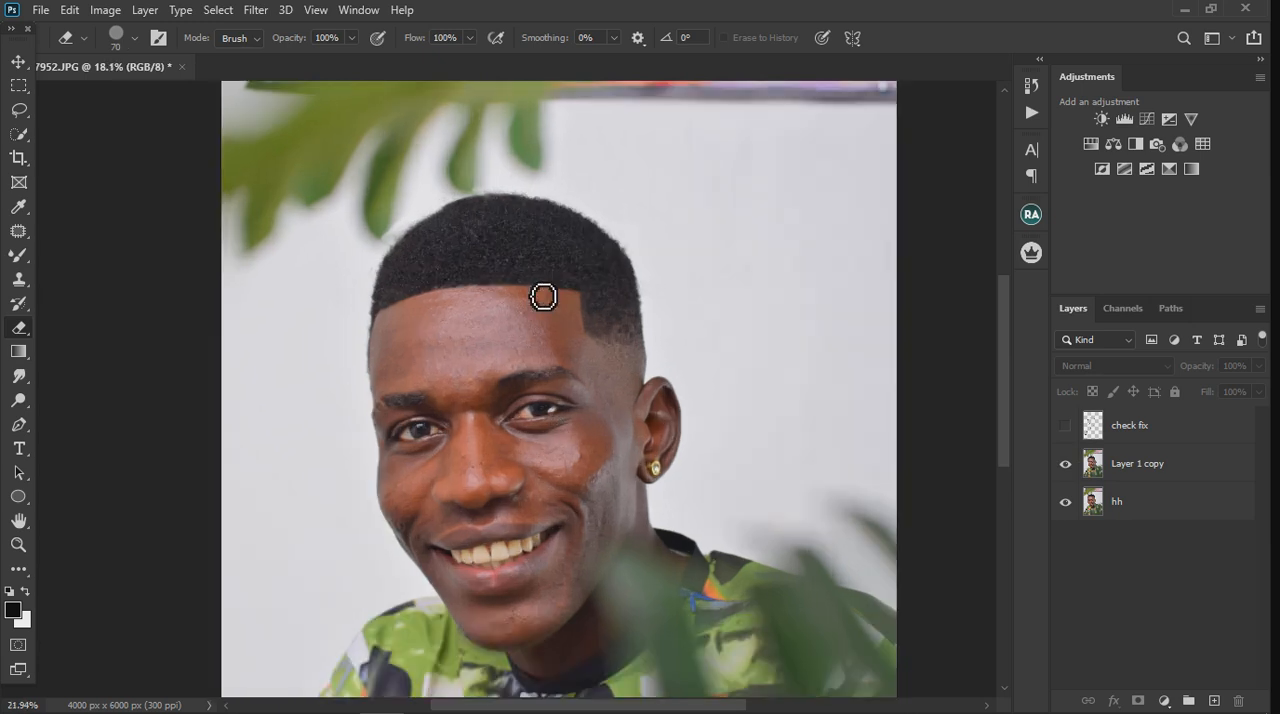
scroll(556, 318, "down", 2)
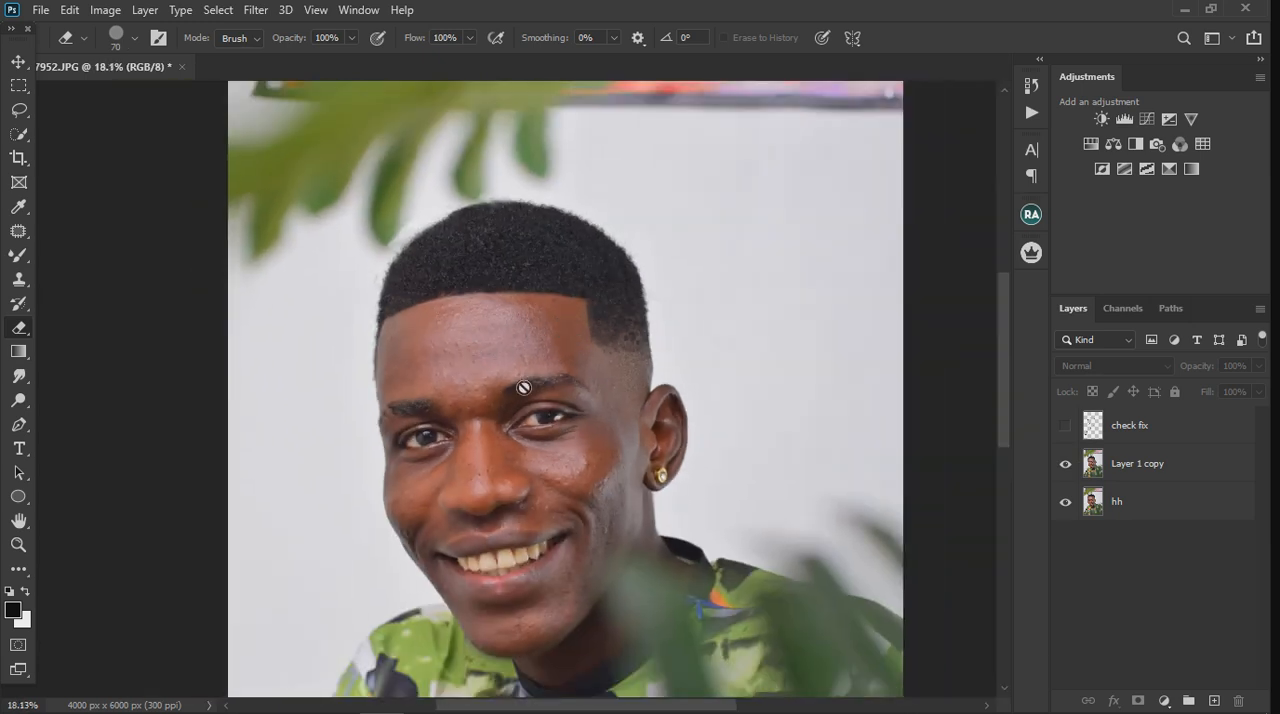